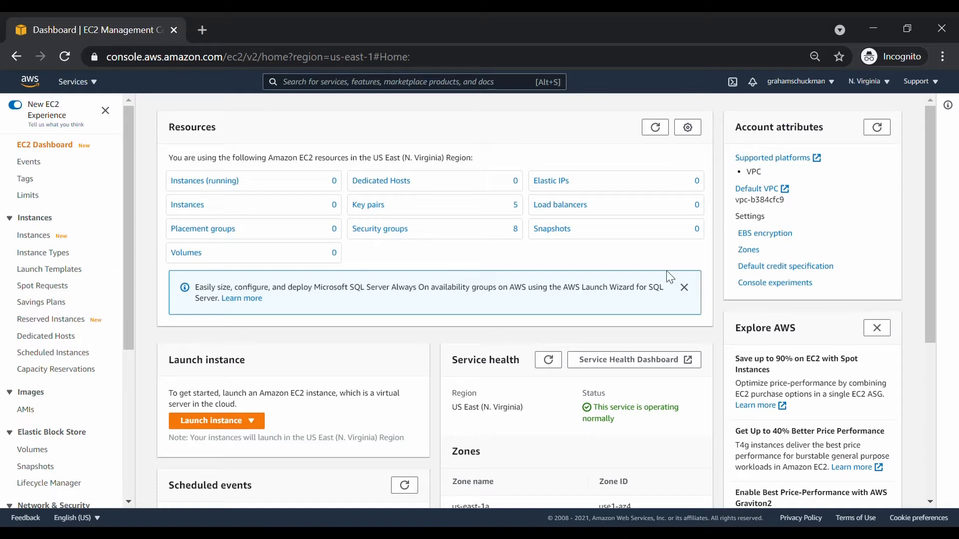
Start a new EC2 launch template and name it with the owner's surname followed by "-launch-template".
left_click(50, 272)
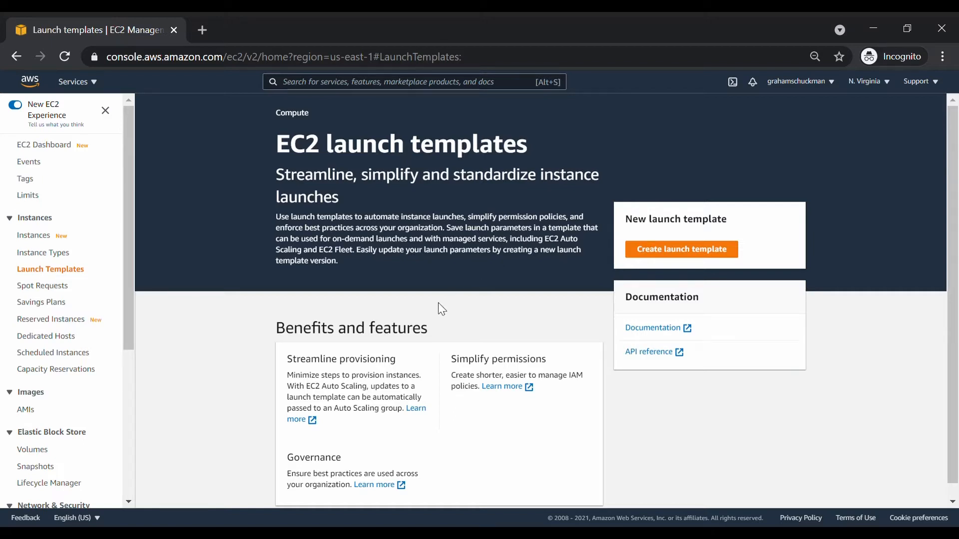
left_click(686, 252)
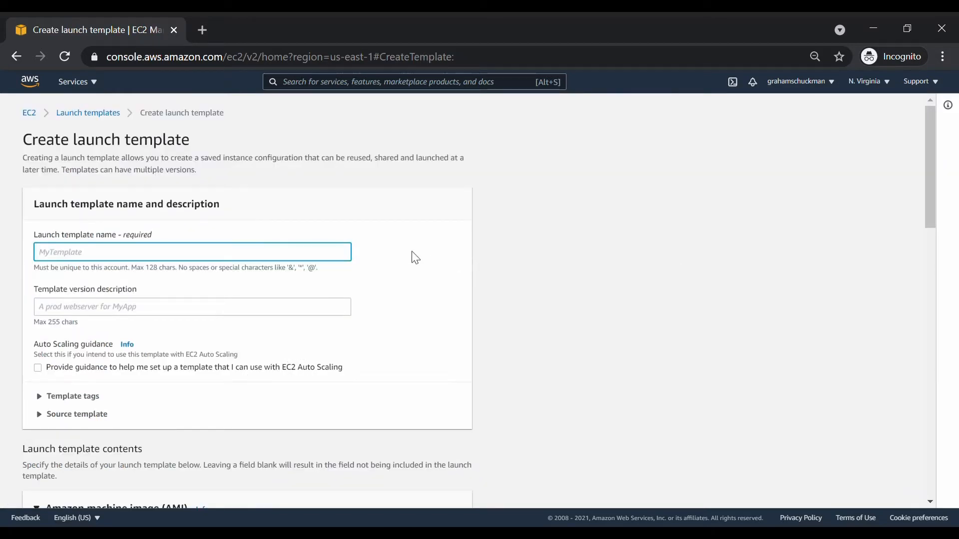
type("sc")
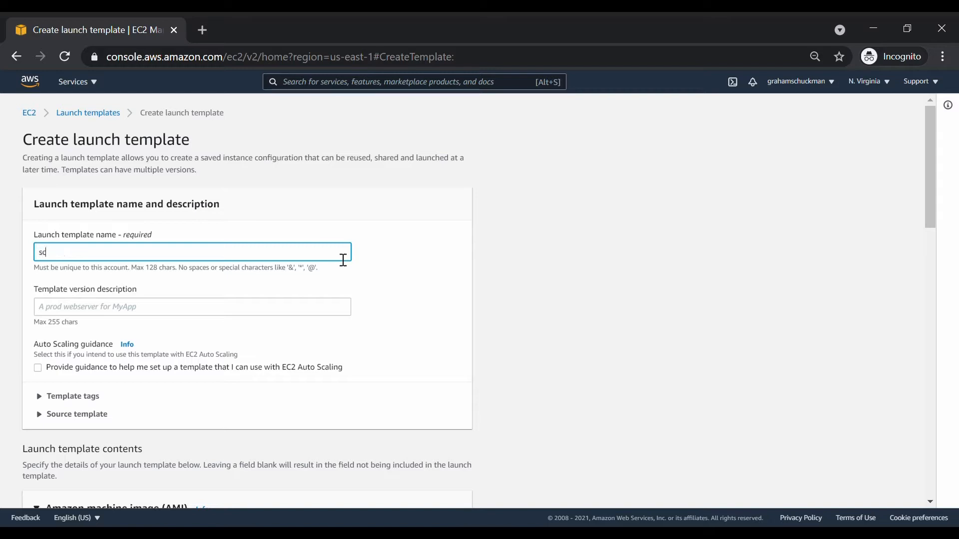
type("huckman-launch-template")
left_click(394, 278)
Enable the EC2 Auto Scaling guidance option and look over the template tags and source template sections.
scroll(394, 278, "down", 2)
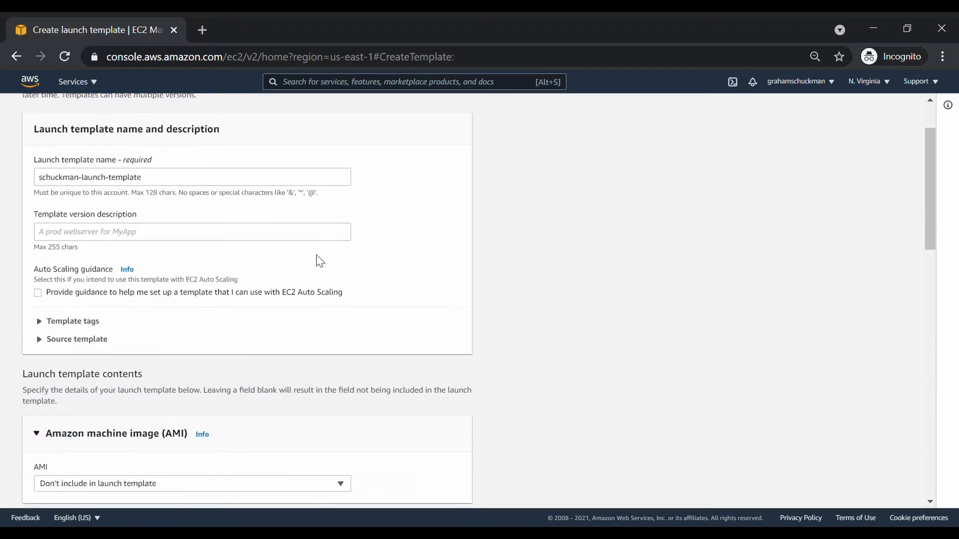
scroll(180, 226, "down", 2)
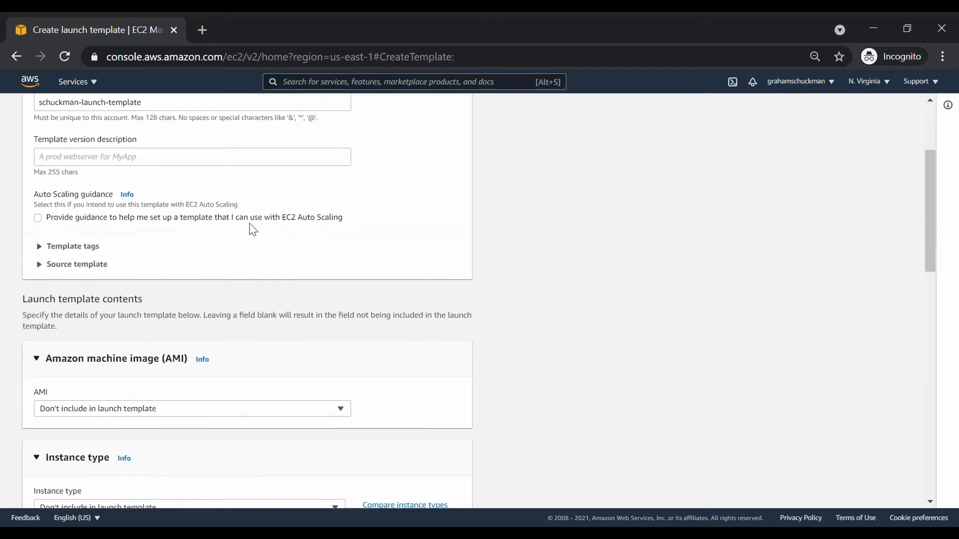
left_click(38, 217)
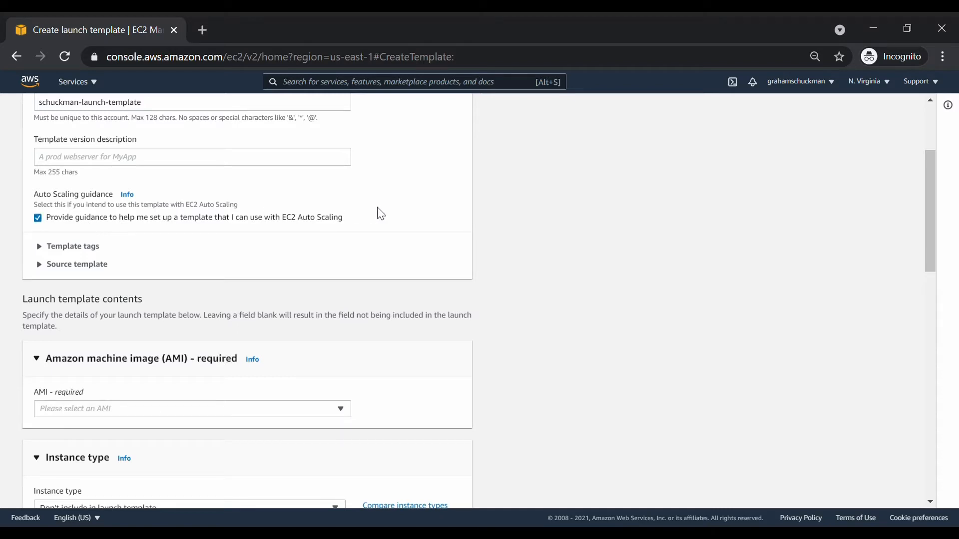
left_click(93, 247)
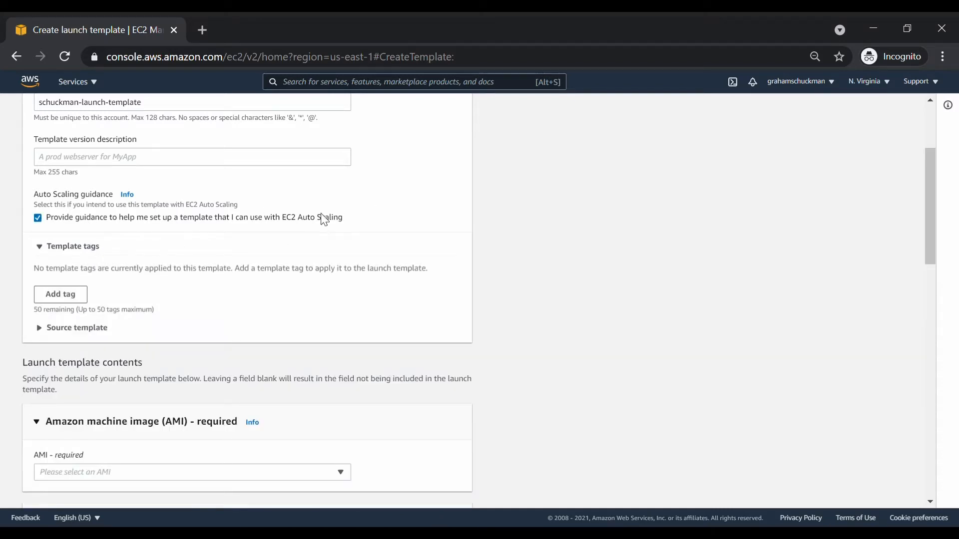
left_click(85, 248)
left_click(84, 265)
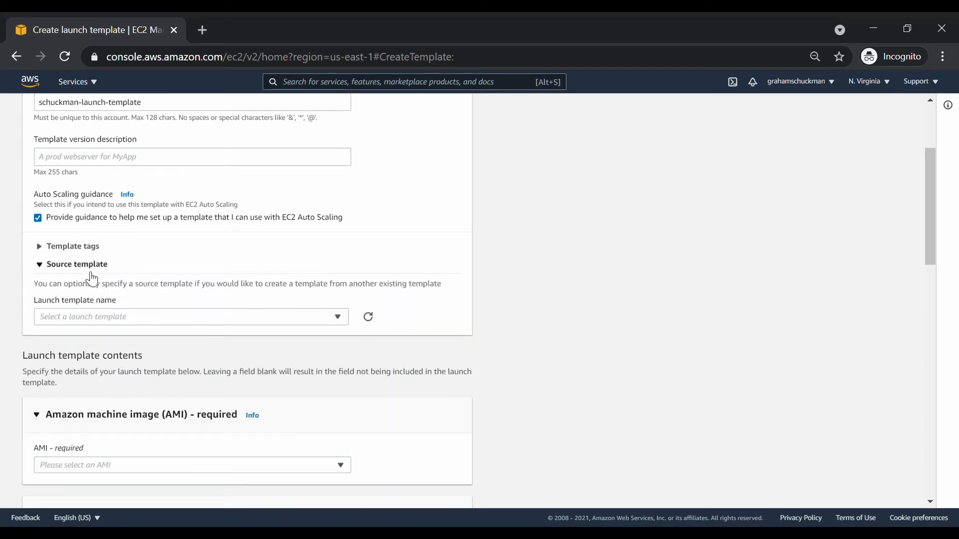
left_click(91, 266)
Choose the 64-bit (x86) Amazon Linux 2 AMI (HVM), SSD Volume Type, and the t2.micro instance type for the template.
scroll(180, 257, "down", 3)
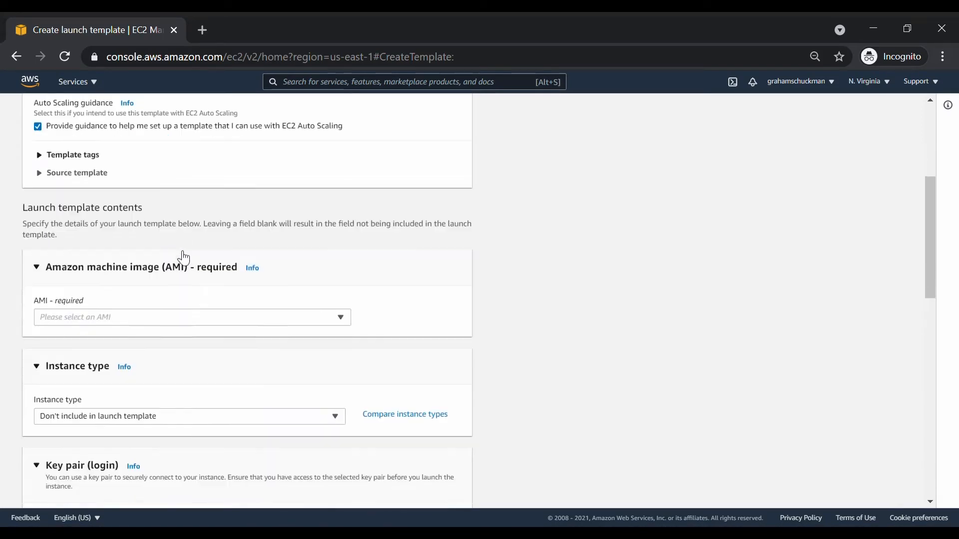
left_click(166, 264)
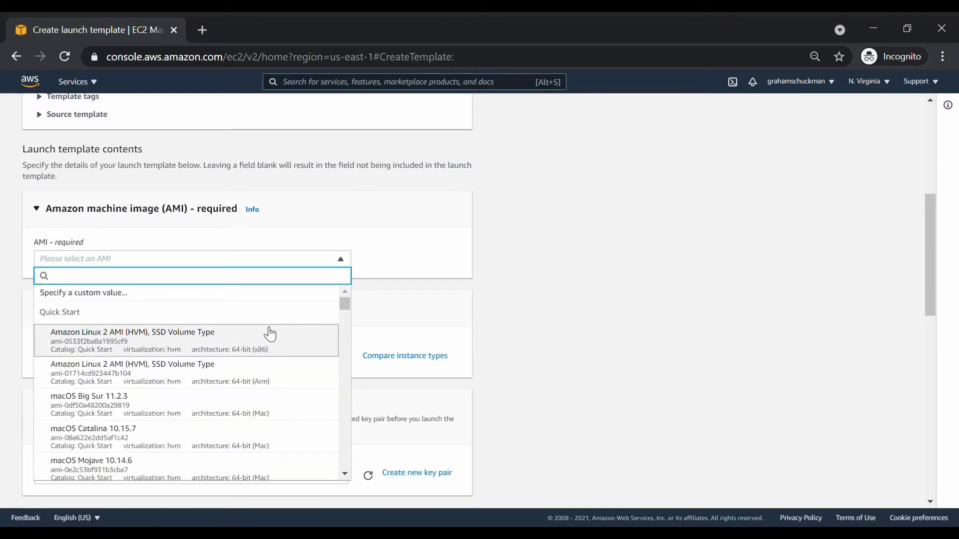
left_click(291, 341)
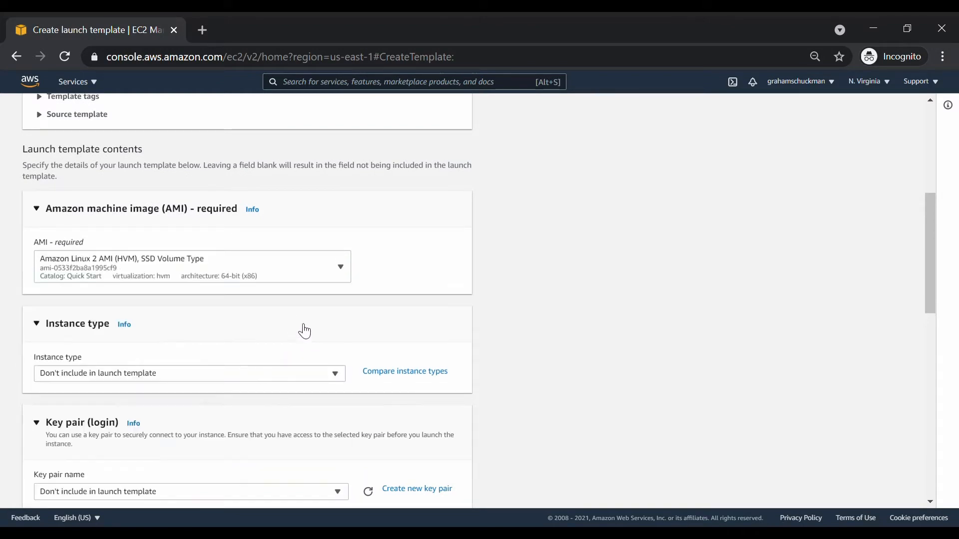
scroll(283, 319, "down", 1)
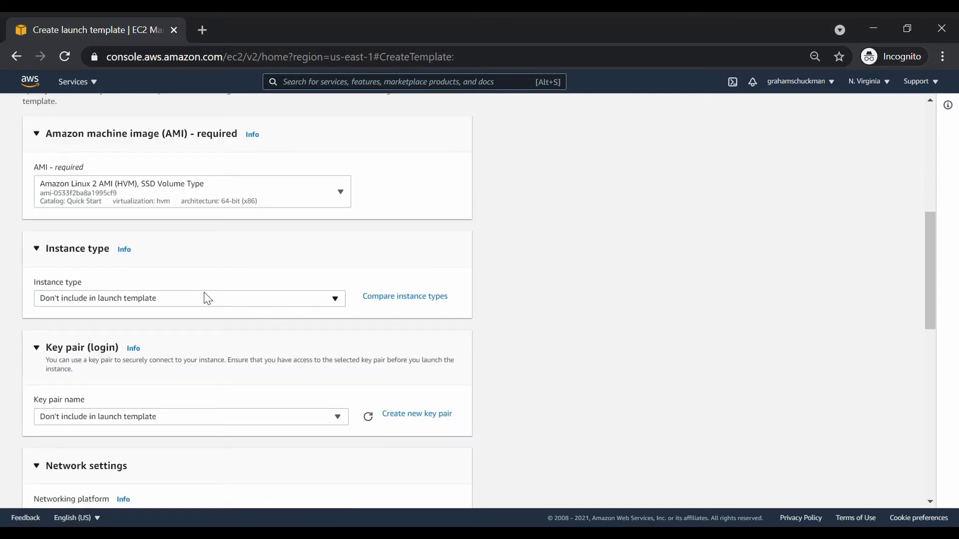
left_click(193, 300)
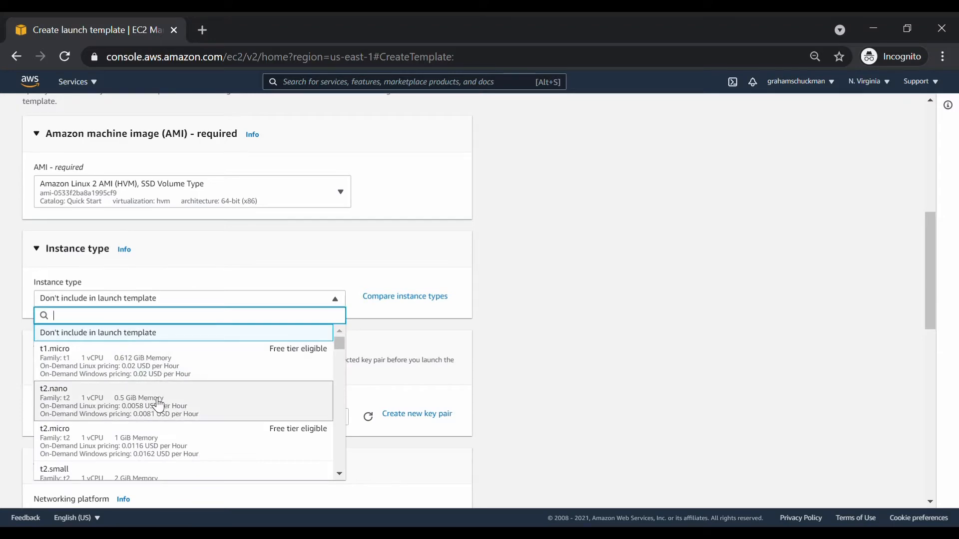
left_click(150, 436)
Create a new .pem key pair named LaunchTemplate for the template and dismiss the download notice.
scroll(501, 300, "down", 3)
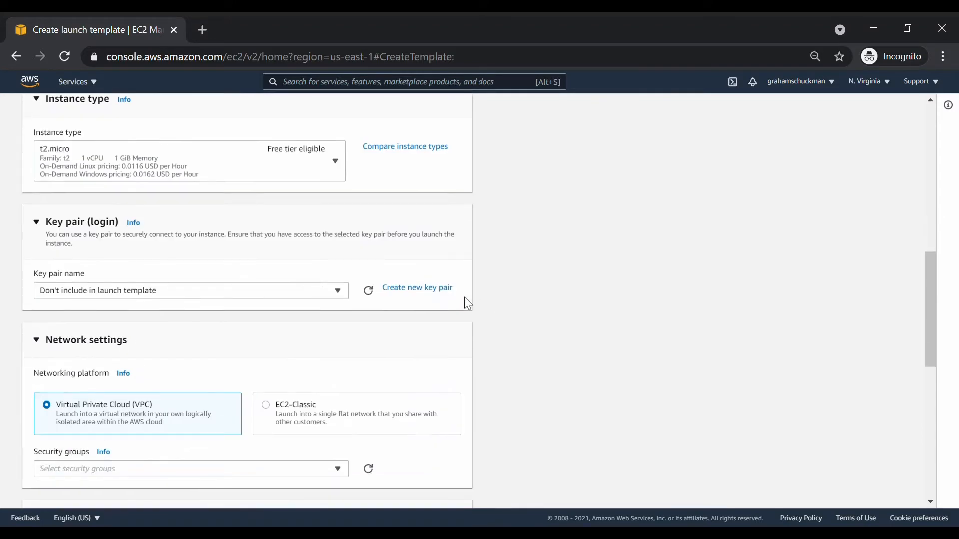
left_click(414, 289)
left_click(430, 314)
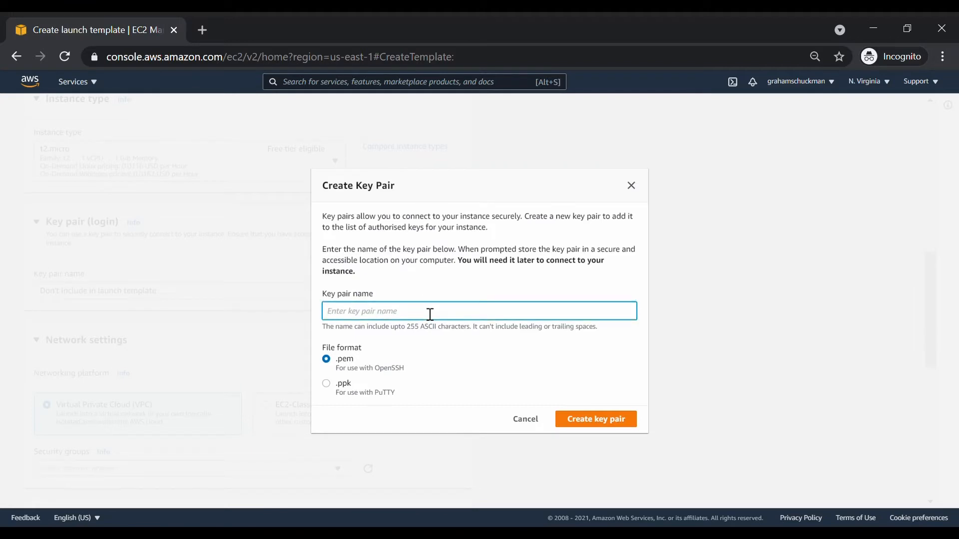
type("LaunchTemplate")
left_click(605, 420)
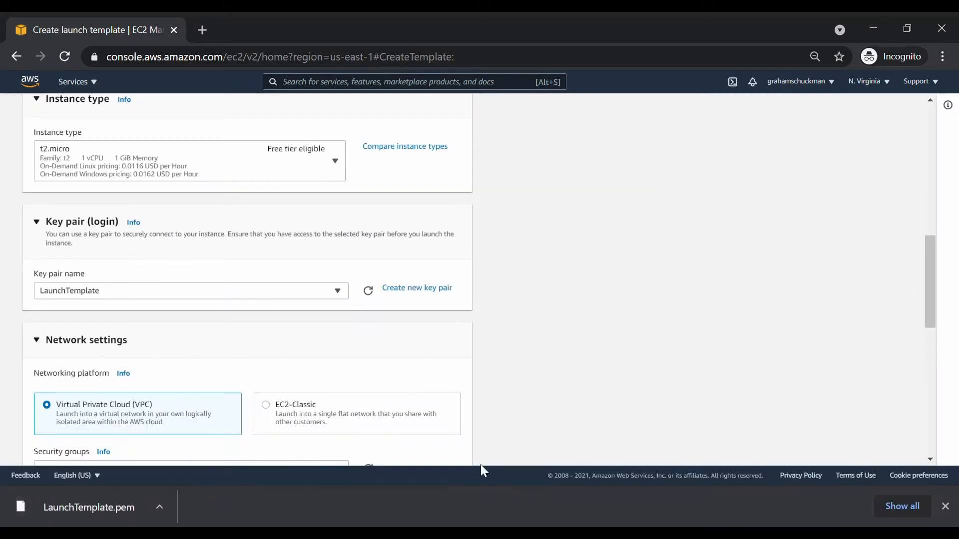
left_click(945, 509)
Assign the launch-wizard-1 security group in the template's network settings.
scroll(507, 336, "down", 3)
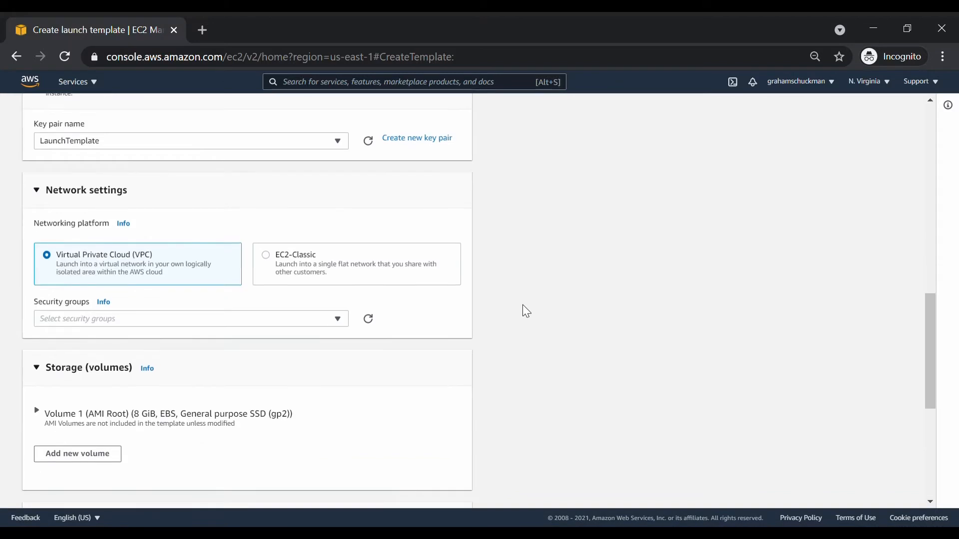
left_click(164, 318)
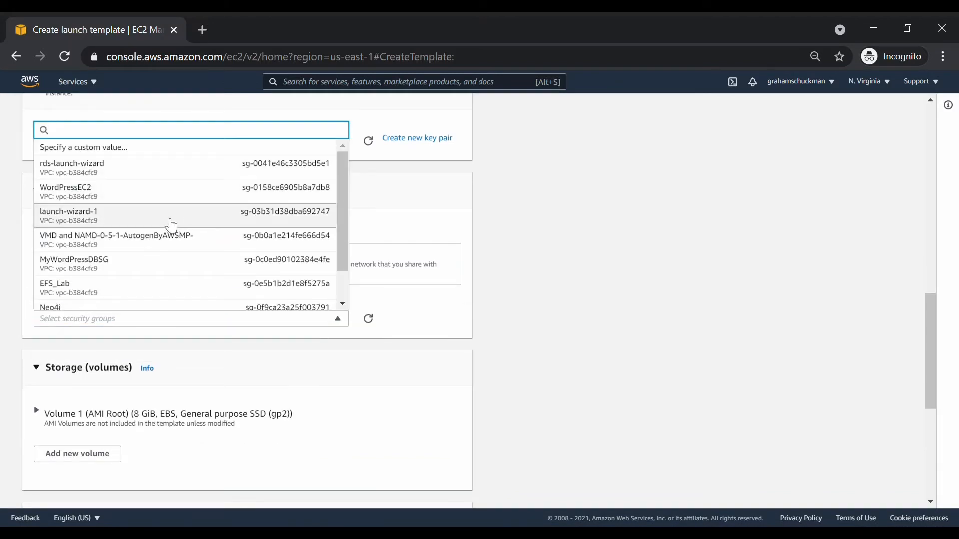
left_click(169, 220)
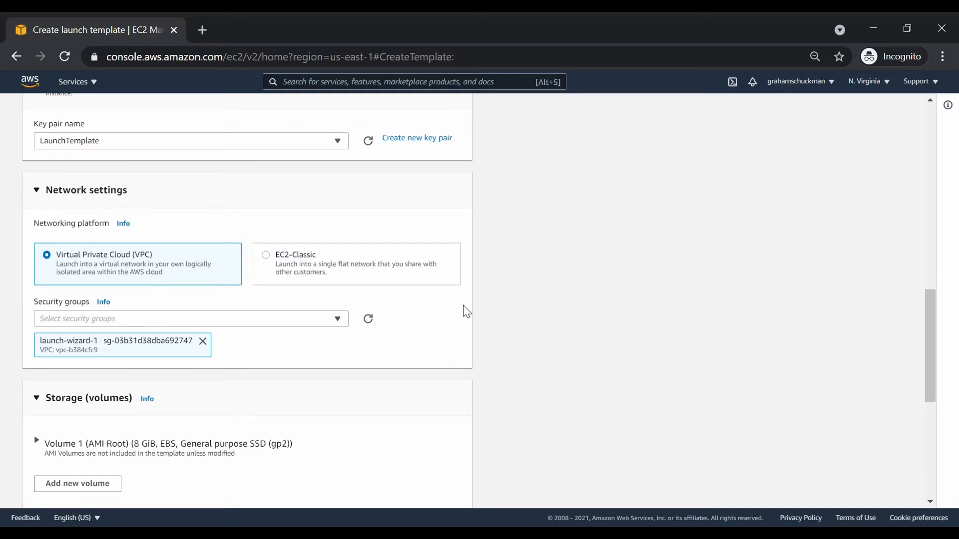
Add a resource tag for instances with key Name and value AutoScaling.
scroll(466, 312, "down", 5)
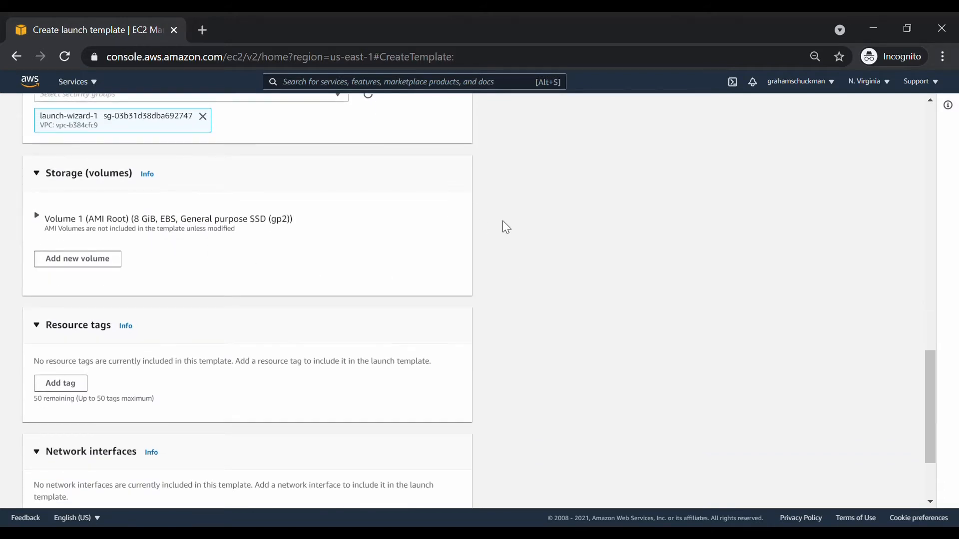
scroll(505, 230, "down", 3)
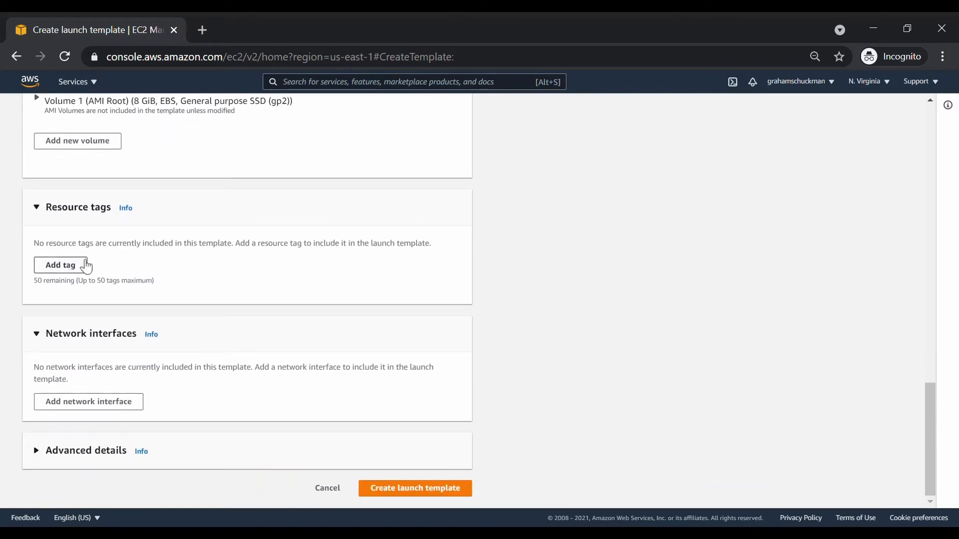
left_click(76, 265)
left_click(95, 272)
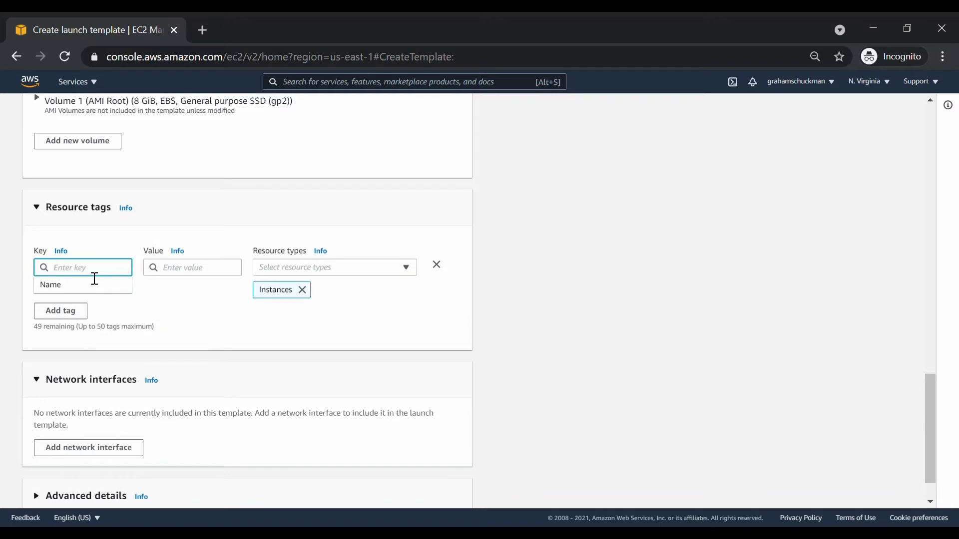
type("Name")
key("Tab")
left_click(192, 280)
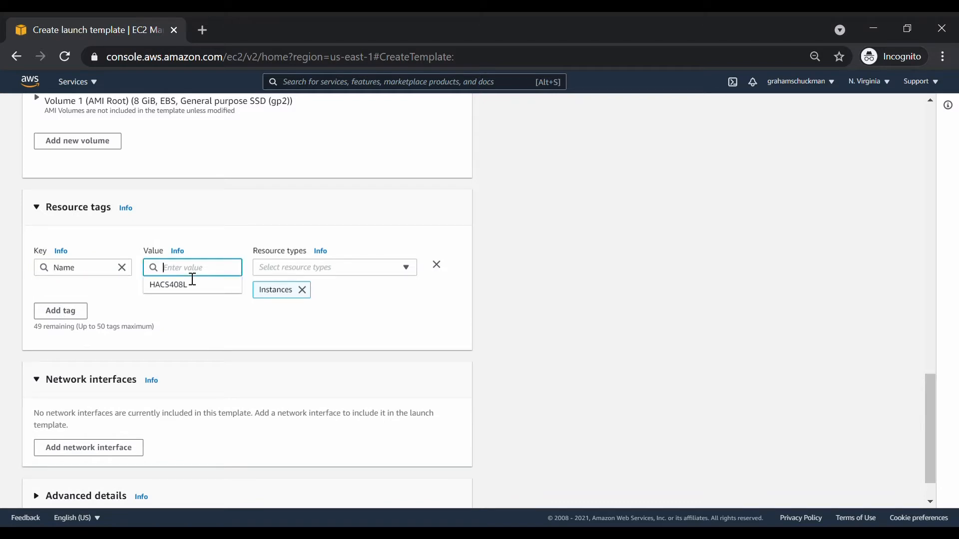
type("AutoScaling")
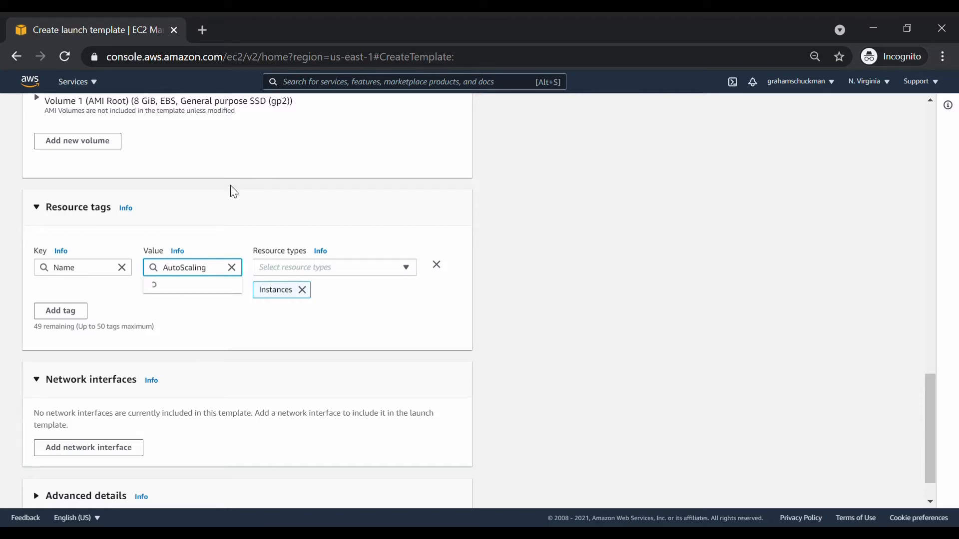
left_click(231, 191)
In the advanced details, paste a bash user data script that runs yum update, installs and starts httpd, and writes index.html in /var/www/html.
scroll(231, 191, "down", 1)
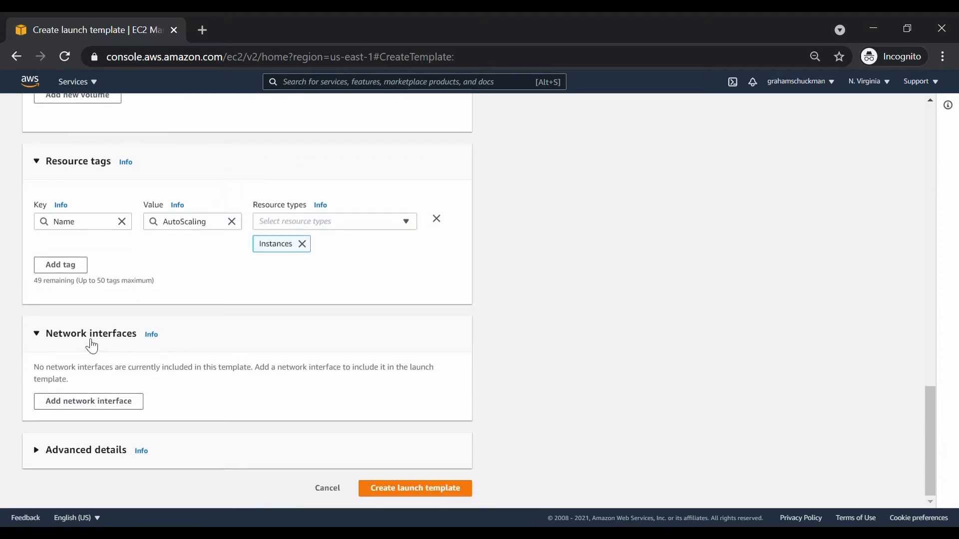
left_click(77, 450)
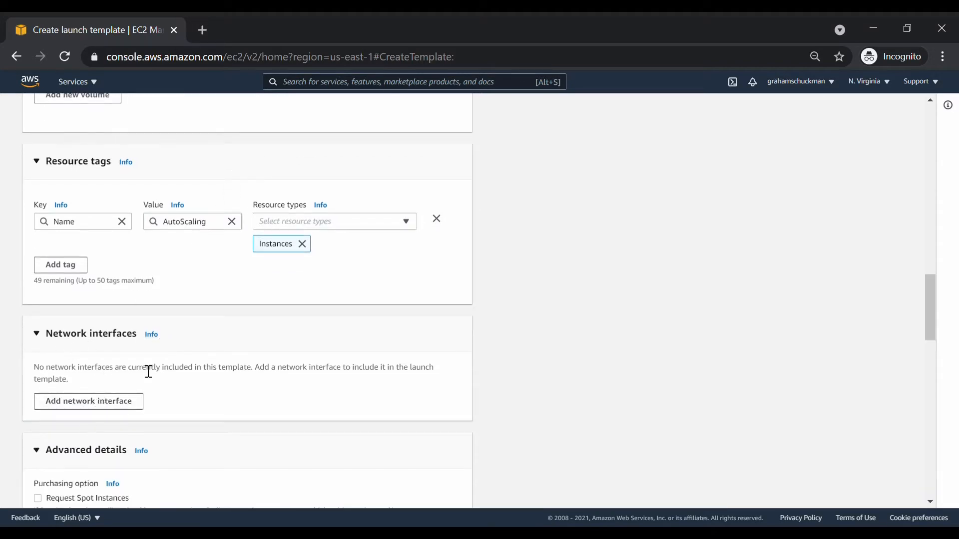
scroll(171, 355, "down", 3)
scroll(253, 318, "down", 5)
scroll(291, 299, "up", 3)
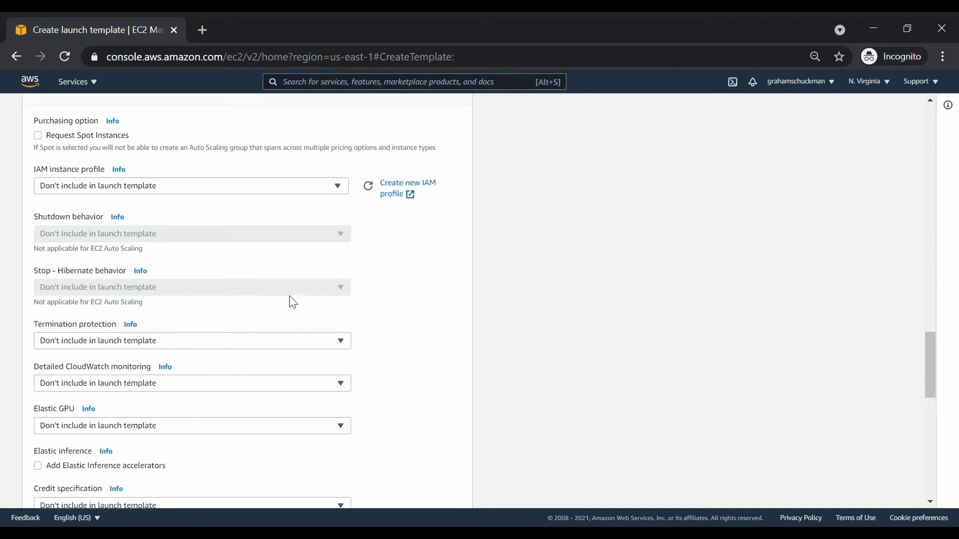
scroll(449, 257, "down", 2)
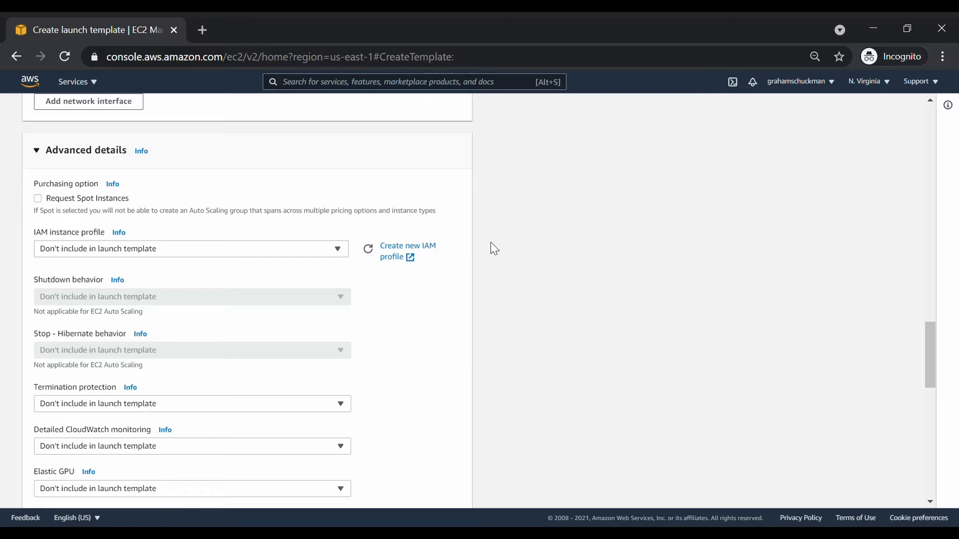
scroll(250, 200, "down", 2)
scroll(465, 257, "down", 9)
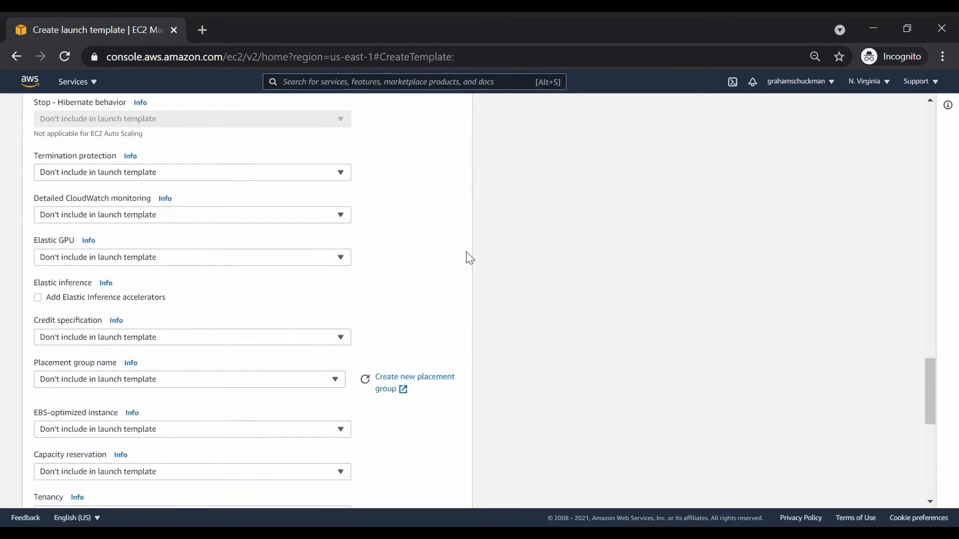
scroll(459, 261, "down", 3)
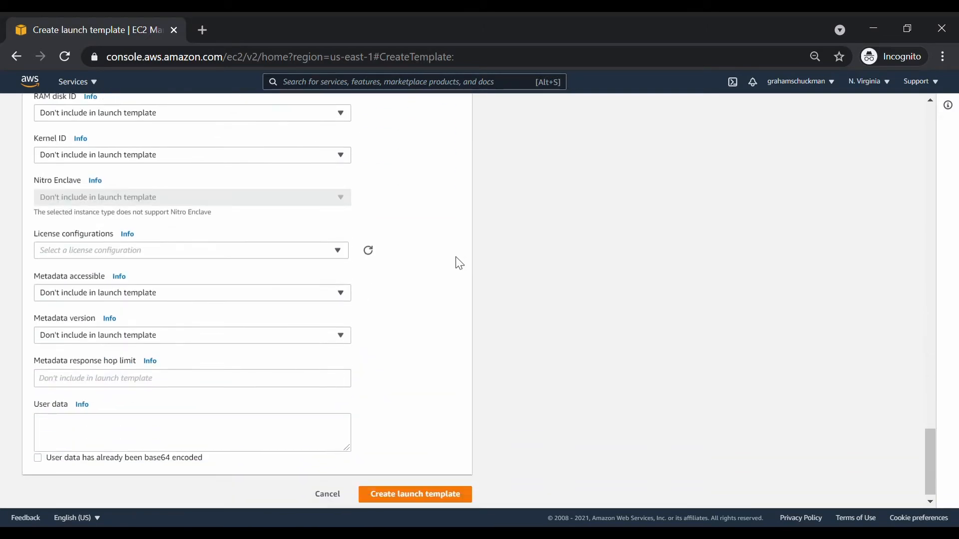
left_click(190, 434)
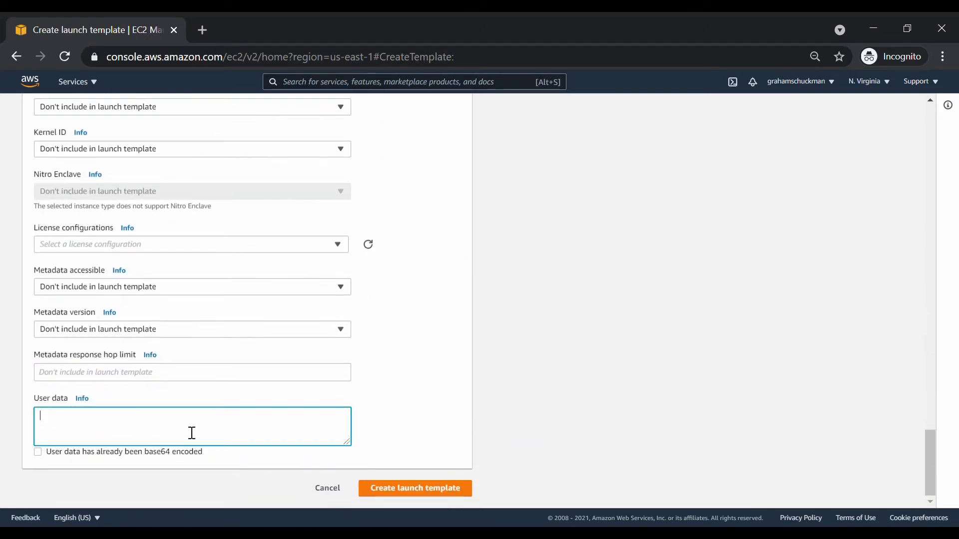
key("ctrl+v")
Review the pasted user data script through to its last line and create the launch template.
scroll(168, 442, "up", 3)
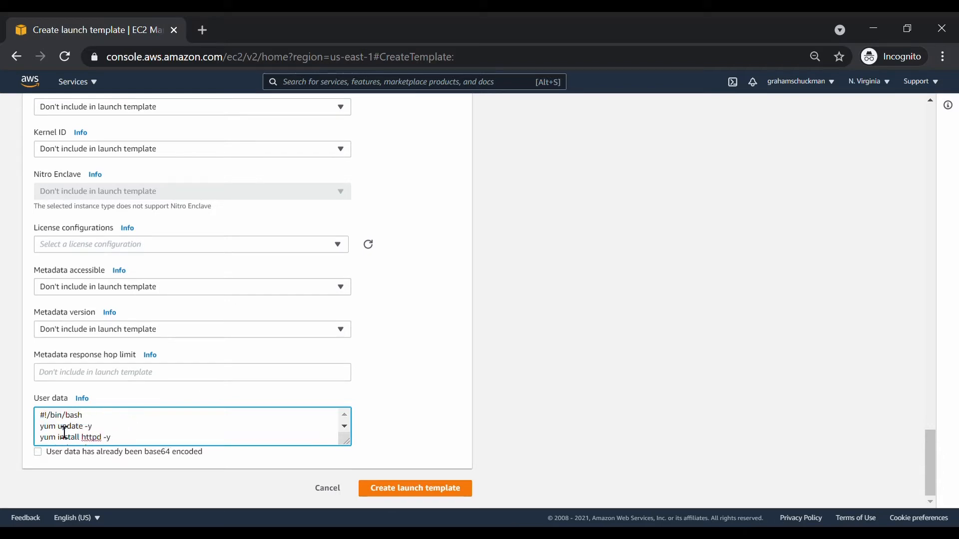
scroll(148, 429, "down", 3)
scroll(142, 434, "up", 3)
scroll(140, 442, "down", 1)
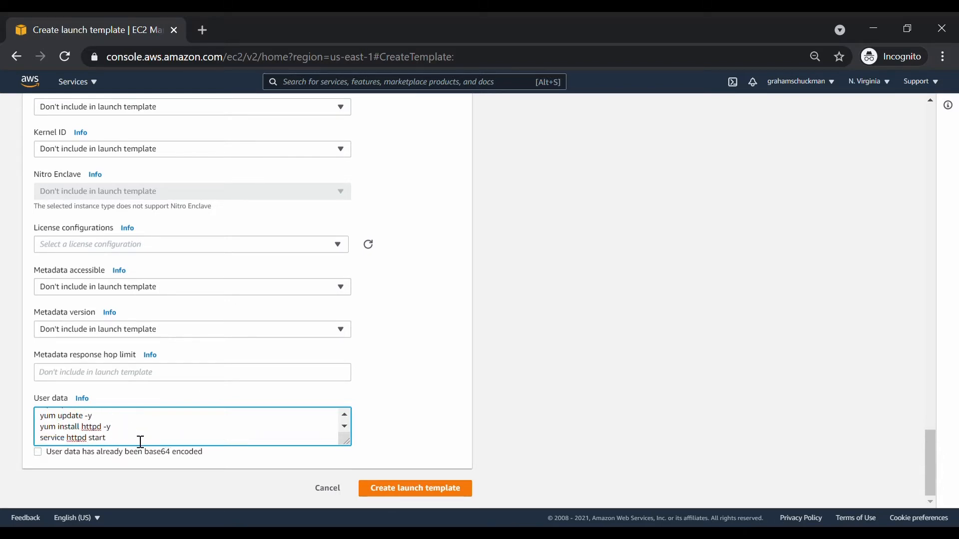
scroll(140, 442, "down", 1)
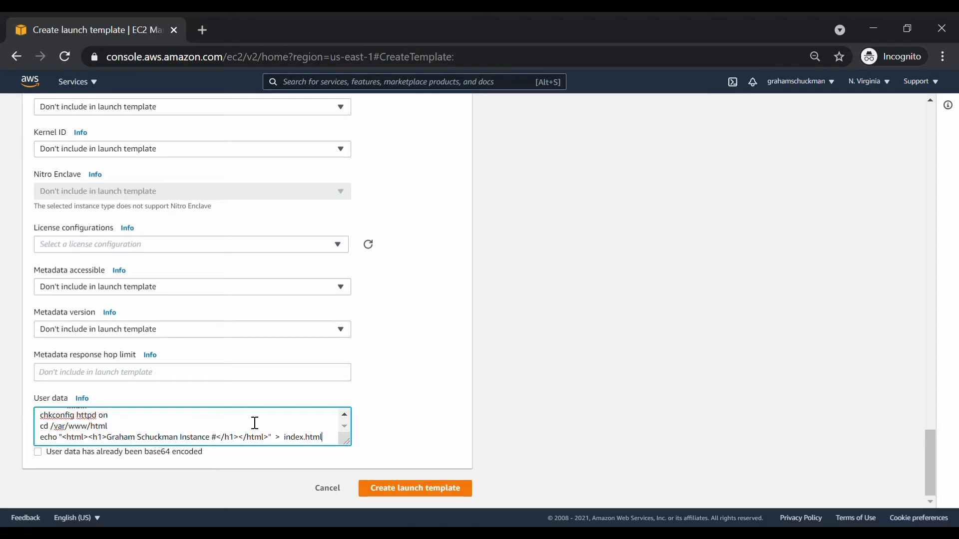
left_click(418, 489)
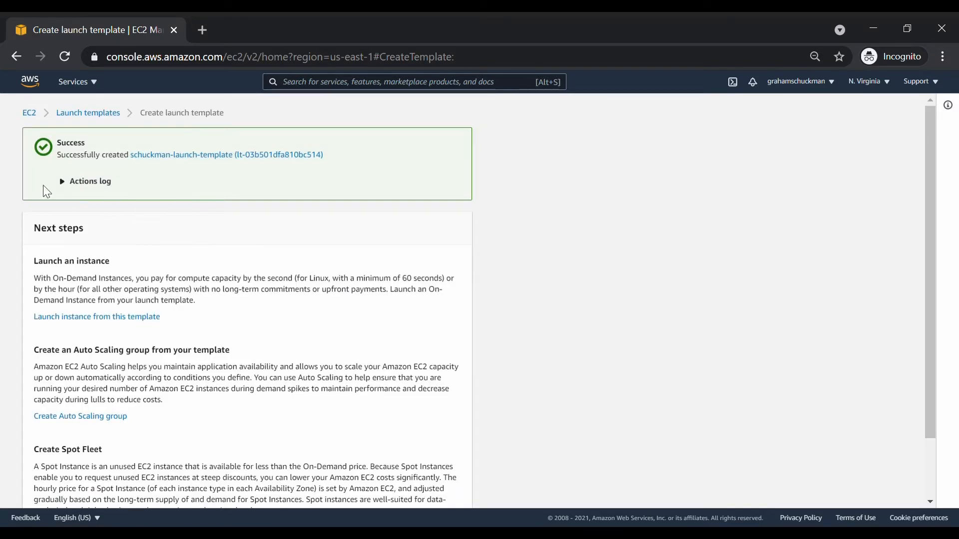
Start creating an Auto Scaling group from the new launch template, naming it with the account owner's surname followed by "-auto-scaling".
scroll(310, 210, "down", 2)
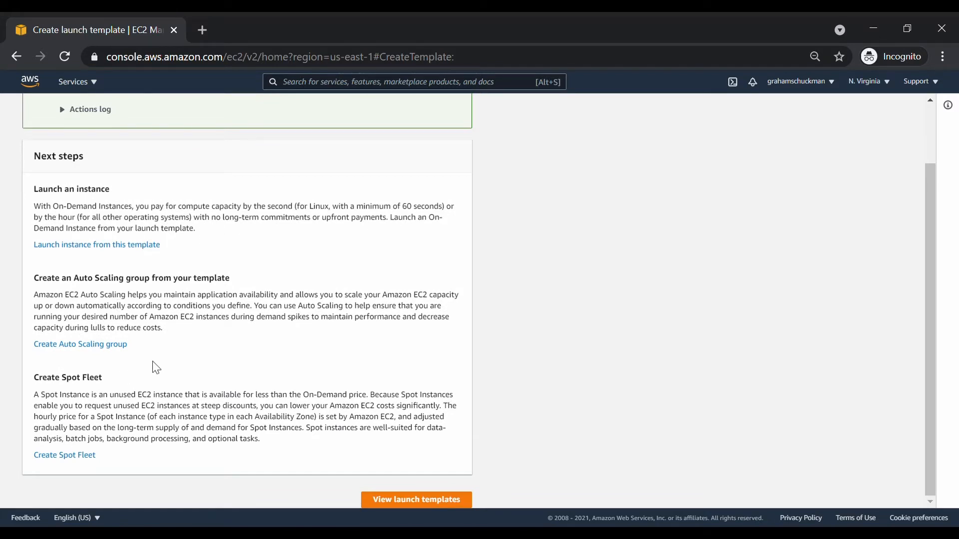
left_click(81, 348)
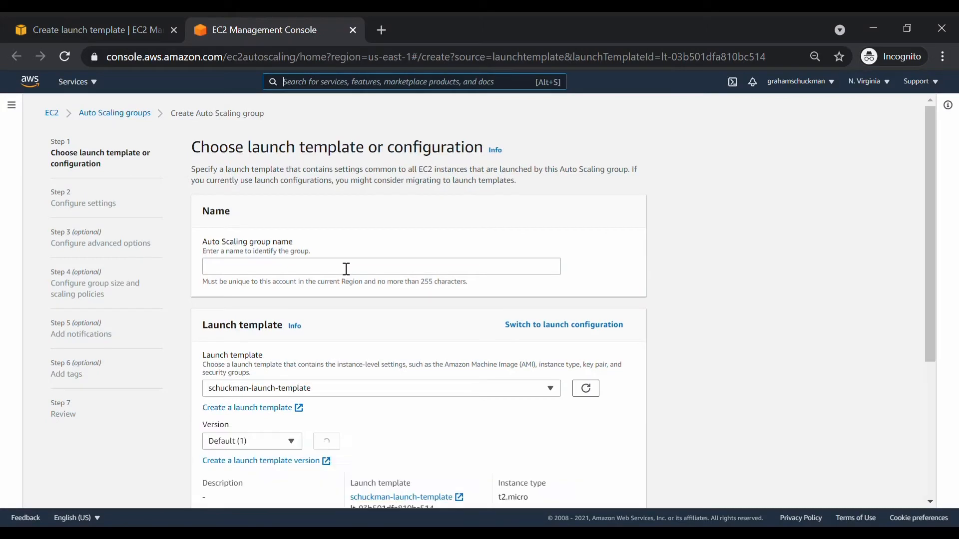
left_click(339, 269)
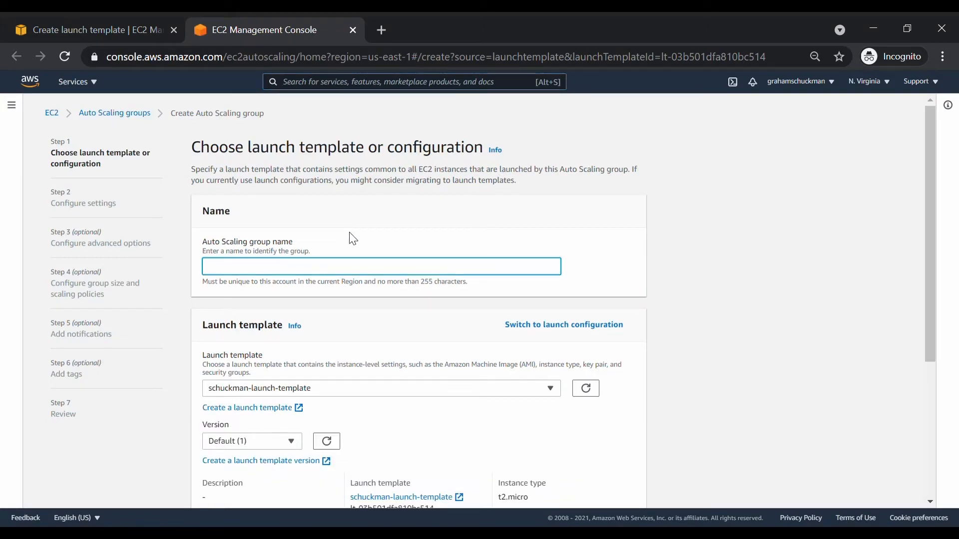
type("schuckman-auto-scaling")
left_click(605, 258)
Review the selected launch template's details, keep its default version, and continue to the group's settings.
scroll(605, 258, "down", 1)
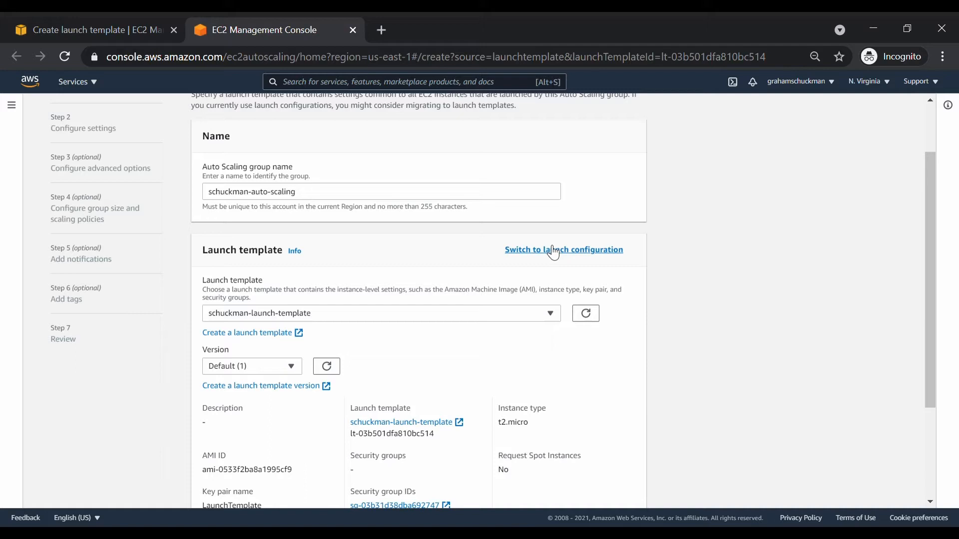
scroll(441, 334, "down", 2)
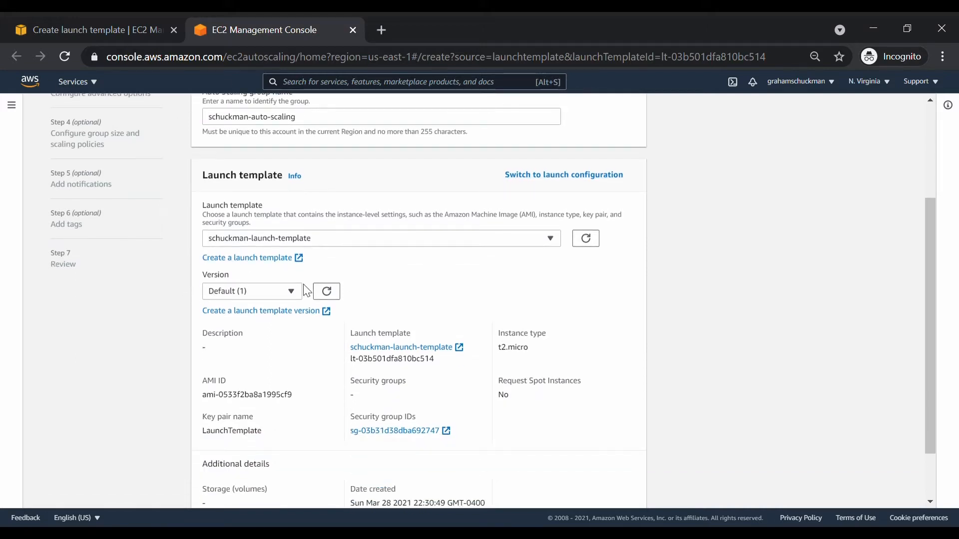
scroll(385, 279, "down", 2)
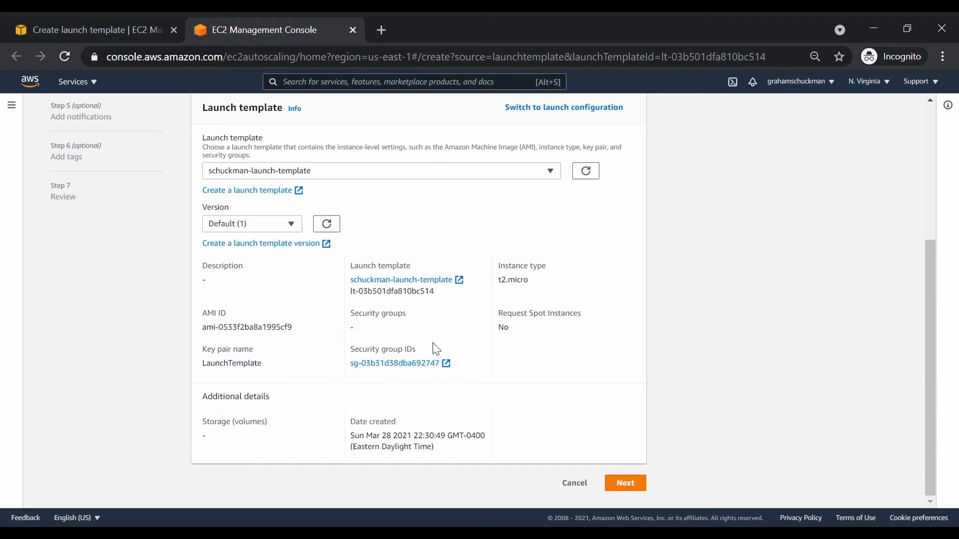
left_click(626, 485)
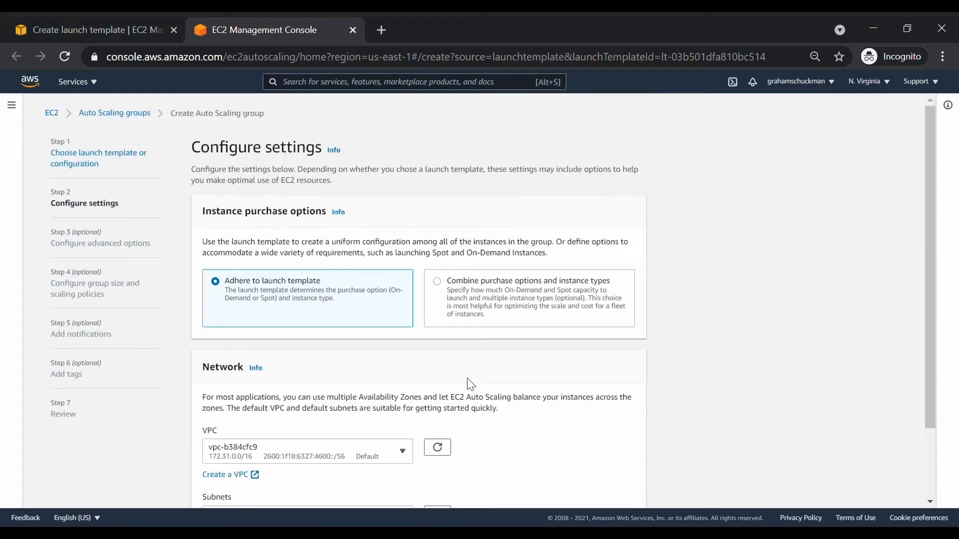
Keep the launch template's purchase options and default VPC, add the us-east-1a, us-east-1b and us-east-1c subnets, and continue to the advanced options.
scroll(301, 335, "down", 2)
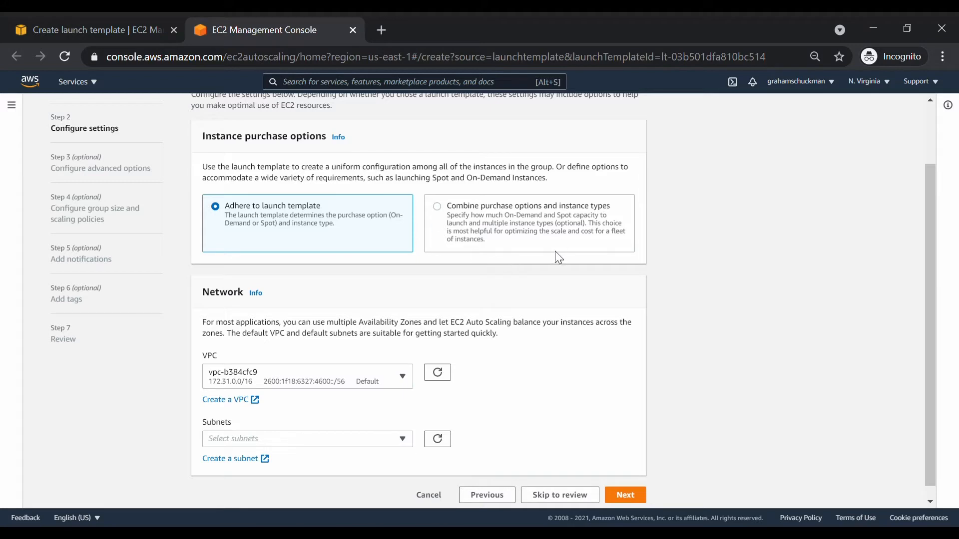
scroll(431, 324, "down", 1)
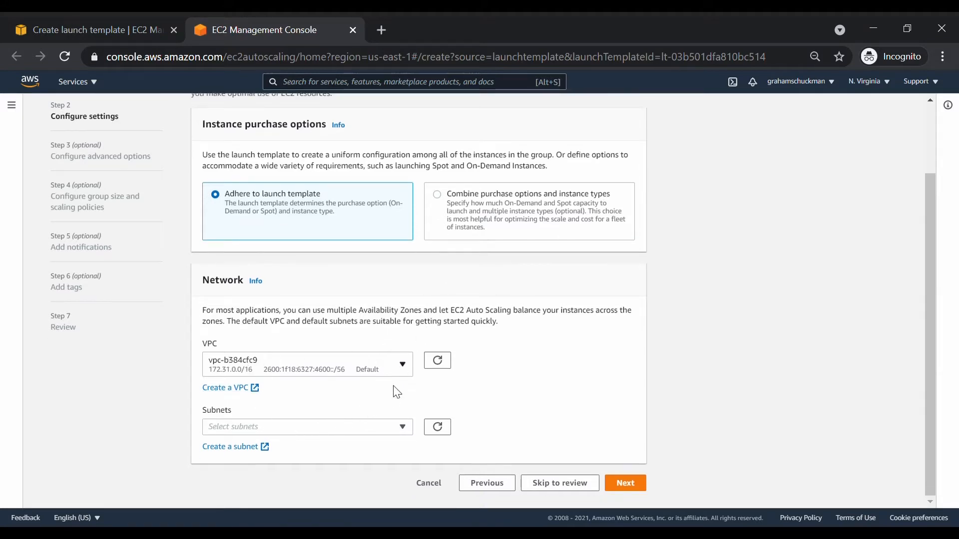
left_click(365, 370)
left_click(360, 364)
left_click(335, 430)
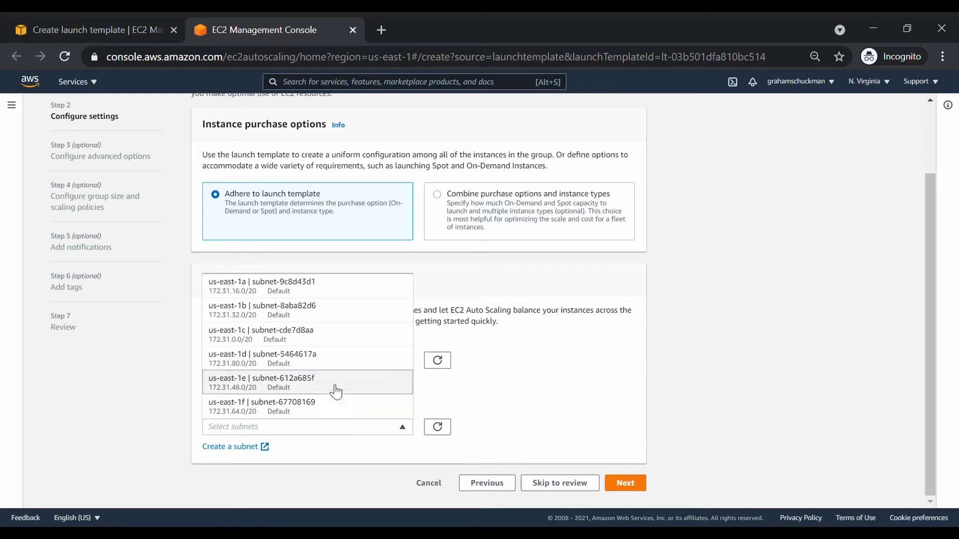
left_click(324, 294)
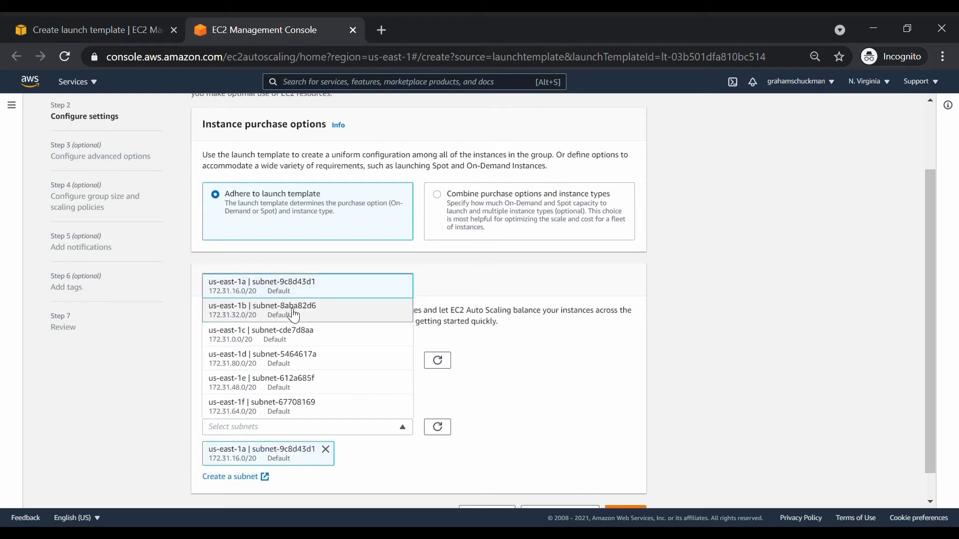
left_click(293, 316)
left_click(287, 336)
left_click(595, 376)
scroll(449, 350, "down", 2)
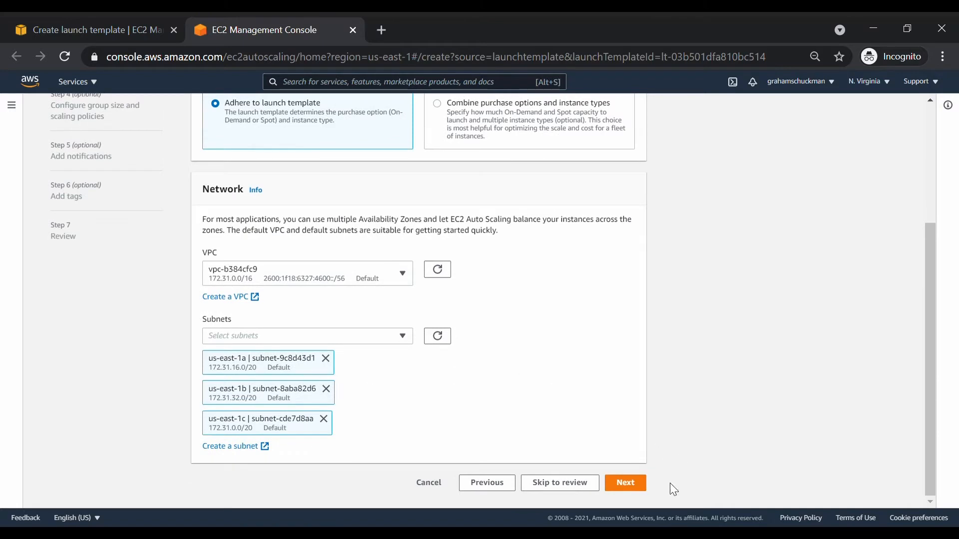
left_click(625, 482)
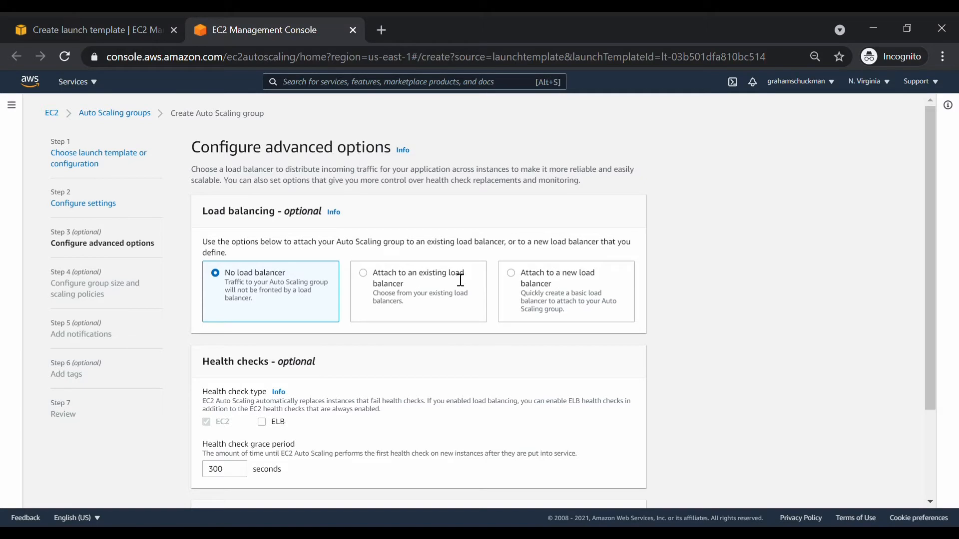
Attach a new Application Load Balancer with the Internet-facing scheme and review its network mapping.
left_click(535, 285)
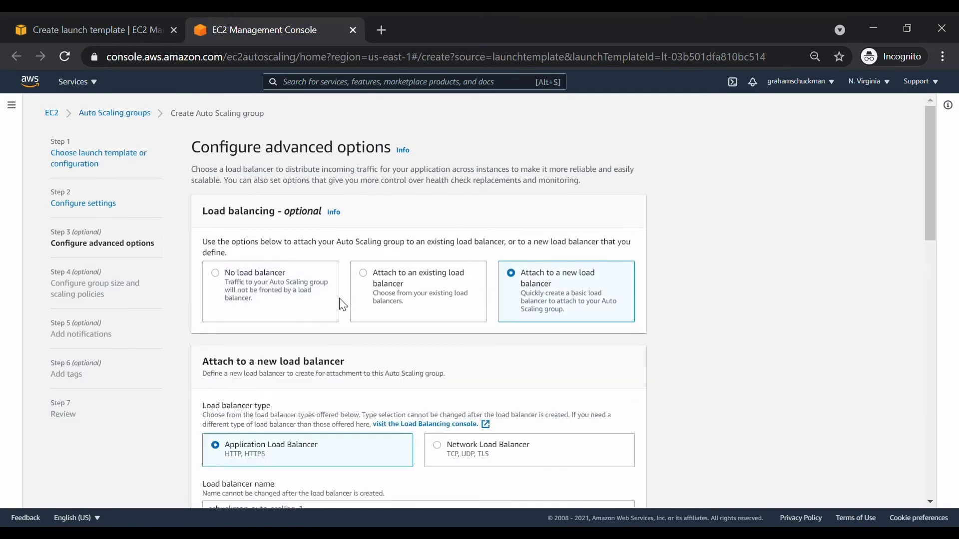
scroll(339, 298, "down", 3)
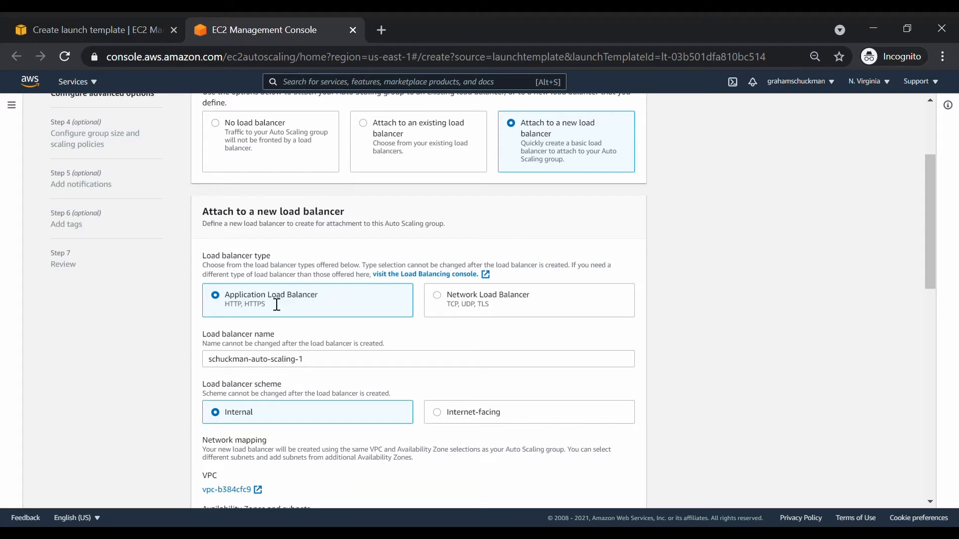
scroll(328, 295, "down", 3)
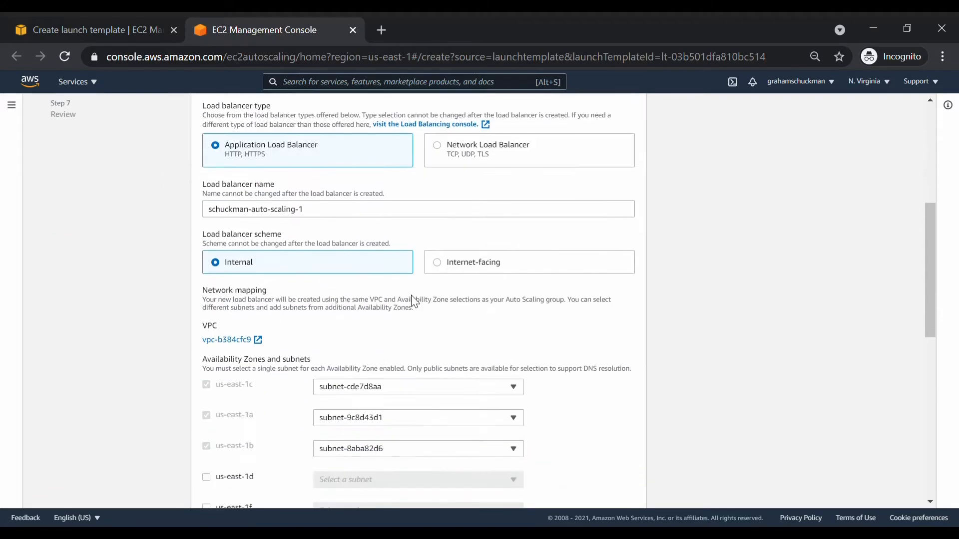
left_click(439, 272)
scroll(412, 299, "up", 2)
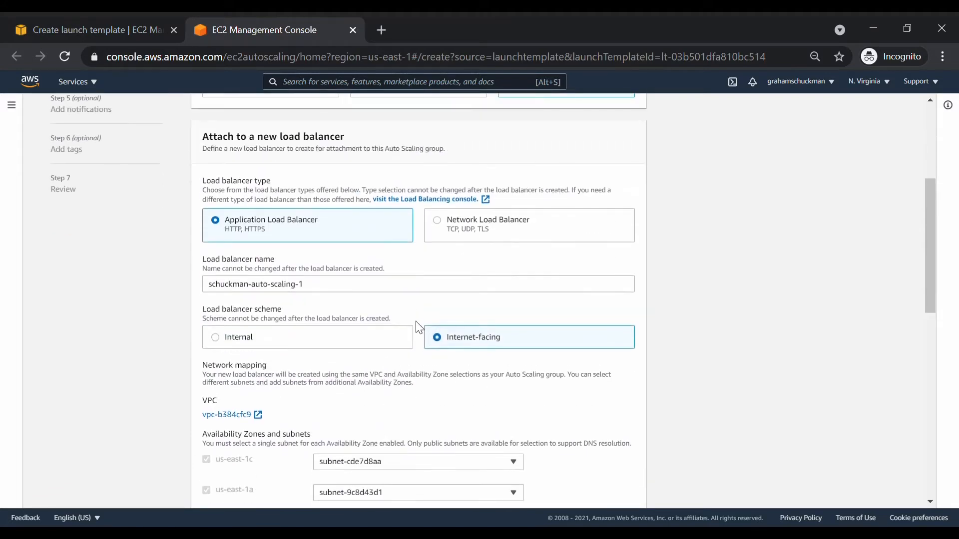
scroll(417, 331, "down", 3)
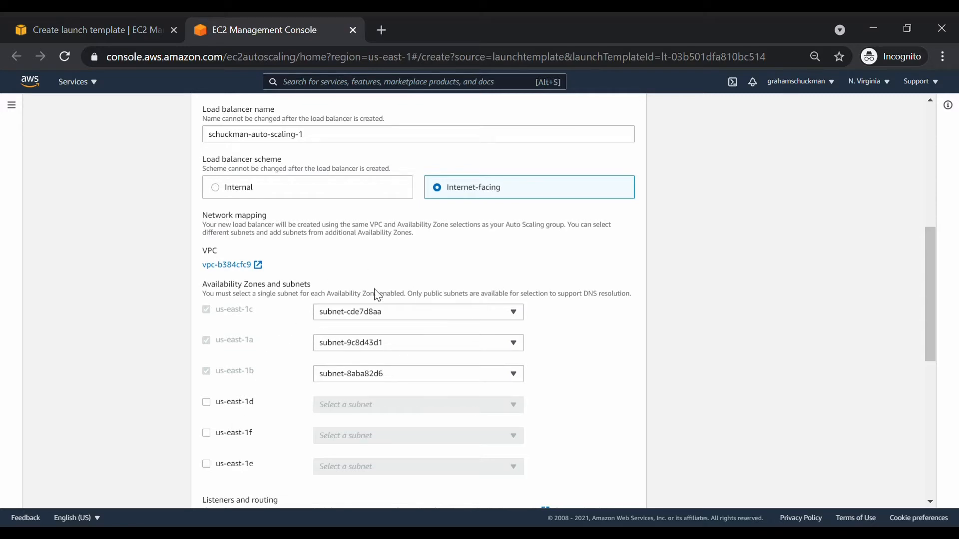
scroll(393, 319, "up", 1)
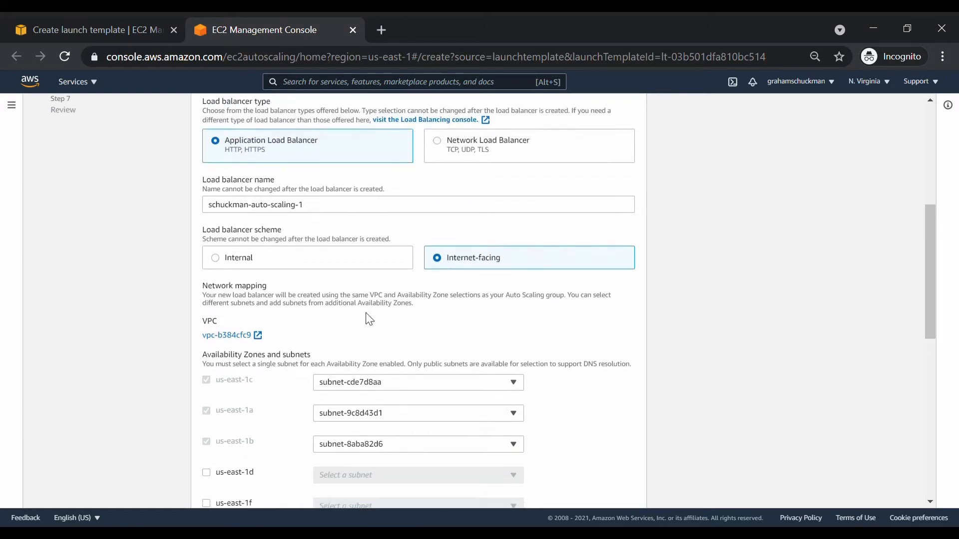
scroll(368, 316, "down", 1)
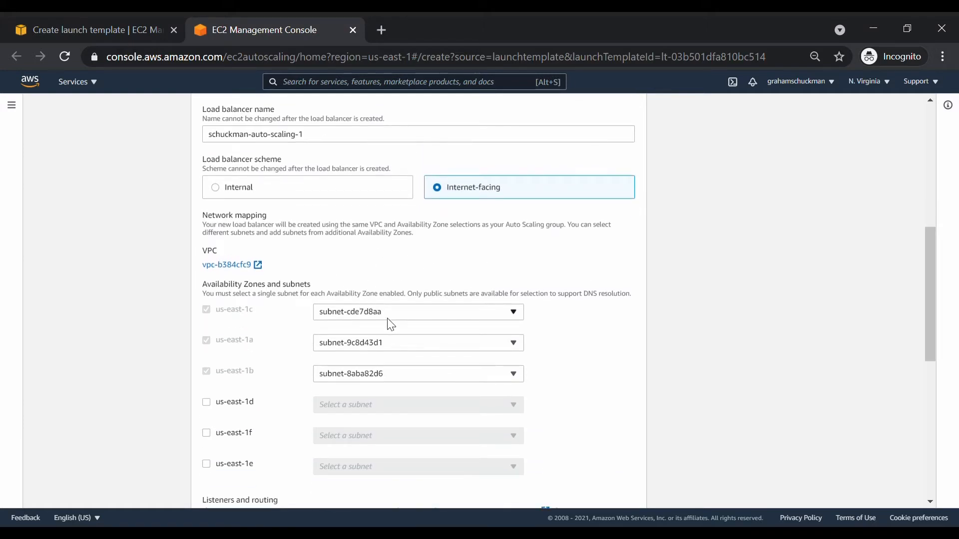
Enable ELB health checks with a grace period of 180 seconds and try to continue to the group size settings.
scroll(391, 325, "down", 6)
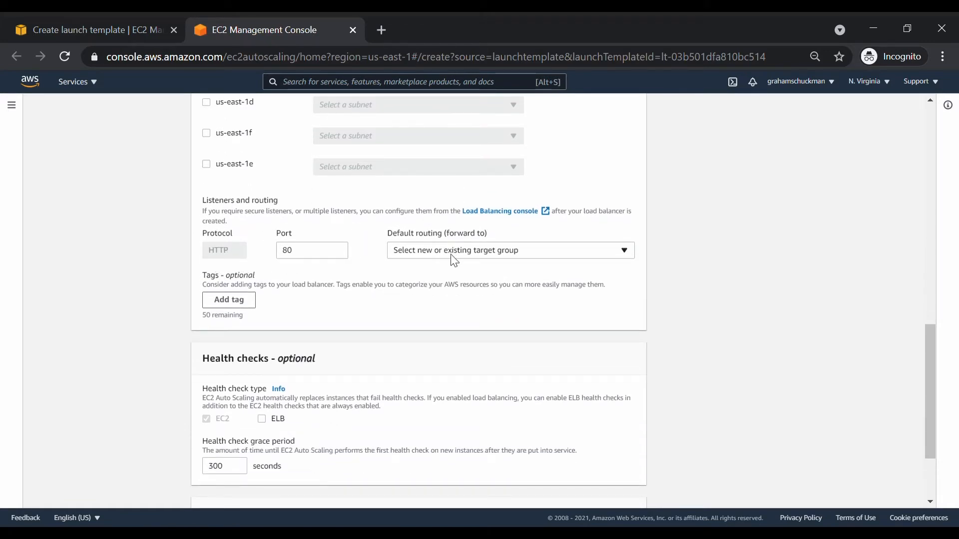
left_click(432, 256)
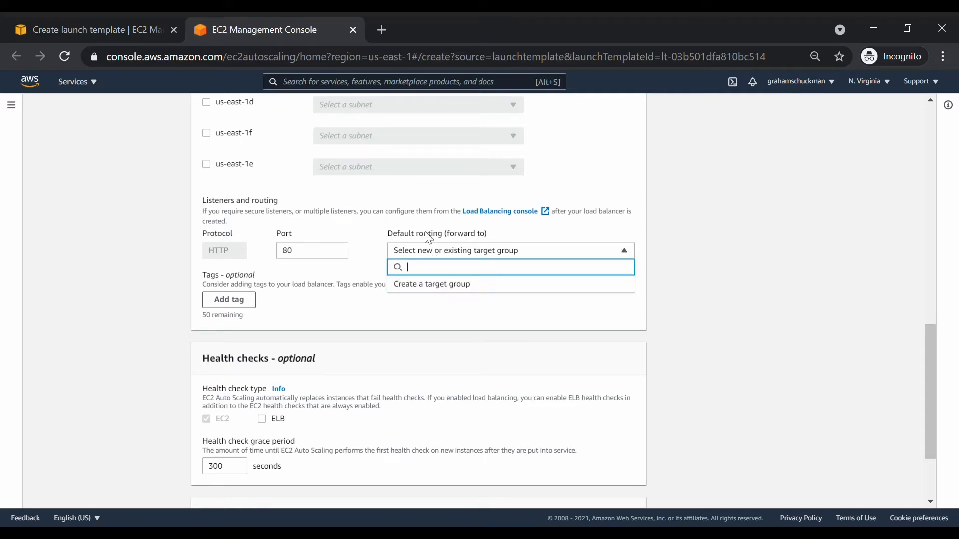
left_click(440, 229)
scroll(432, 270, "down", 3)
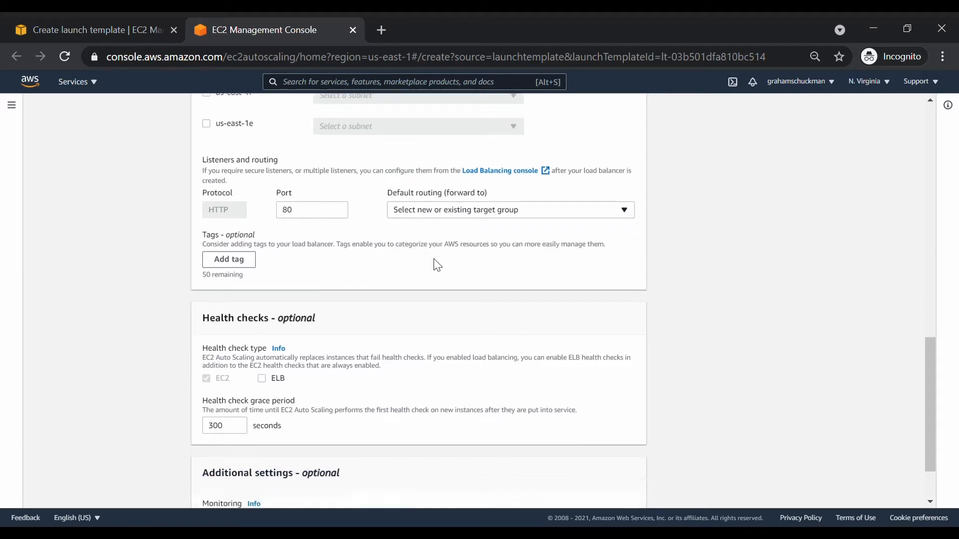
left_click(261, 305)
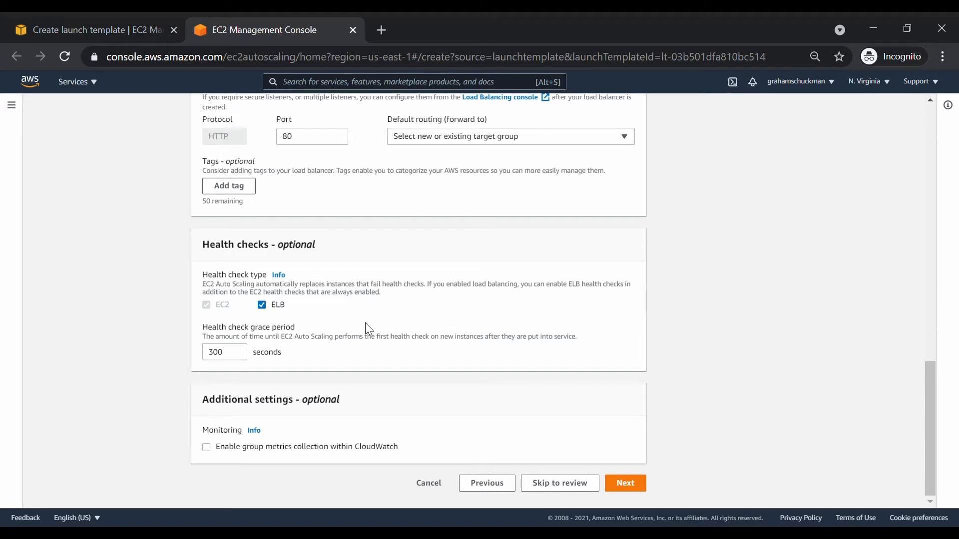
left_click_drag(232, 360, 201, 358)
type("180")
left_click(307, 346)
left_click(624, 483)
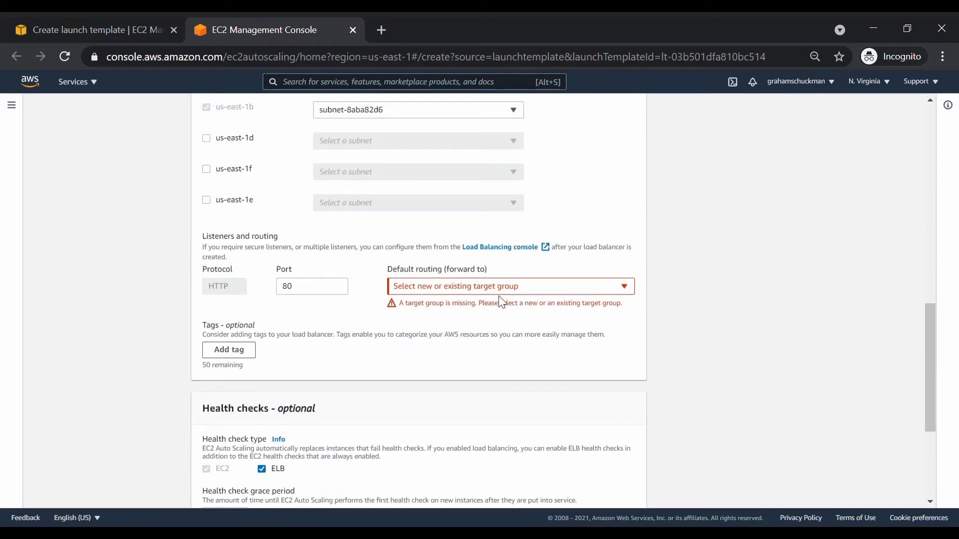
Set the listener's default routing to create a new target group, recheck the advanced options, and continue to the group size settings.
left_click(496, 289)
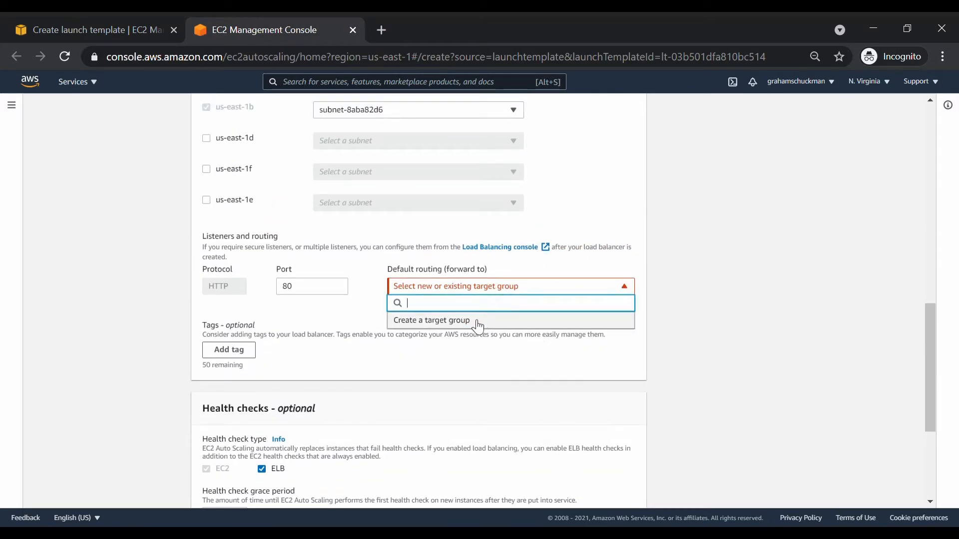
left_click(478, 321)
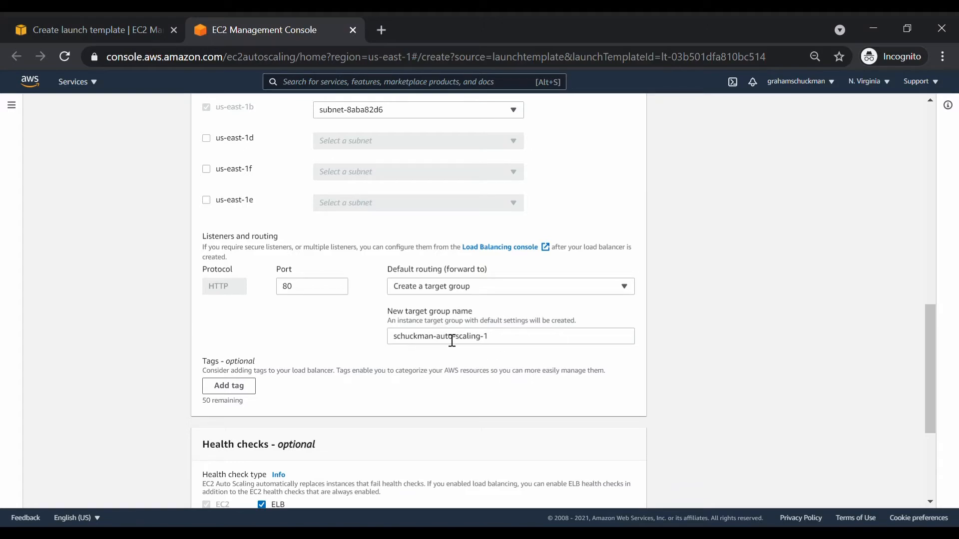
scroll(455, 339, "up", 10)
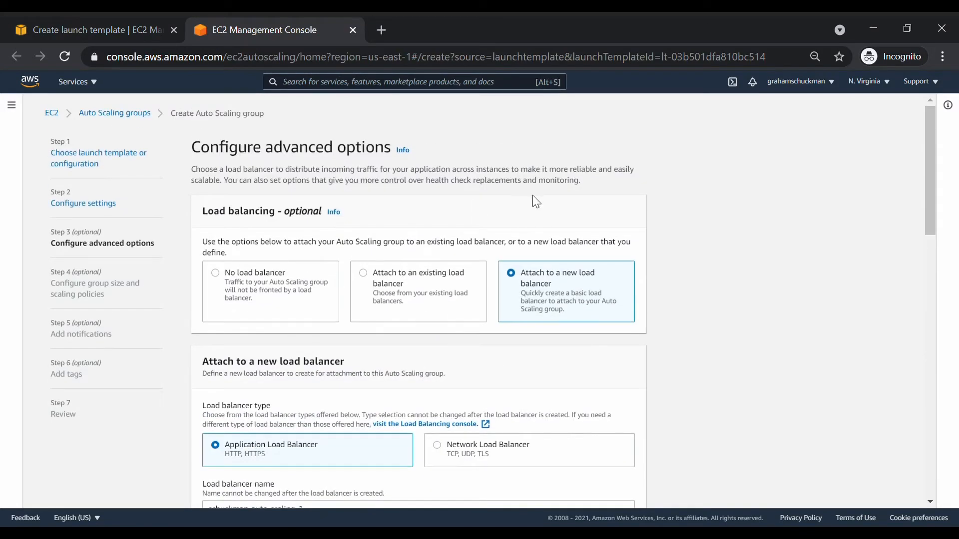
scroll(481, 223, "down", 15)
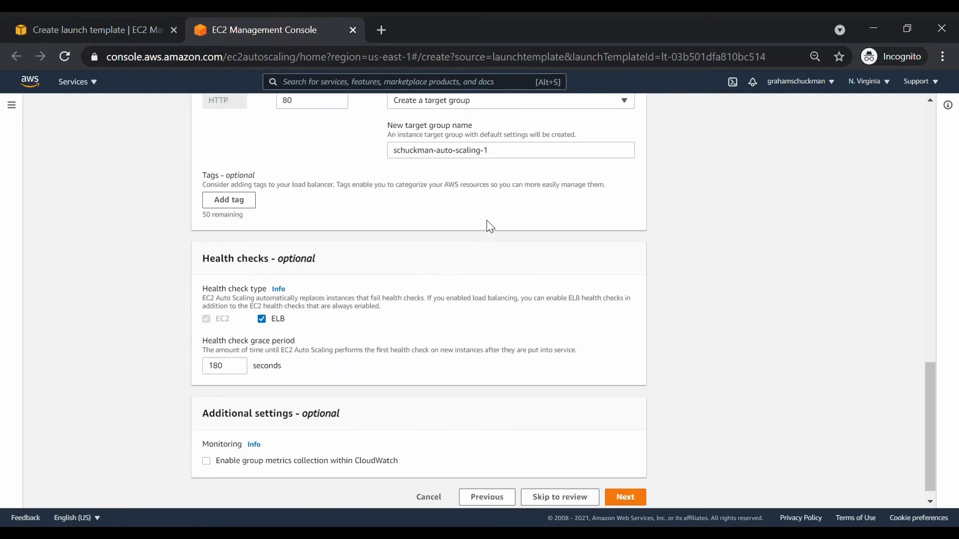
scroll(509, 230, "up", 2)
scroll(464, 255, "down", 2)
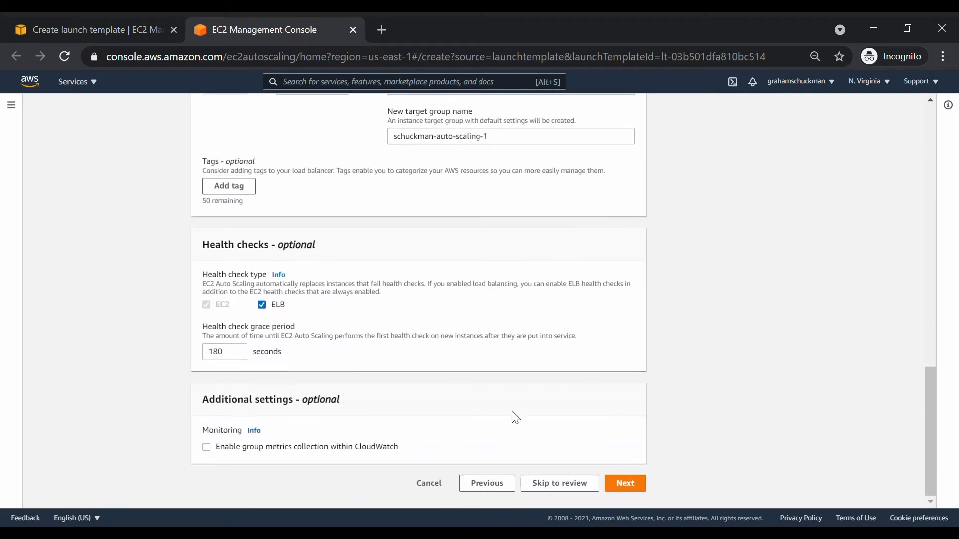
left_click(627, 483)
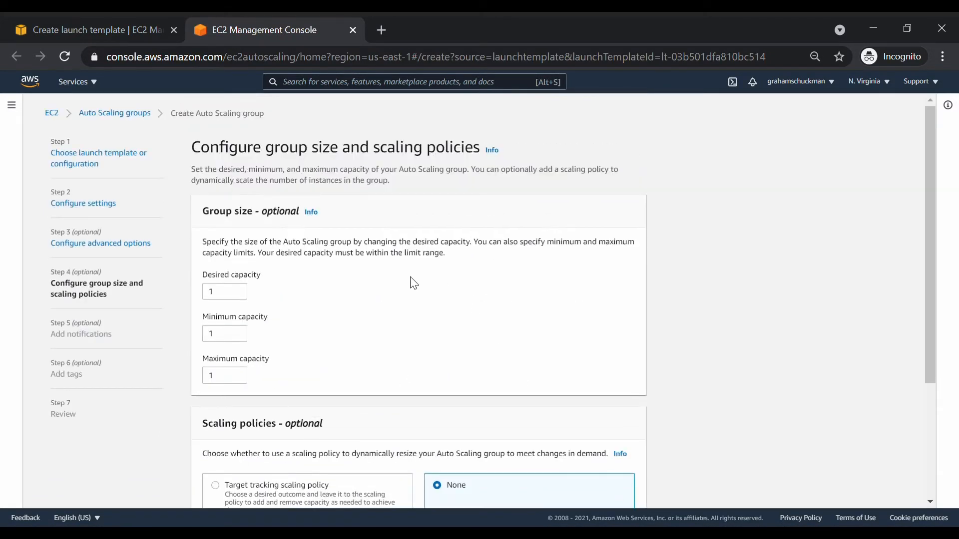
Set the Auto Scaling group's maximum capacity to 3, keeping the desired and minimum capacity at 1.
scroll(414, 283, "down", 2)
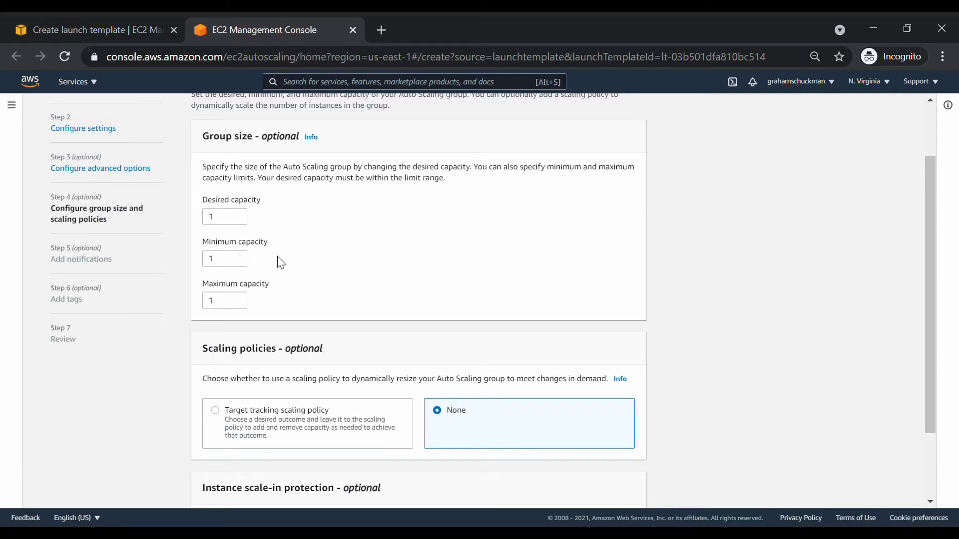
left_click(238, 261)
left_click(237, 256)
key("Tab")
type("3")
left_click(281, 302)
Add a target tracking scaling policy on average CPU utilization with a target value of 30 and a warm-up of 120 seconds.
scroll(404, 293, "down", 3)
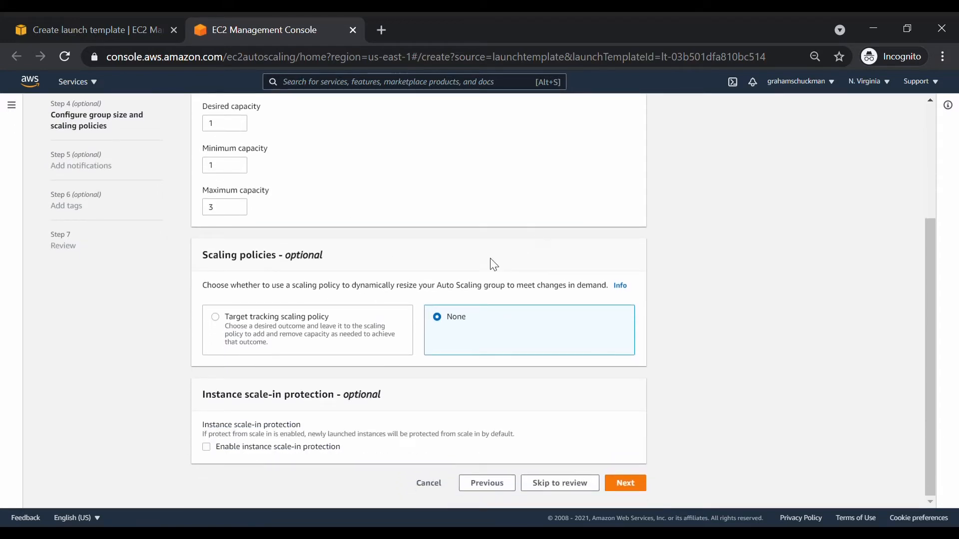
left_click(218, 324)
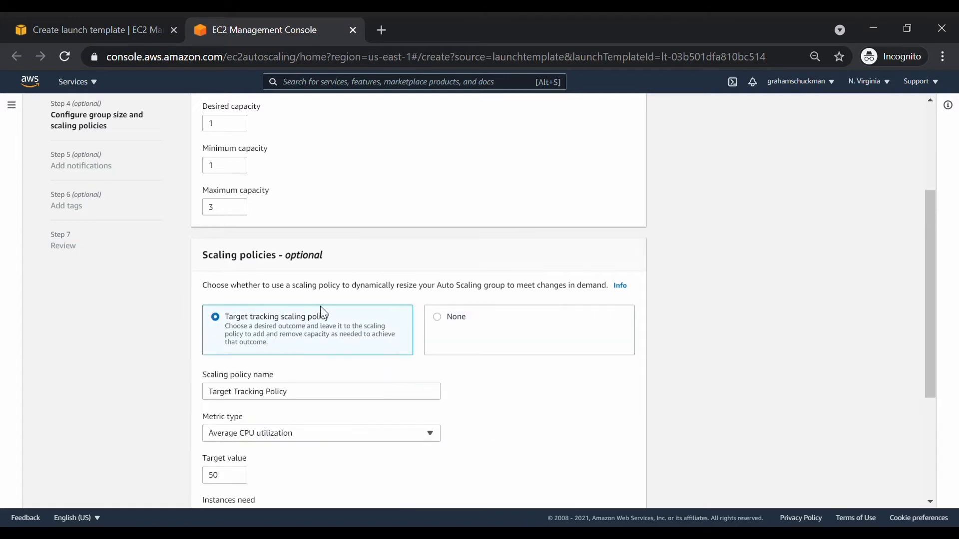
scroll(321, 307, "down", 3)
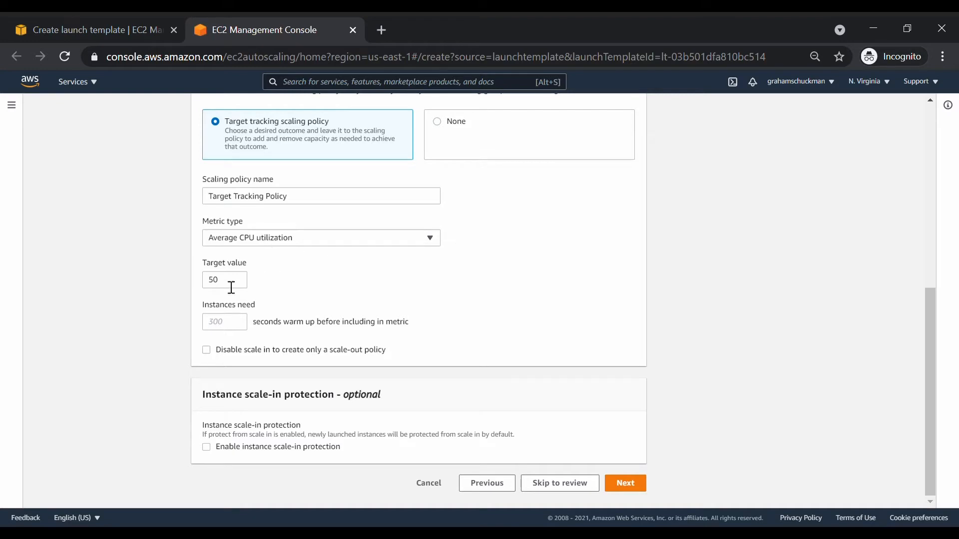
left_click_drag(232, 287, 178, 284)
type("30")
left_click(257, 284)
left_click(226, 327)
type("120")
left_click(348, 302)
Continue through the notifications and tags steps to the review without adding any notifications or tags.
left_click(630, 486)
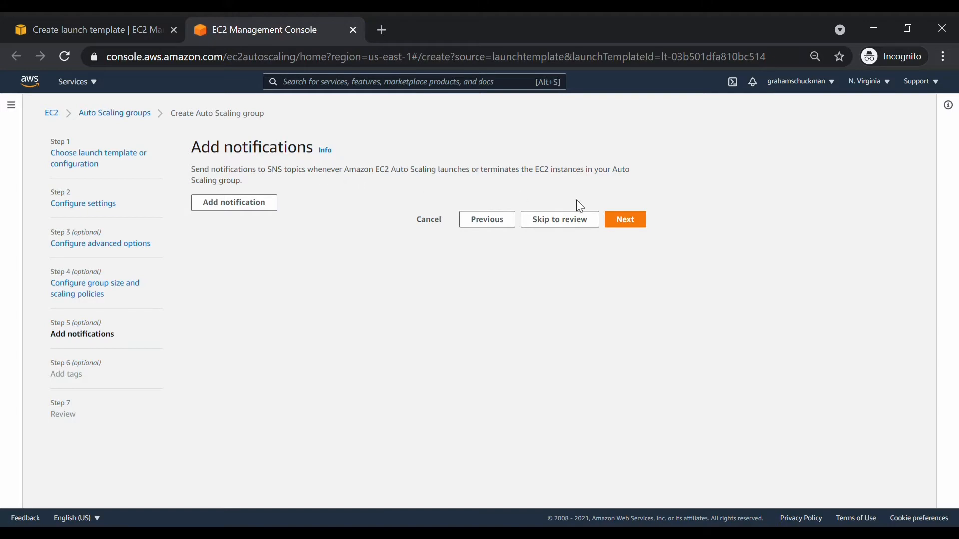
left_click(631, 222)
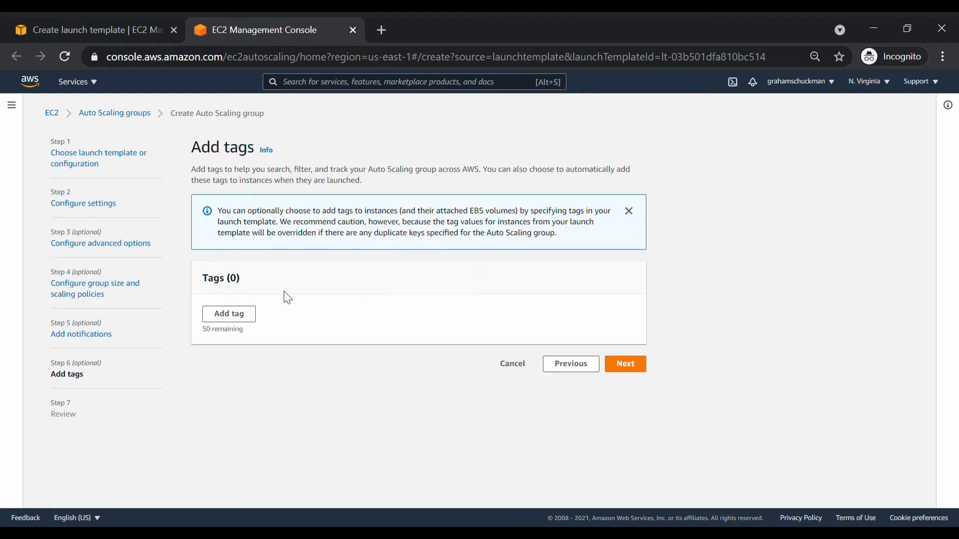
left_click(635, 368)
Review the Auto Scaling group's launch template, network, load balancing, health checks, group size and scaling policy.
scroll(539, 348, "down", 4)
scroll(411, 253, "up", 4)
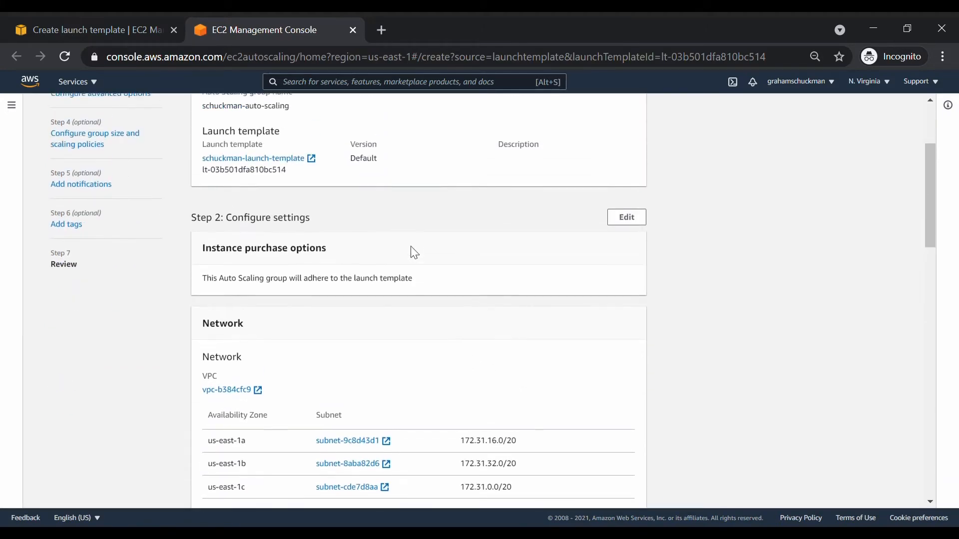
scroll(411, 253, "down", 5)
scroll(368, 242, "up", 4)
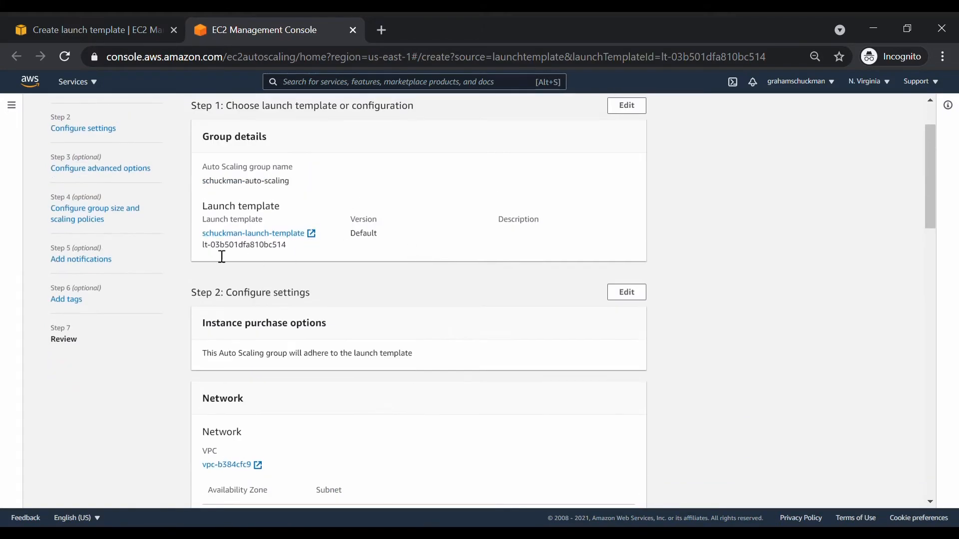
scroll(364, 229, "down", 4)
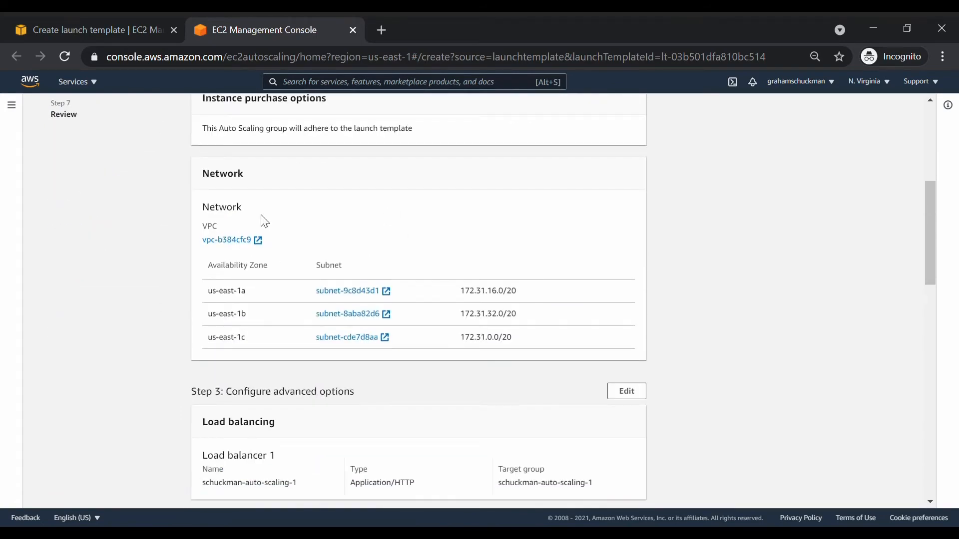
scroll(426, 239, "down", 1)
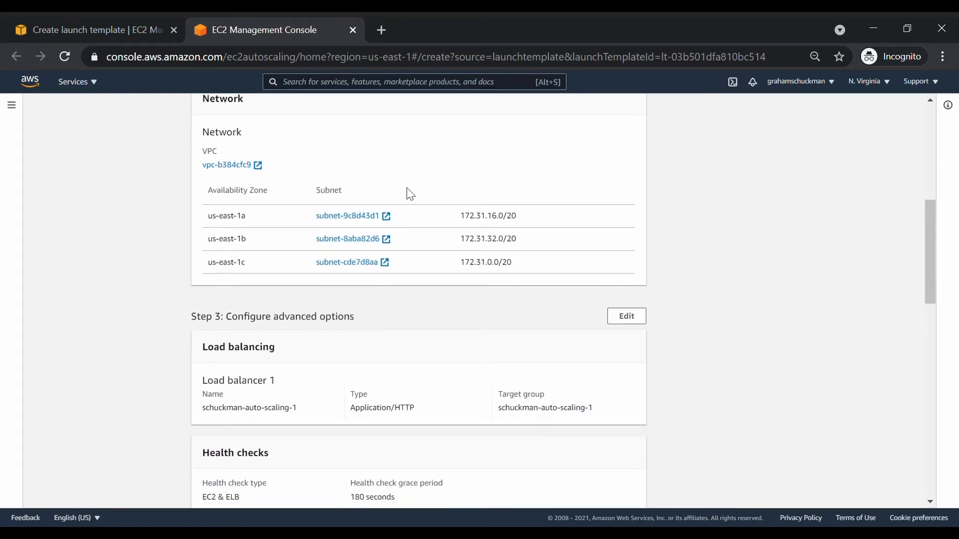
scroll(402, 195, "down", 3)
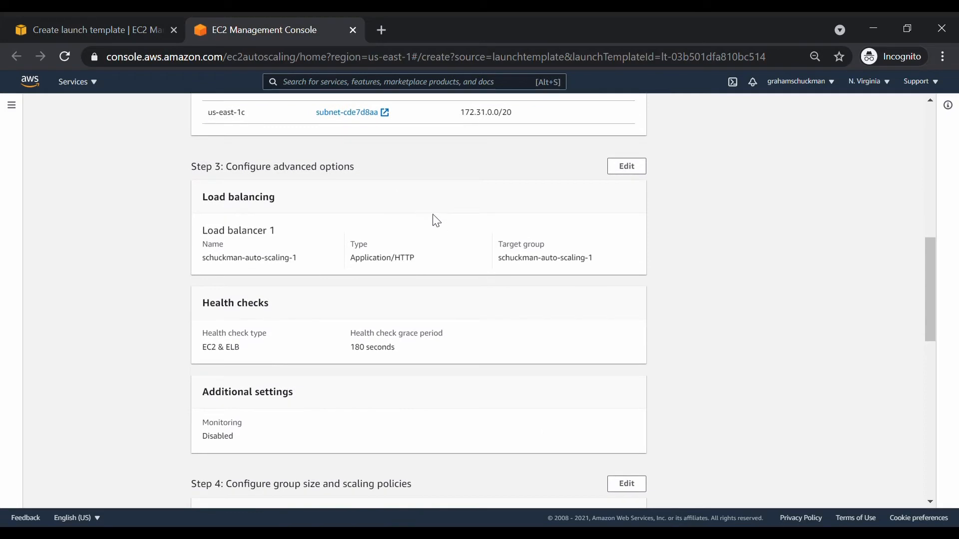
scroll(392, 266, "down", 6)
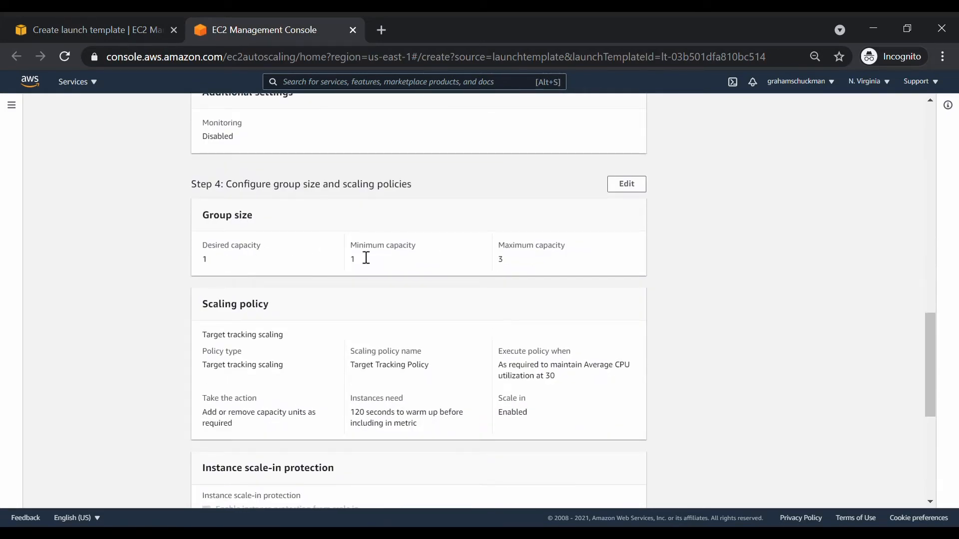
scroll(451, 247, "down", 3)
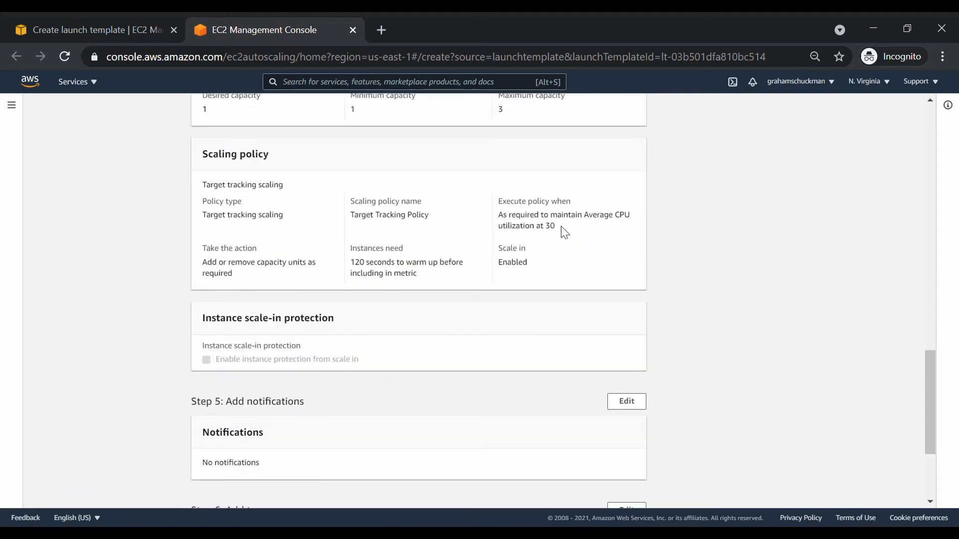
left_click_drag(557, 228, 503, 233)
left_click(525, 235)
scroll(399, 274, "down", 3)
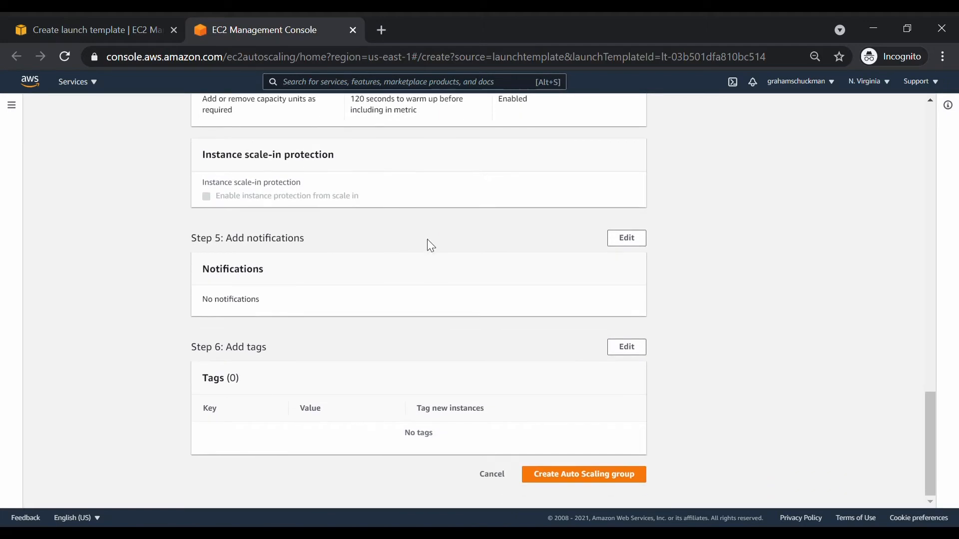
Create the Auto Scaling group and look through its details.
left_click(586, 474)
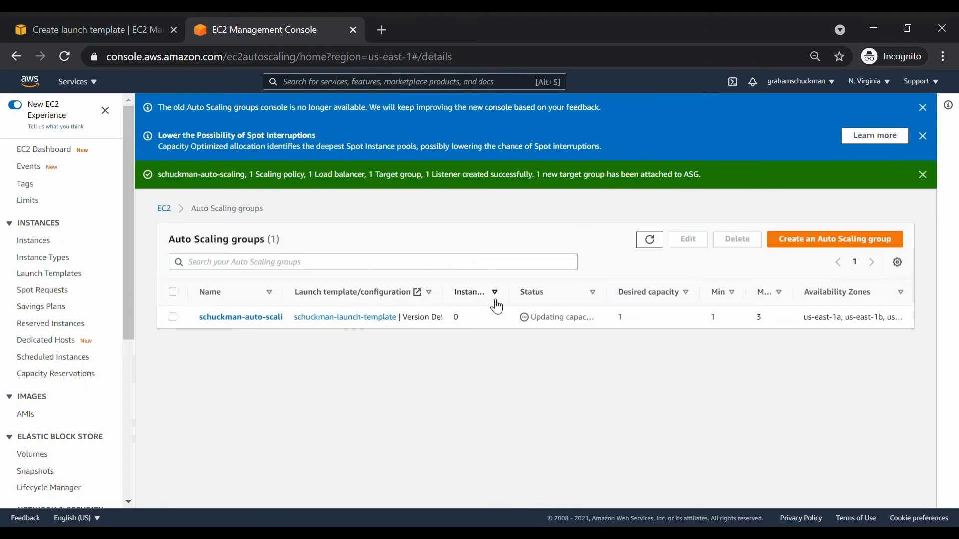
mouse_move(613, 299)
left_mouse_down()
mouse_move(680, 296)
mouse_move(615, 297)
left_mouse_up()
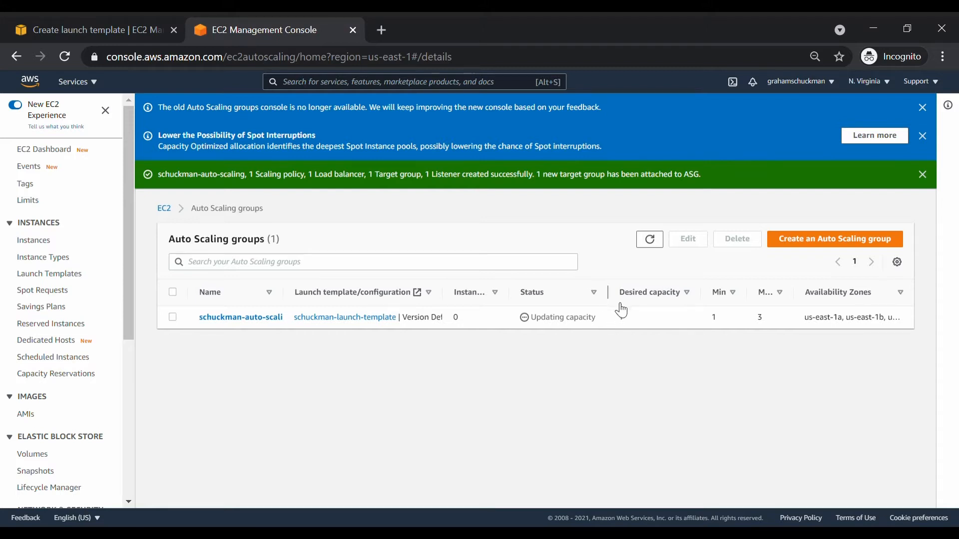
left_click(240, 318)
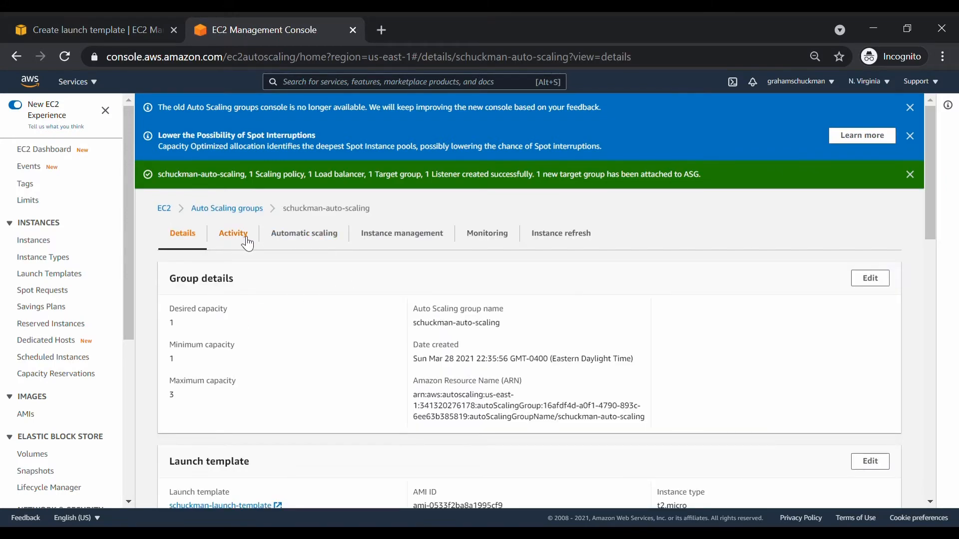
scroll(277, 292, "down", 6)
scroll(349, 296, "down", 8)
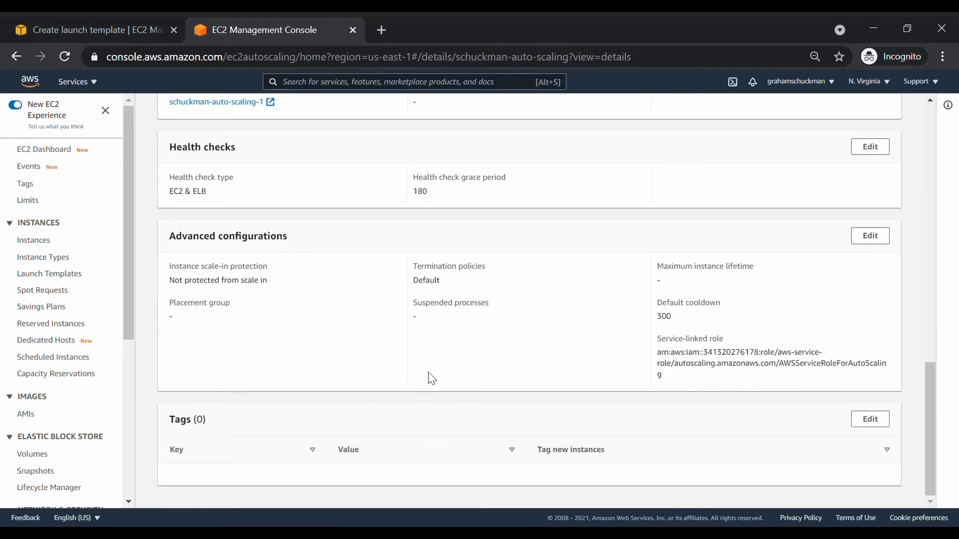
scroll(423, 349, "up", 14)
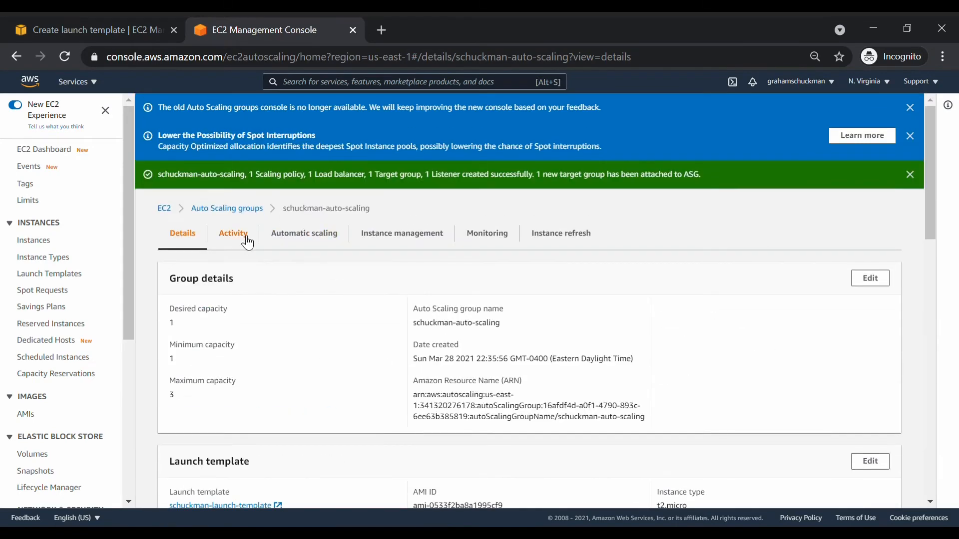
Check the Auto Scaling group's activity history for the cause of the instance launch.
left_click(247, 243)
scroll(336, 281, "down", 4)
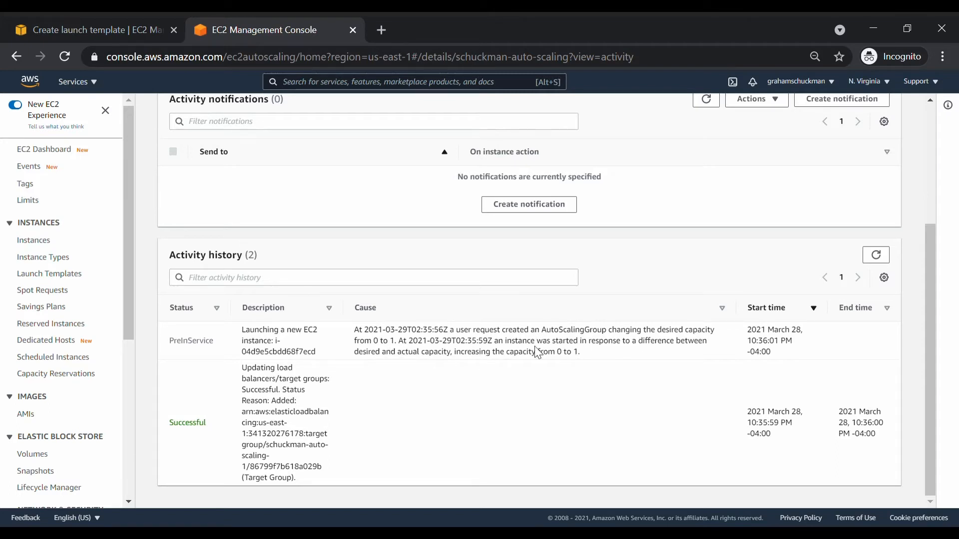
left_click_drag(556, 353, 589, 358)
left_click(603, 356)
scroll(604, 355, "up", 3)
List the running EC2 instances and copy the AutoScaling instance's public IPv4 address.
left_click(52, 151)
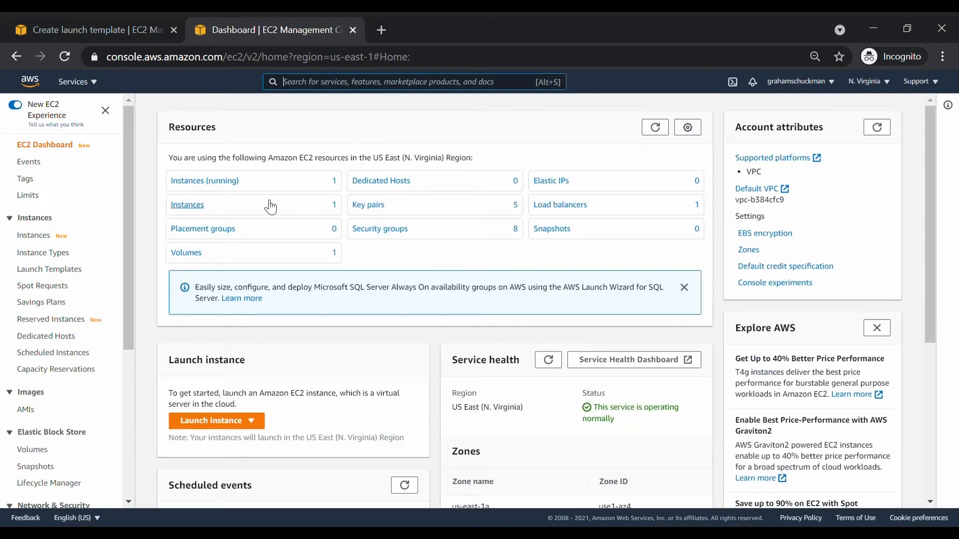
left_click(238, 186)
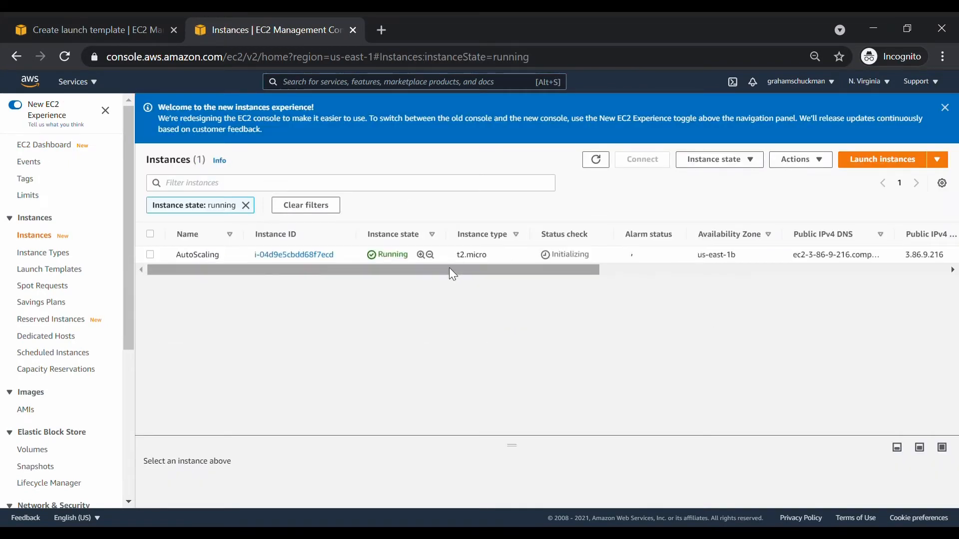
left_click_drag(449, 269, 325, 271)
left_click_drag(335, 270, 693, 263)
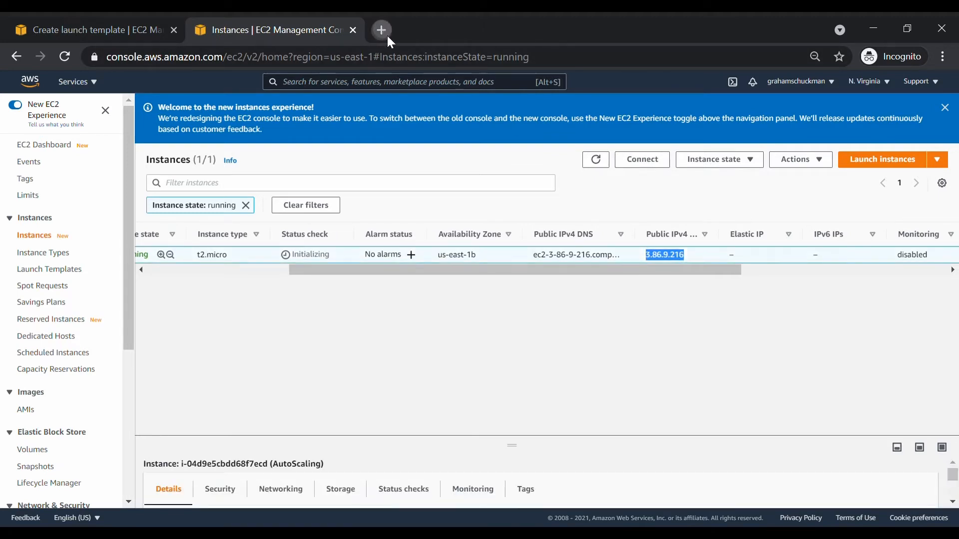
Open 3.86.9.216 in a new browser tab and reload the page.
left_click(381, 30)
type("3.86.9.216")
key("Return")
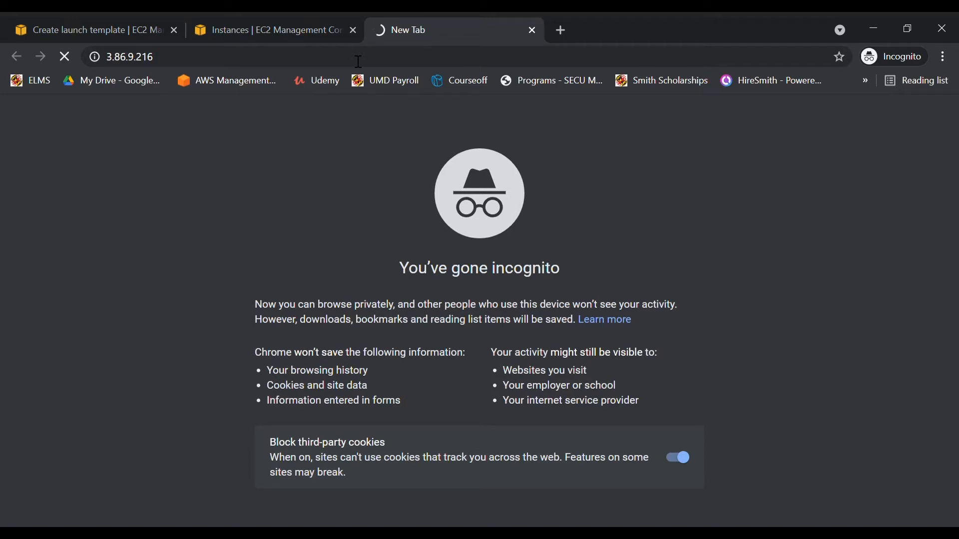
left_click(301, 20)
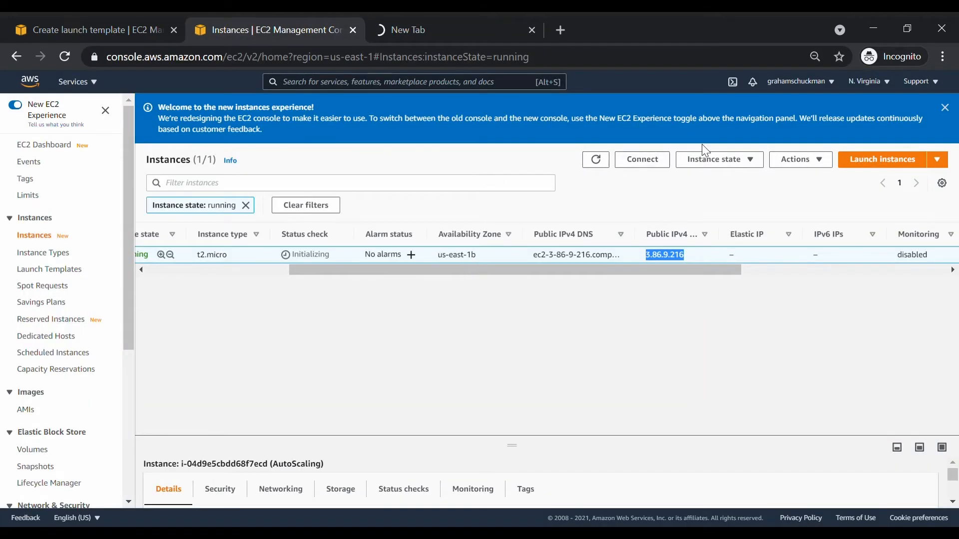
left_click(468, 26)
key("F5")
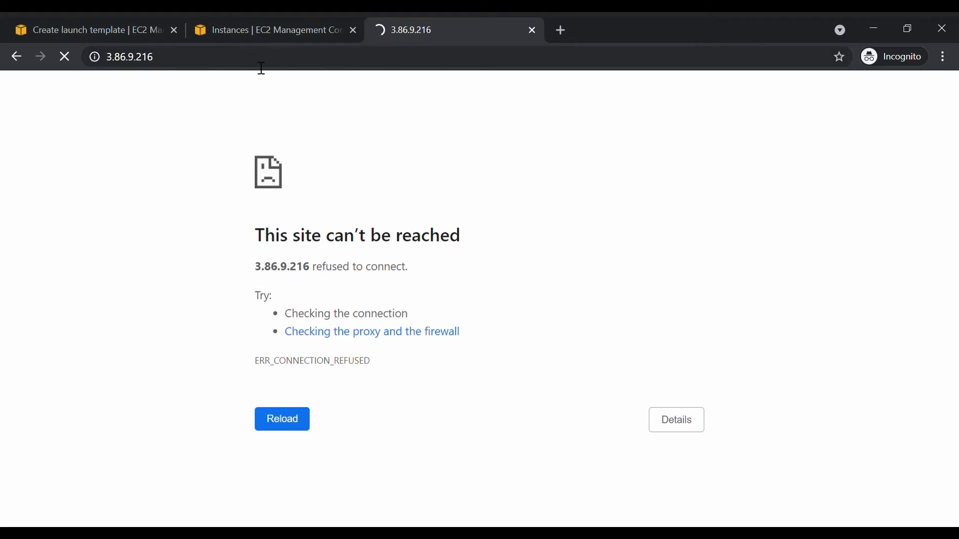
Refresh the instances list and look at the AutoScaling instance's status check.
left_click(270, 20)
left_click(597, 161)
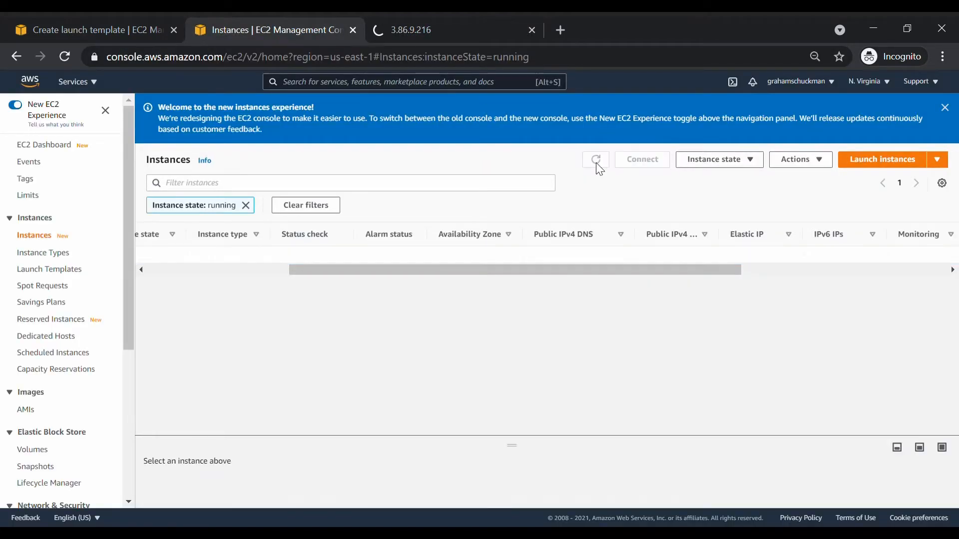
left_click(597, 161)
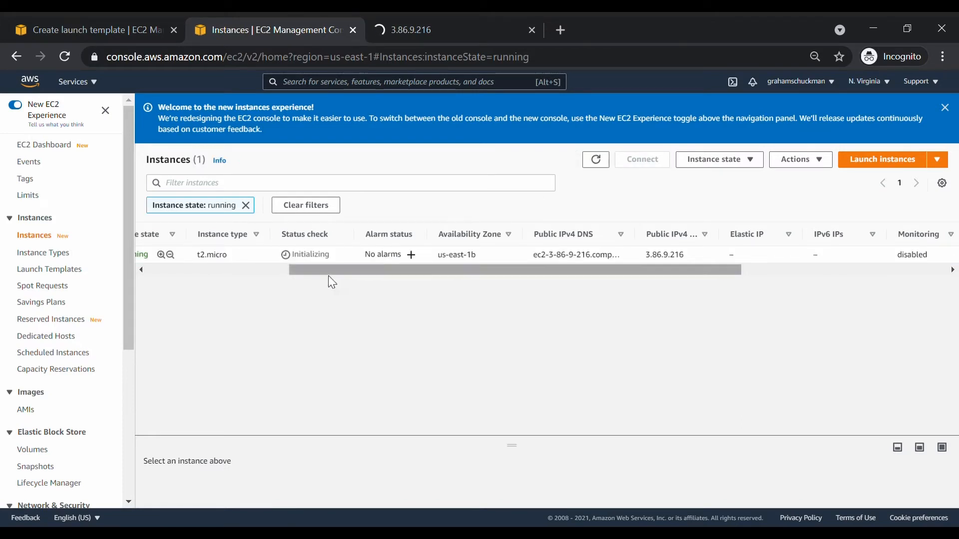
left_click_drag(388, 270, 222, 271)
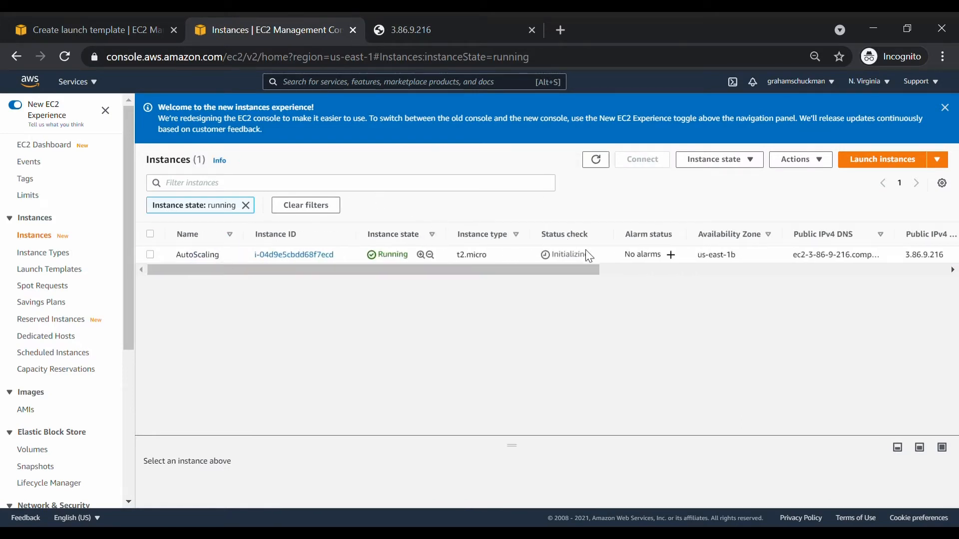
Examine the heading on the web page served at 3.86.9.216 and compare it with the listed instance.
left_click(459, 22)
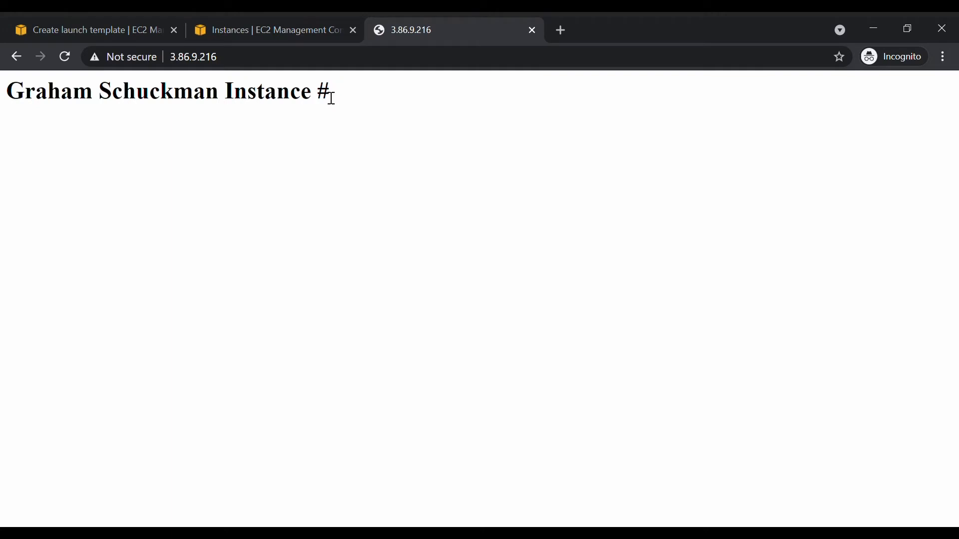
left_click_drag(20, 100, 74, 97)
left_click(203, 95)
double_click(333, 98)
left_click(320, 71)
left_click(285, 26)
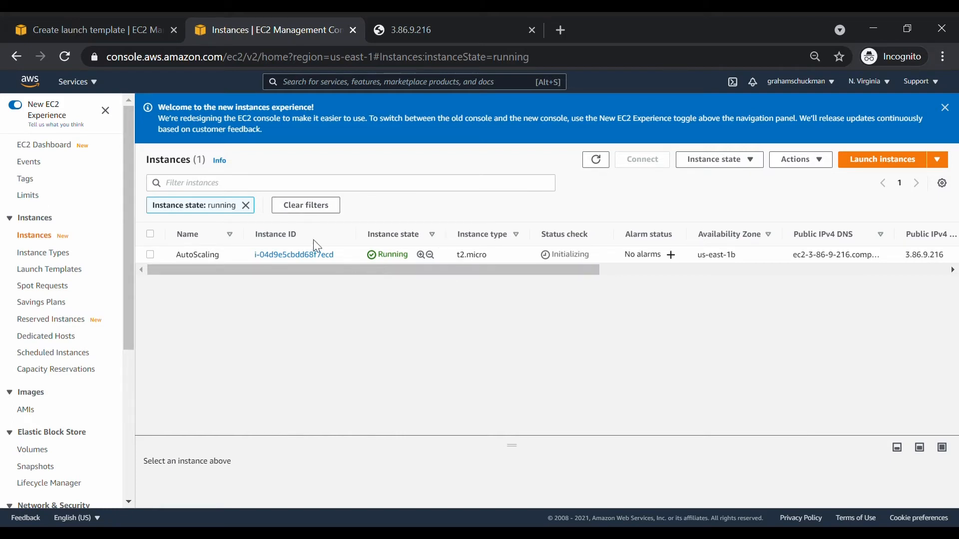
left_click(391, 23)
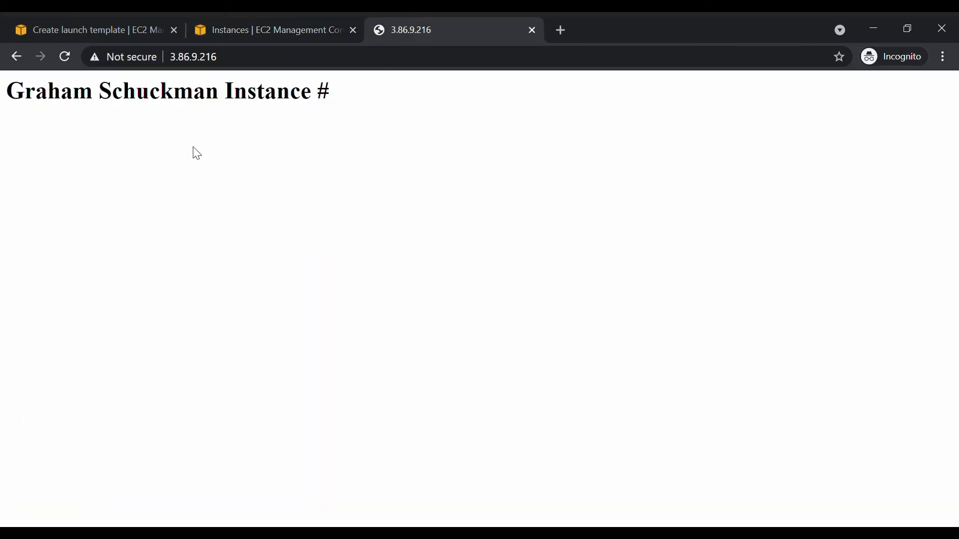
left_click(244, 23)
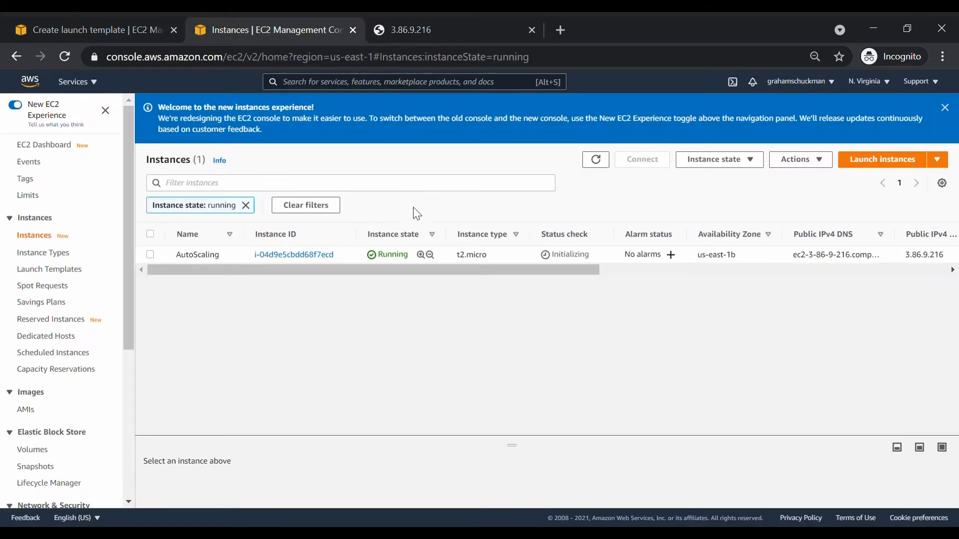
Open the load balancers list in a new tab and copy the Auto Scaling load balancer's DNS name.
scroll(63, 317, "down", 5)
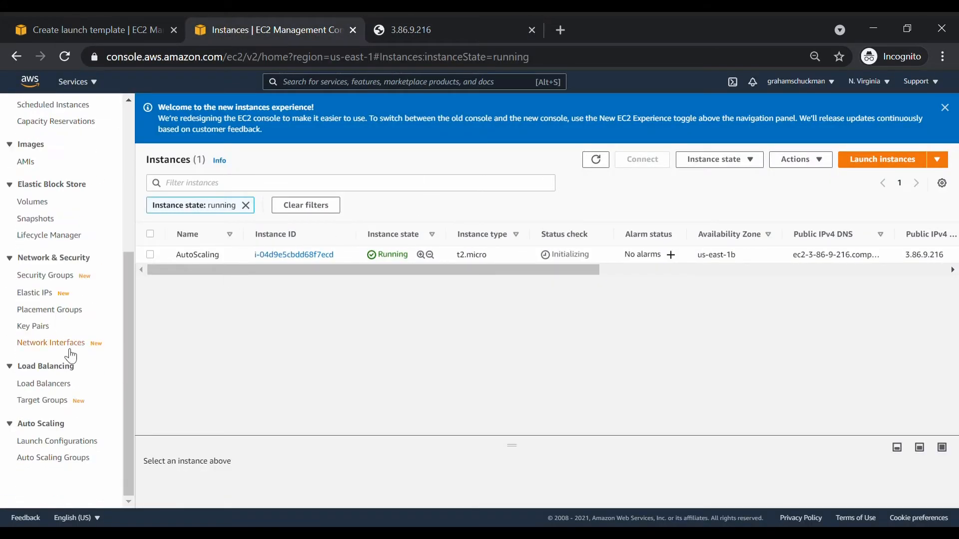
middle_click(44, 384)
left_click(449, 22)
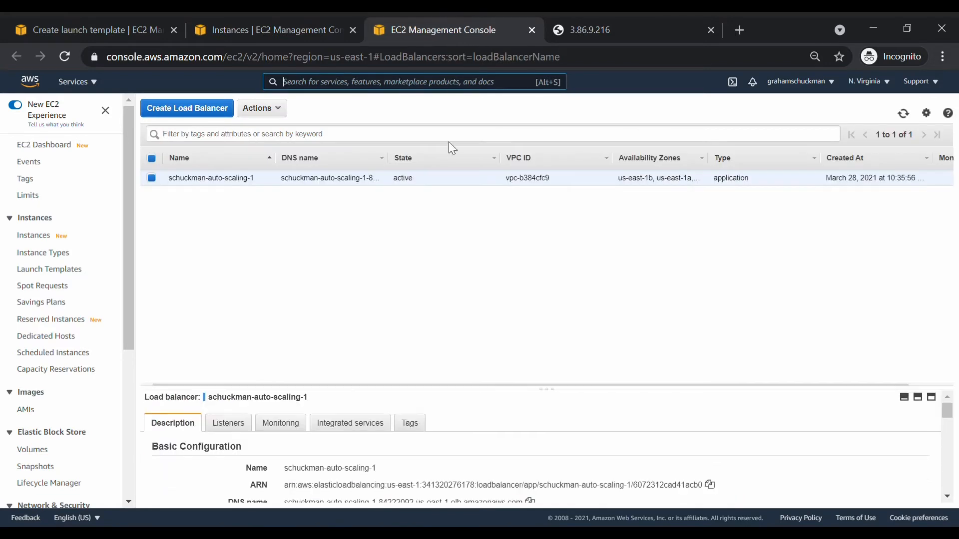
left_click(932, 392)
left_click(533, 306)
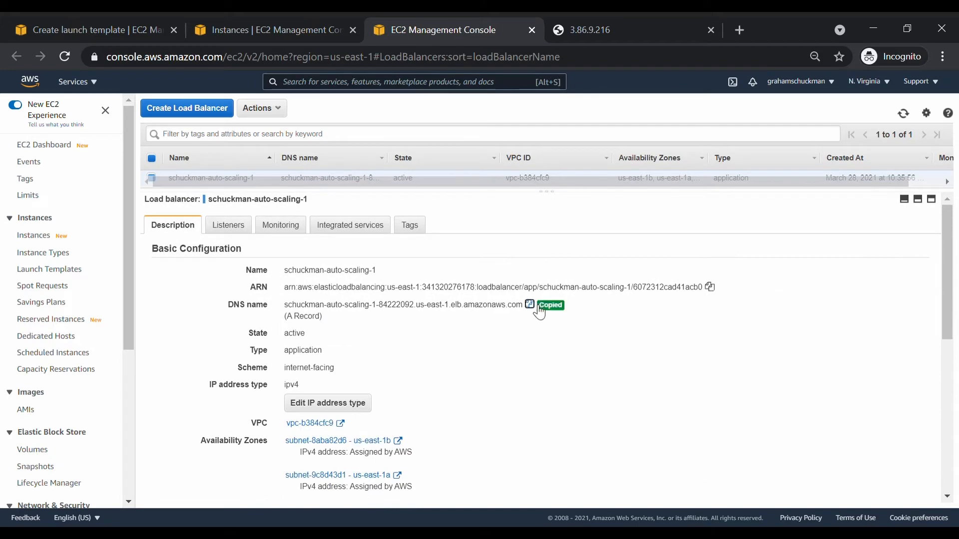
Load the copied load balancer DNS name in a new browser tab and compare its page with the one at 3.86.9.216.
left_click(677, 28)
left_click(741, 30)
key("ctrl+v")
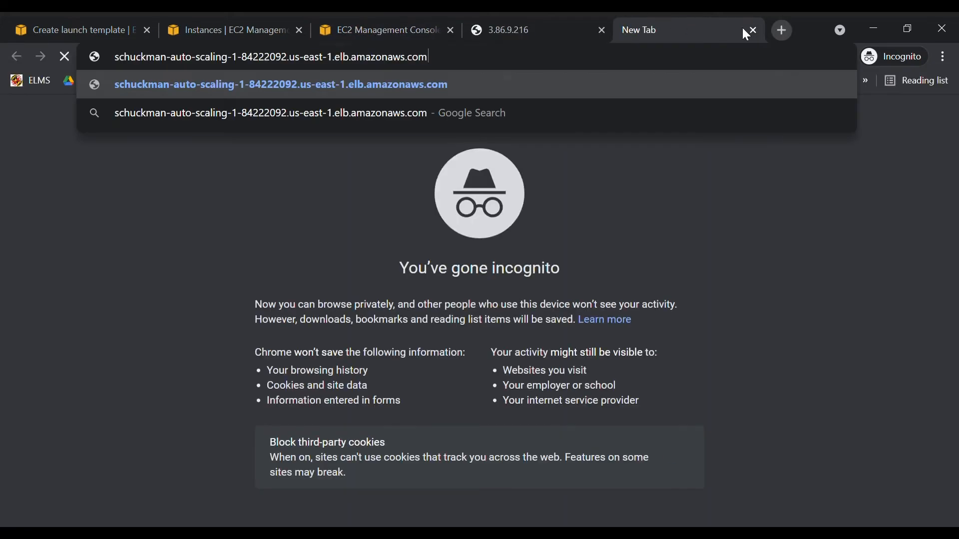
key("Return")
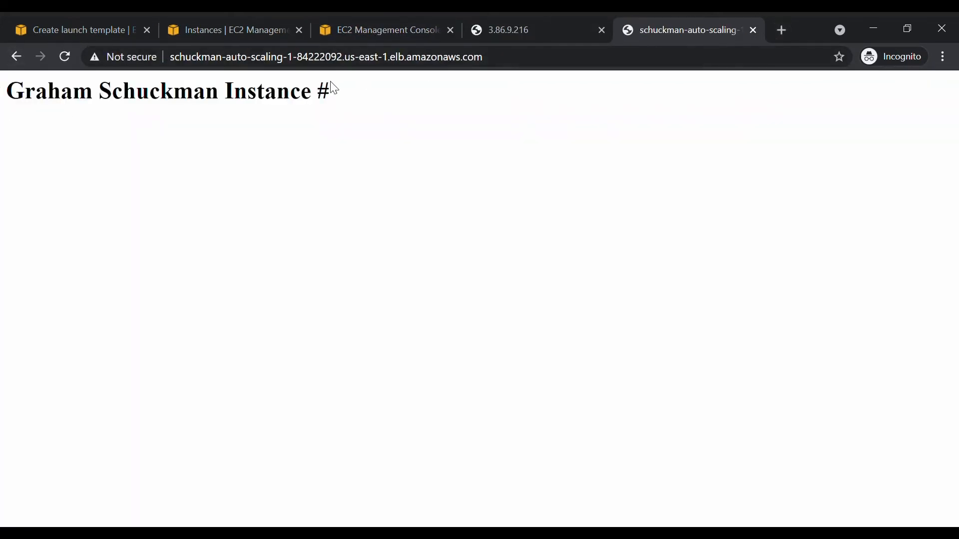
left_click(520, 23)
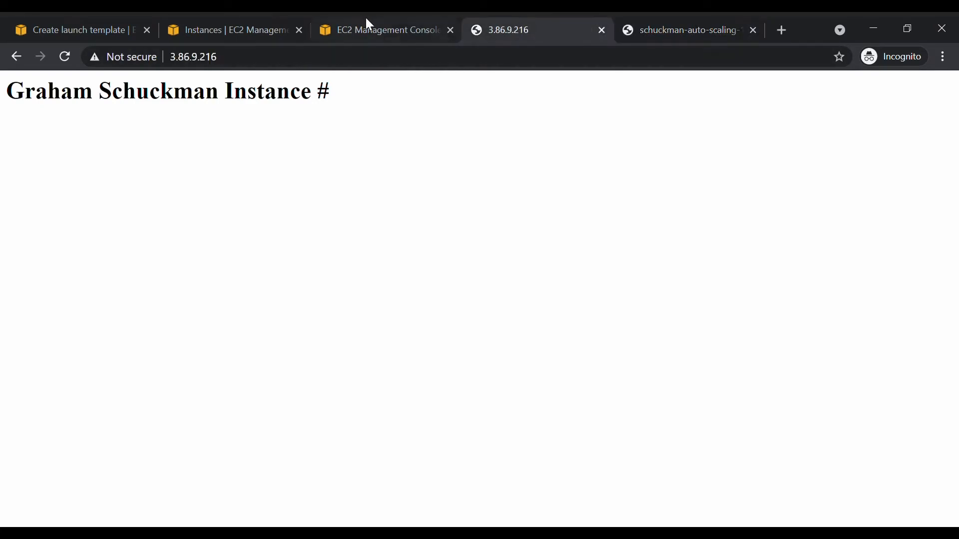
left_click(727, 23)
Return to the load balancer's details and examine its listeners and CloudWatch monitoring graphs.
left_click(274, 22)
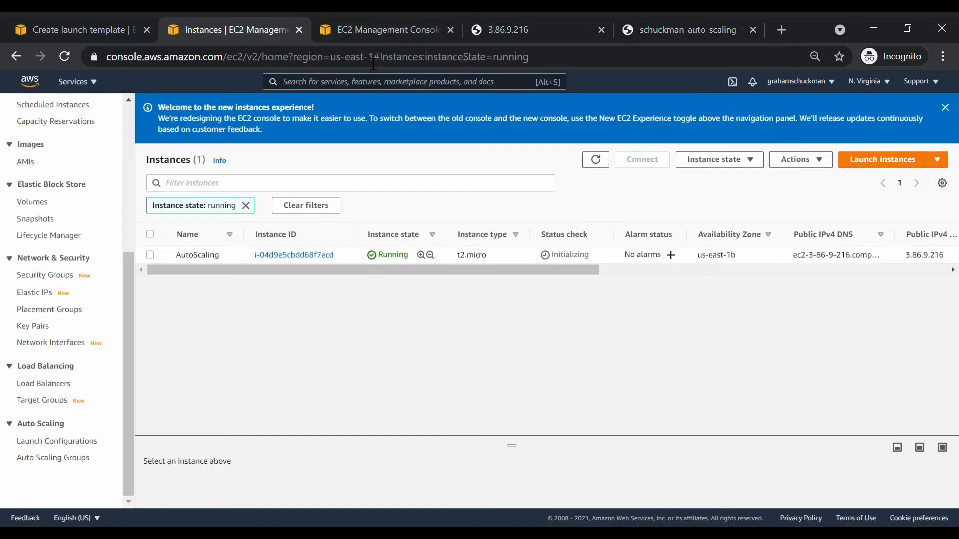
left_click(372, 30)
left_click(225, 225)
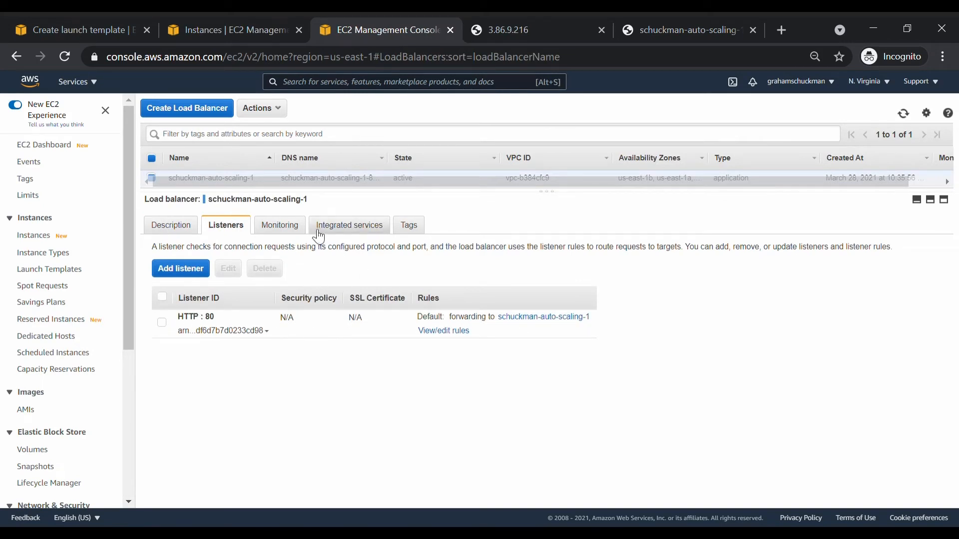
left_click(292, 230)
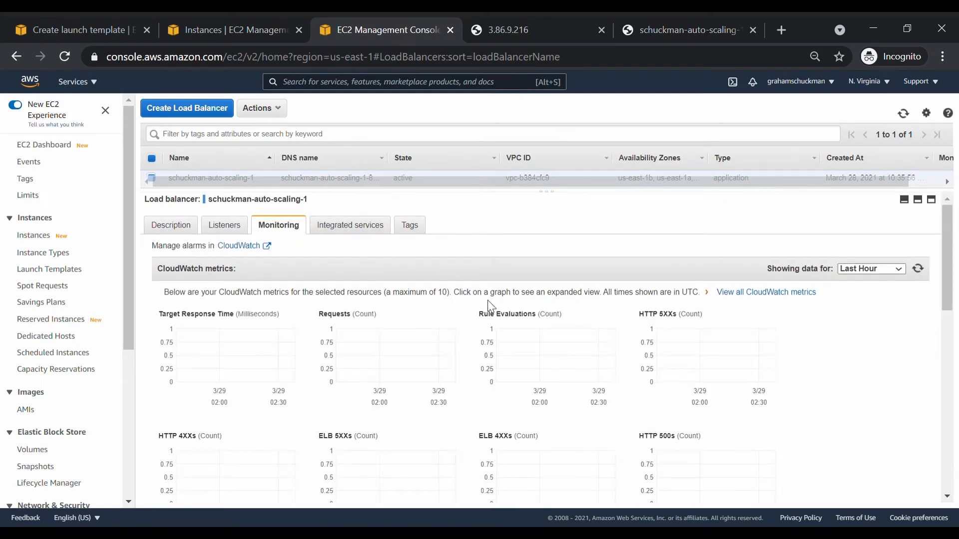
scroll(466, 322, "down", 3)
scroll(487, 372, "up", 3)
Open the target group that the HTTP : 80 listener forwards to and view its health check settings.
left_click(224, 224)
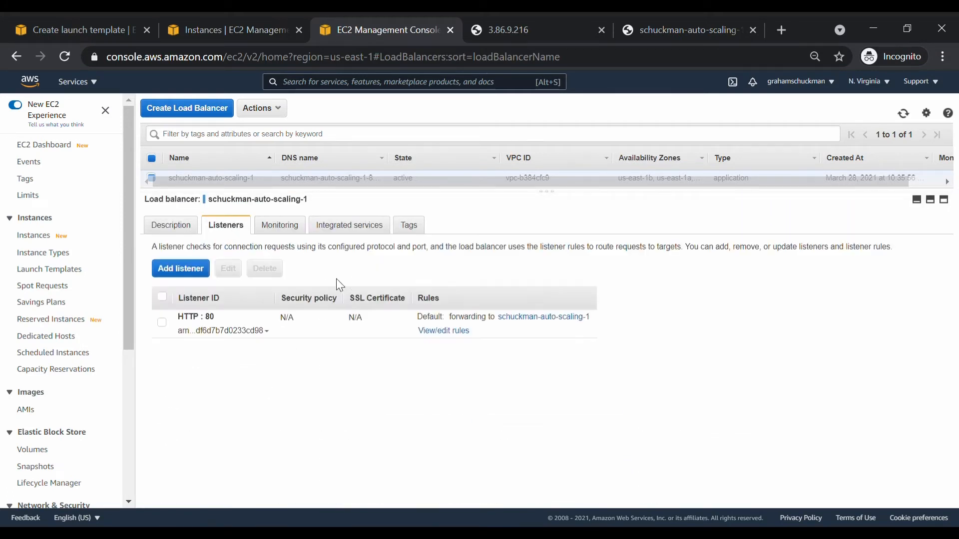
left_click(529, 316)
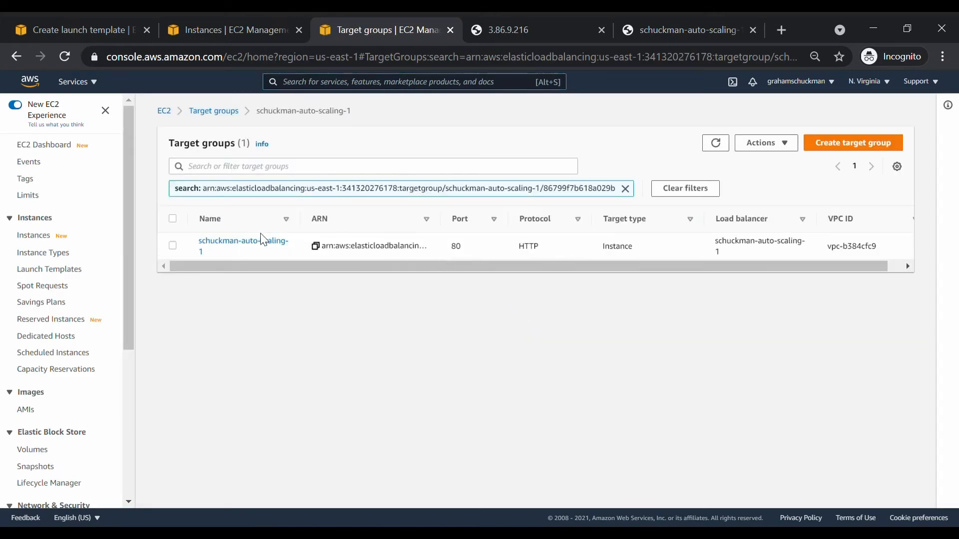
left_click(247, 242)
scroll(369, 249, "down", 1)
scroll(369, 249, "down", 3)
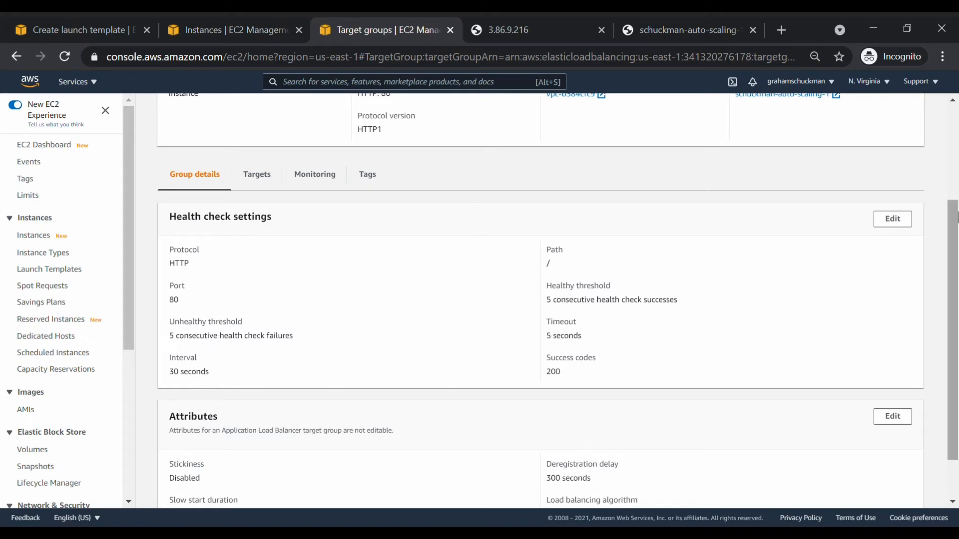
Edit the target group's advanced health check settings, setting the healthy threshold to 3 and the unhealthy threshold to 2.
left_click(904, 220)
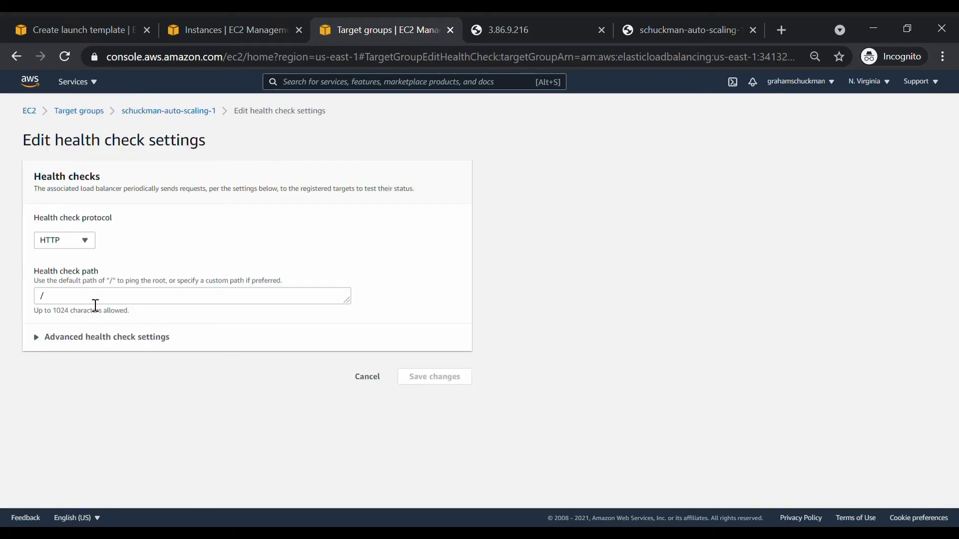
left_click(98, 340)
scroll(165, 355, "down", 5)
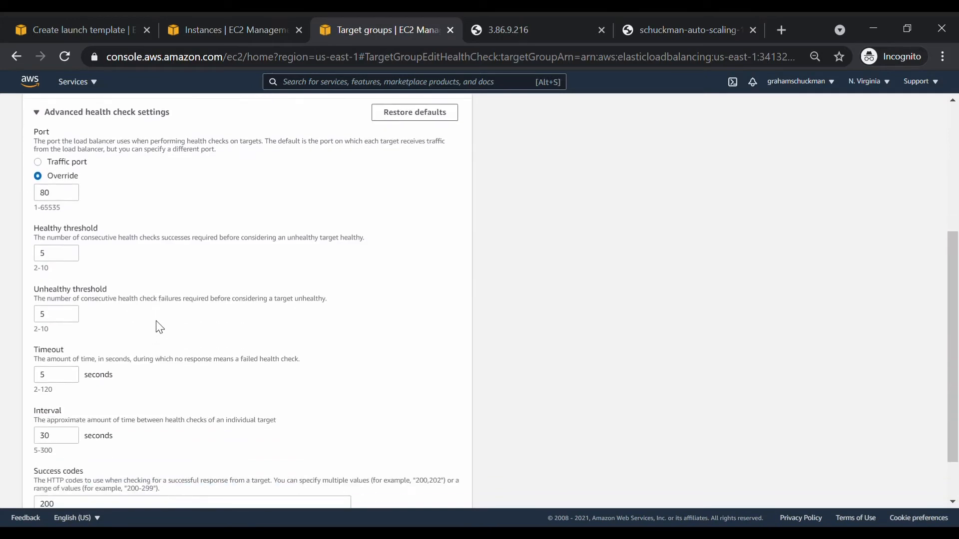
double_click(43, 253)
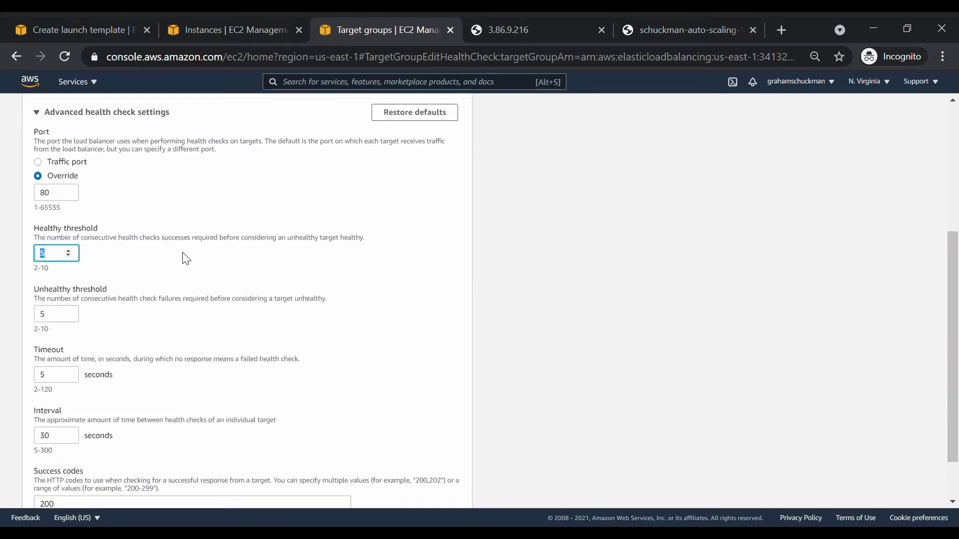
type("3")
double_click(50, 314)
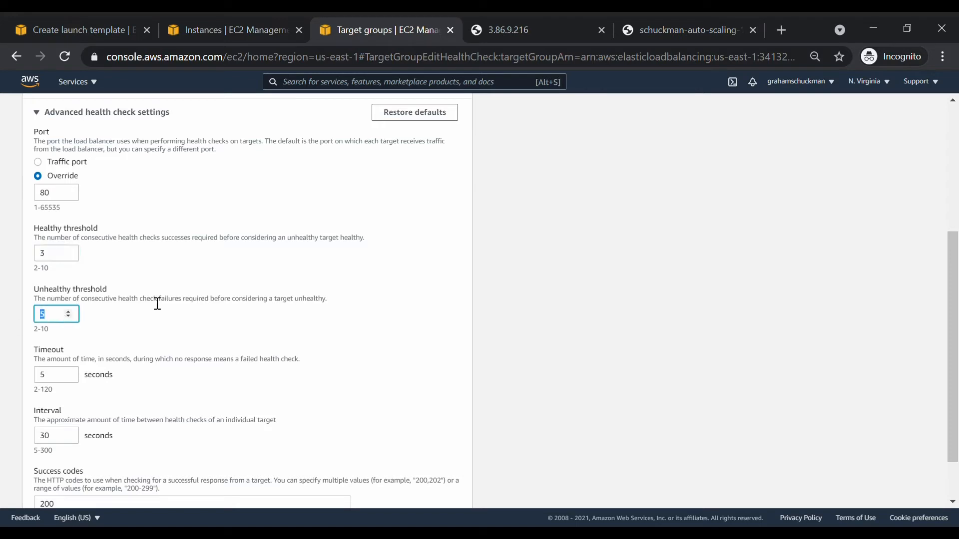
type("2")
left_click(117, 316)
scroll(116, 316, "down", 1)
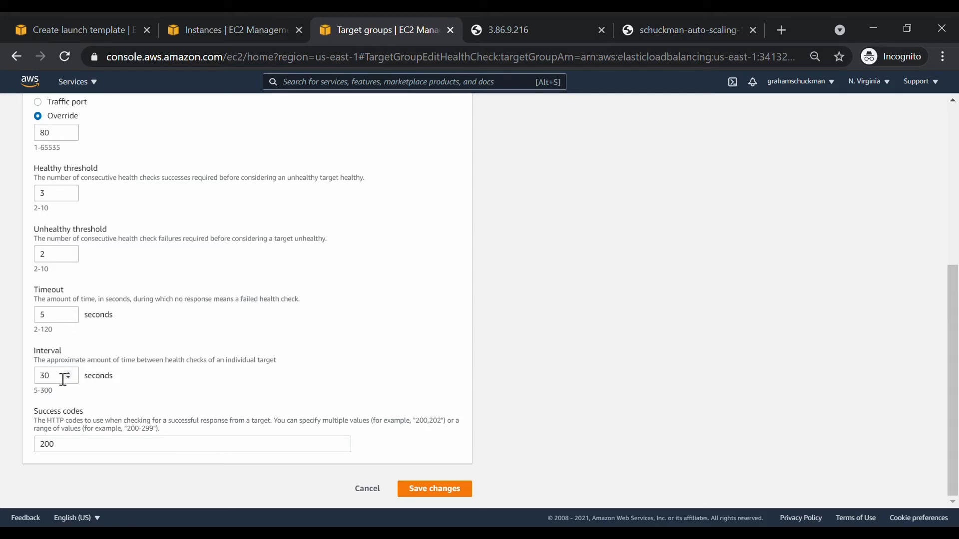
Set the health check interval to 10 seconds, save the changes and review the target group's details.
left_click_drag(64, 377, 10, 374)
type("10")
left_click(198, 327)
scroll(150, 360, "up", 1)
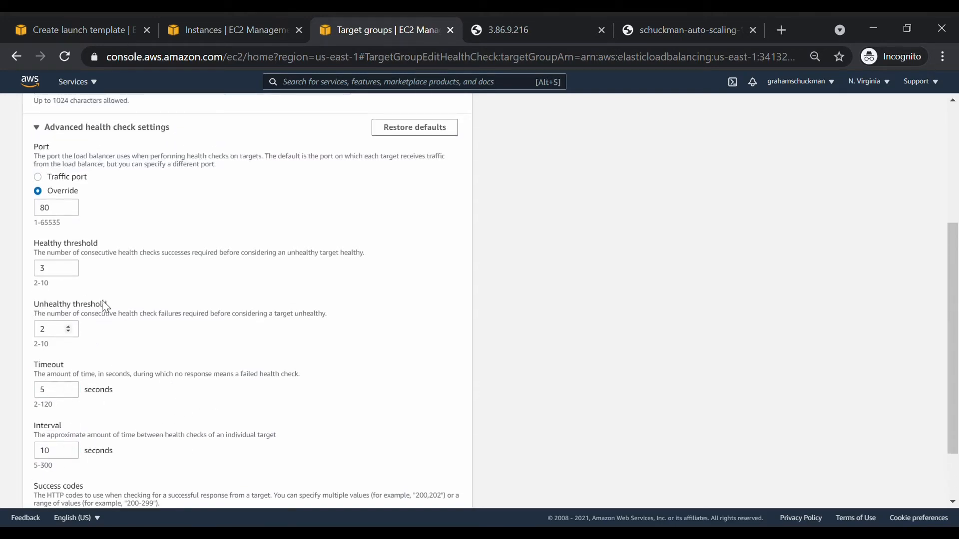
scroll(140, 265, "down", 1)
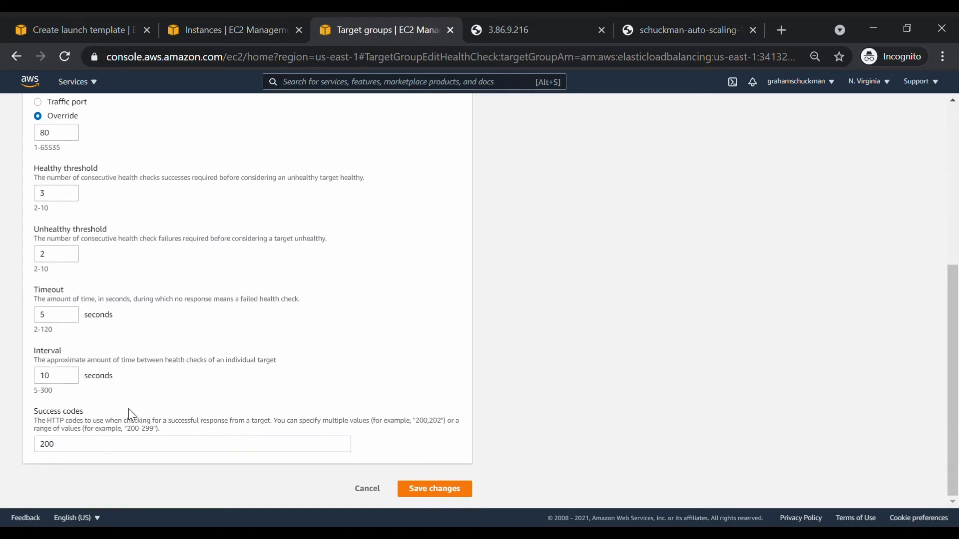
left_click(445, 494)
scroll(478, 314, "down", 5)
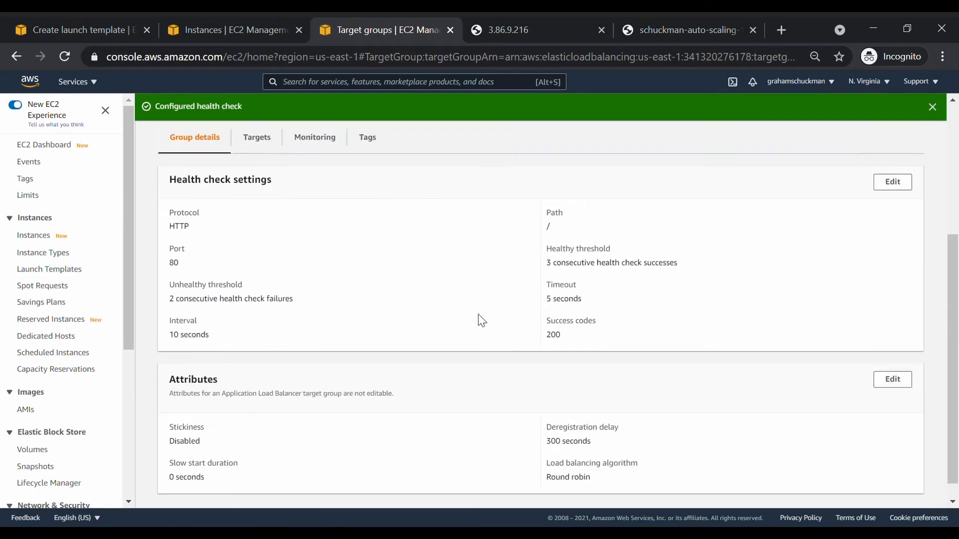
scroll(454, 395, "up", 5)
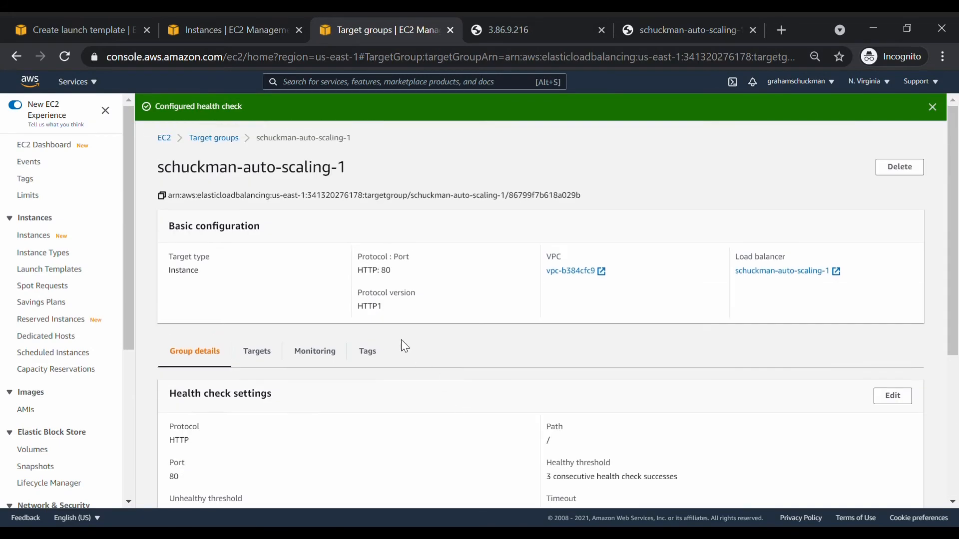
Examine the target group's registered targets and its monitoring graphs for healthy and unhealthy hosts.
left_click(270, 358)
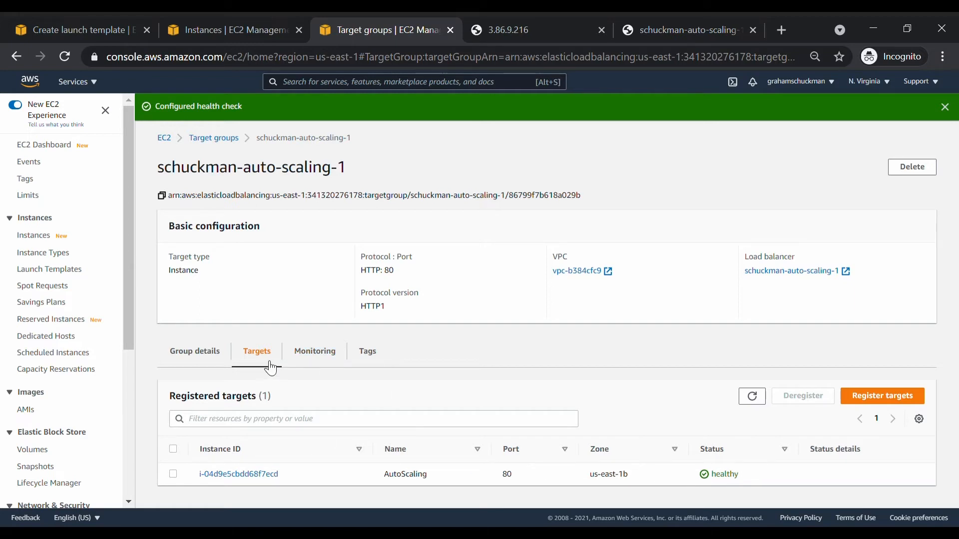
left_click(330, 355)
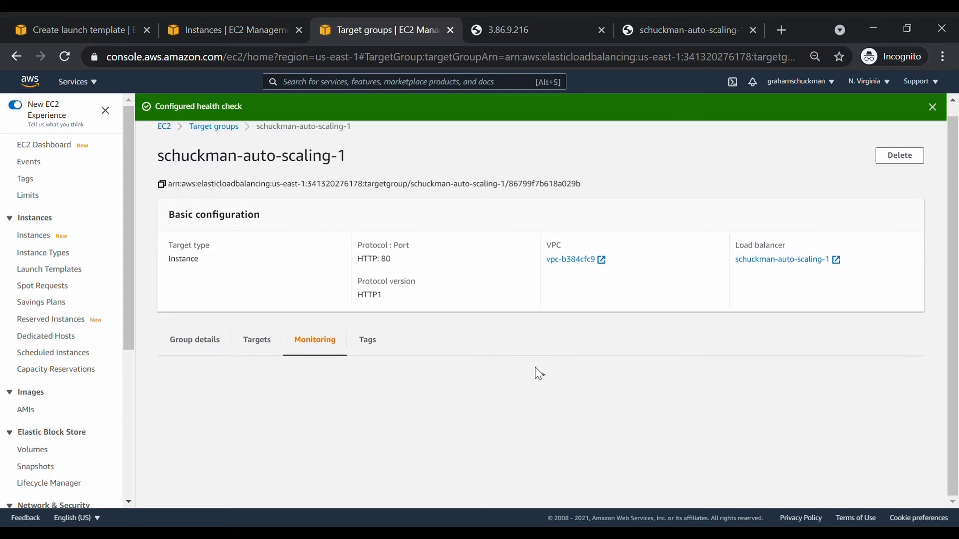
scroll(542, 339, "down", 2)
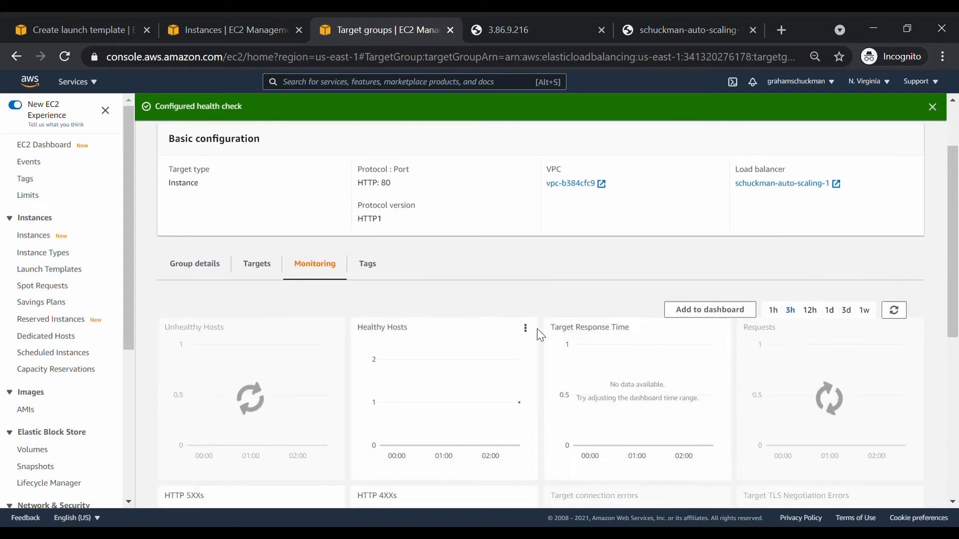
scroll(537, 328, "down", 3)
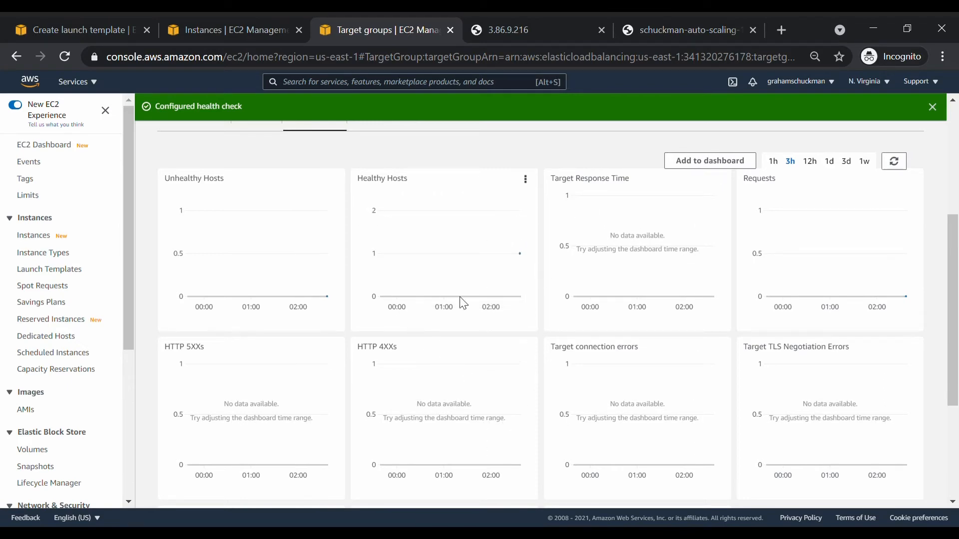
scroll(539, 287, "down", 3)
scroll(535, 286, "up", 5)
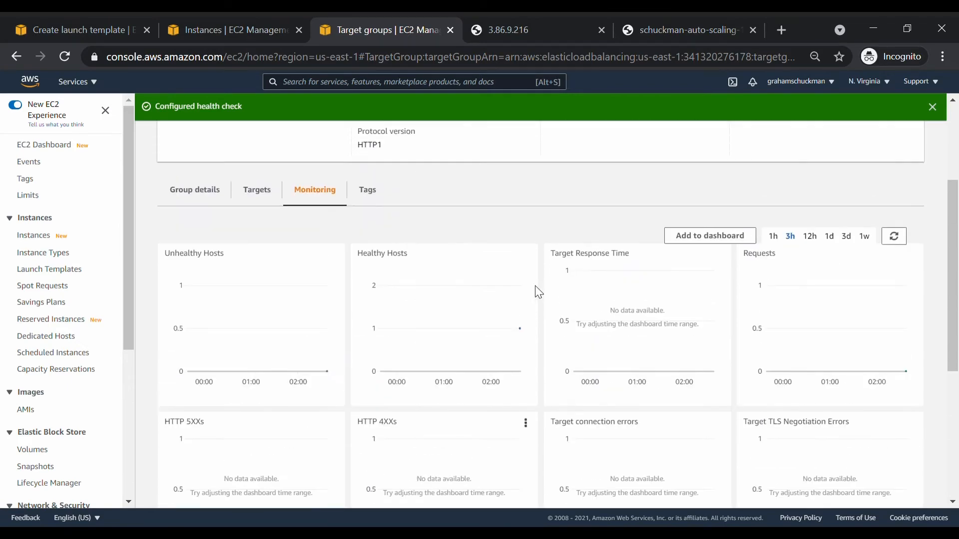
scroll(535, 286, "down", 5)
scroll(535, 287, "up", 8)
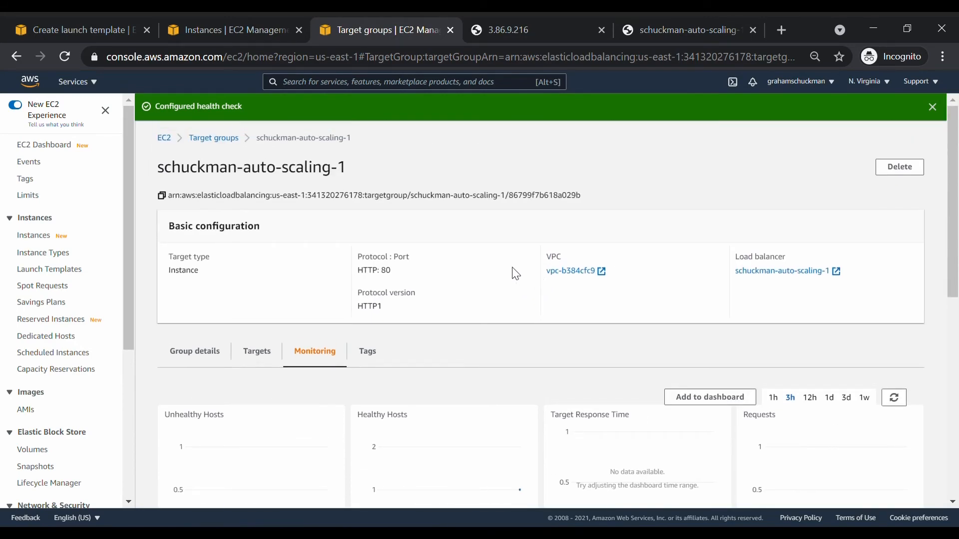
Select the AutoScaling instance in the instances list and connect to it through EC2 Instance Connect as ec2-user.
left_click(229, 28)
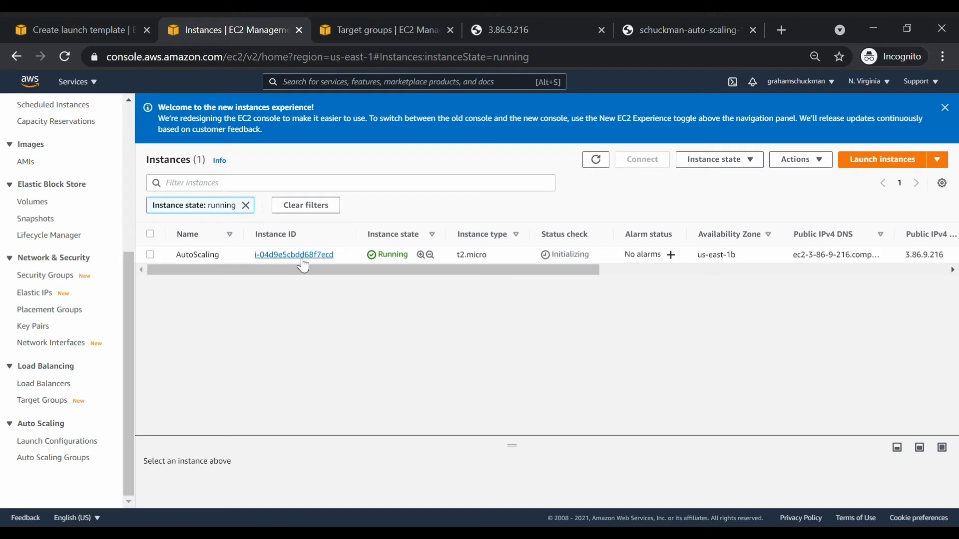
left_click(149, 255)
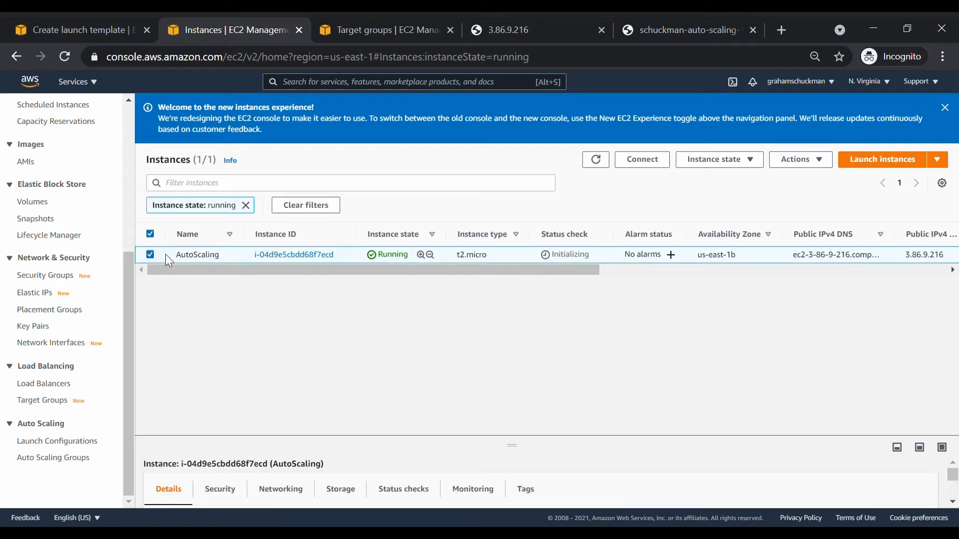
left_click(647, 160)
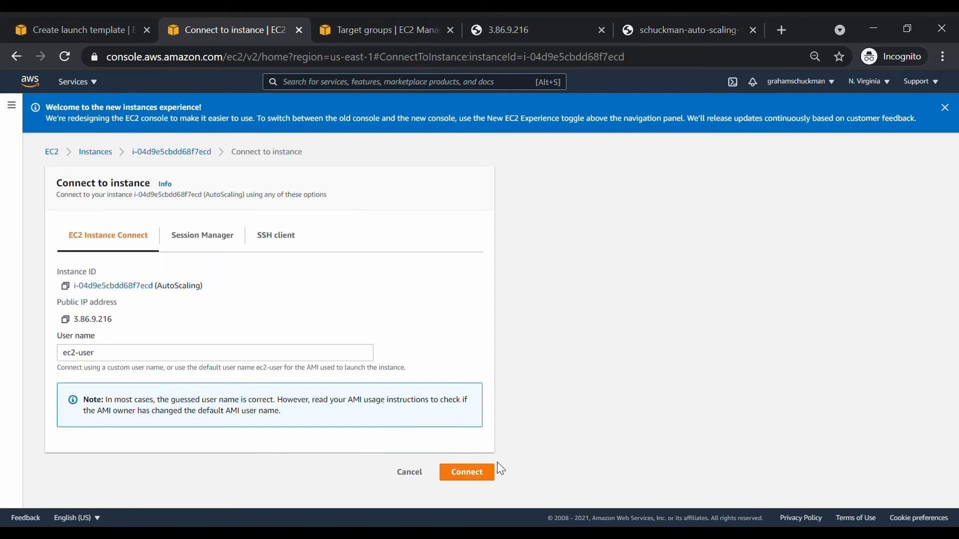
left_click(472, 472)
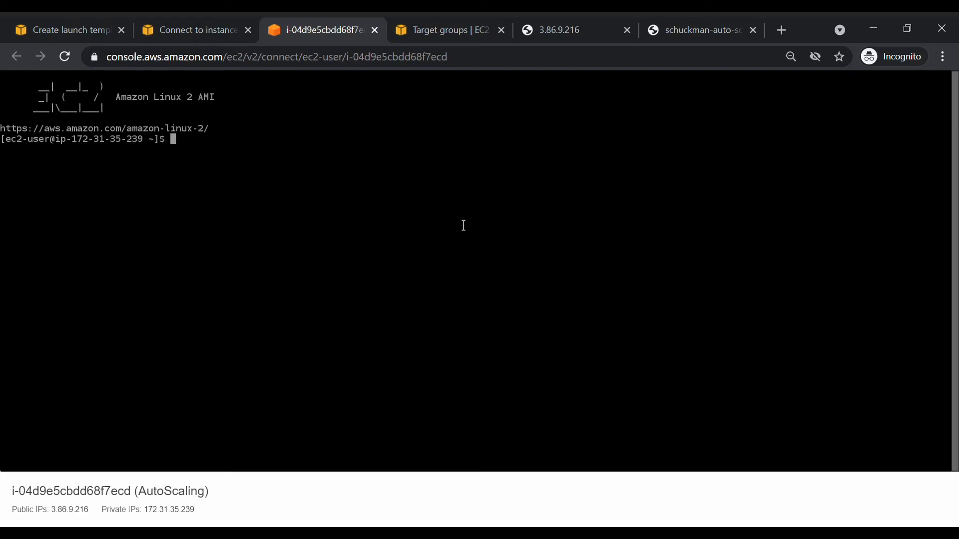
Run the endless loop "while true ; do echo ; done" in the instance's terminal, then close the terminal tab.
type("while true ; do echo ; done")
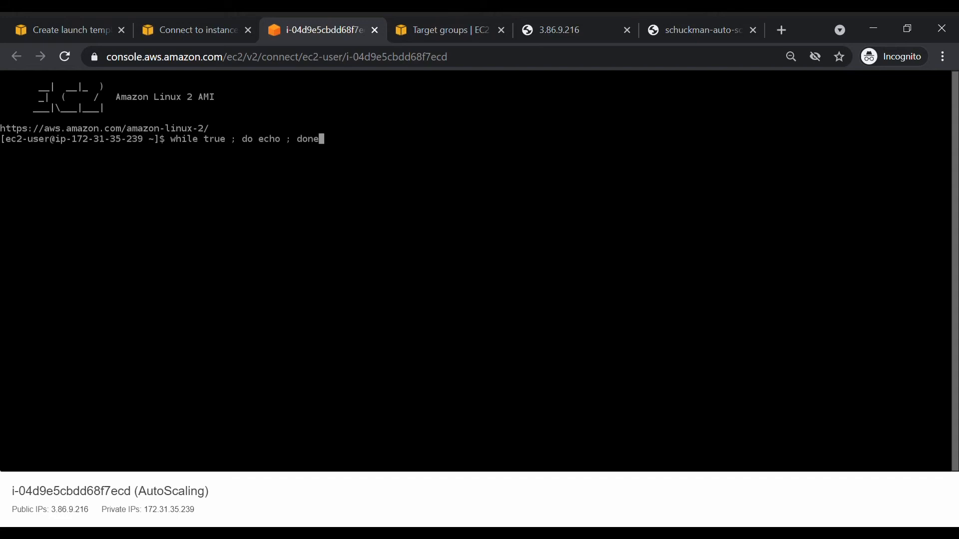
key("Return")
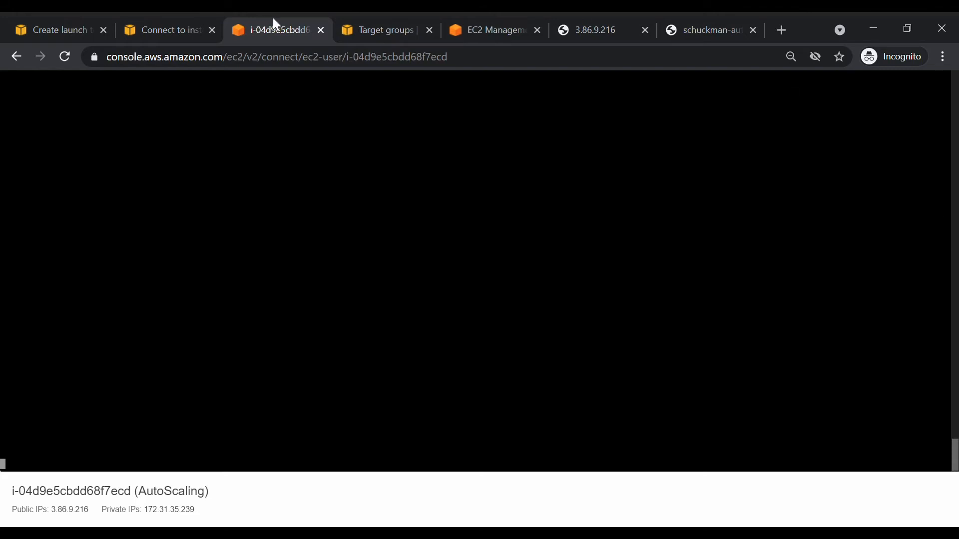
left_click(321, 30)
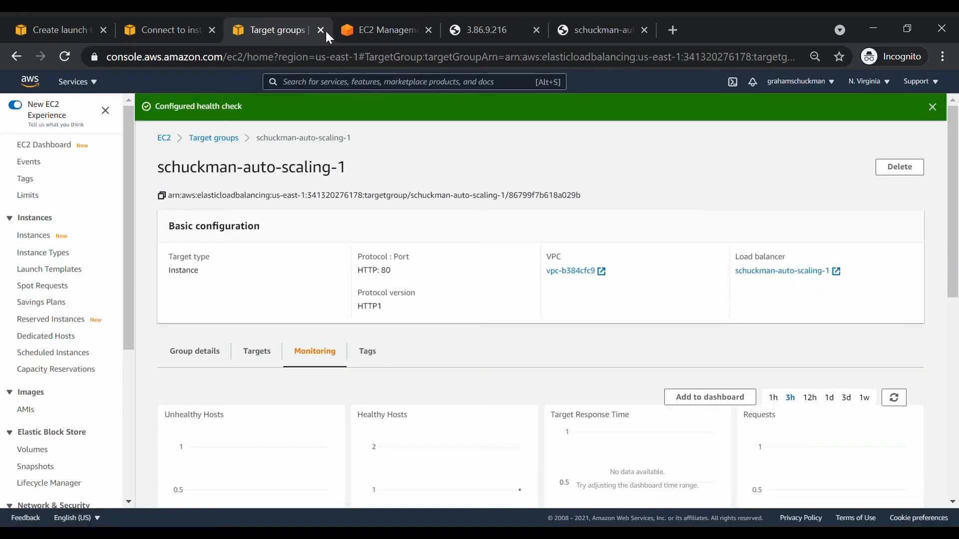
Examine the Auto Scaling group's activity history, reading the causes of the two most recent instance launches.
left_click(391, 24)
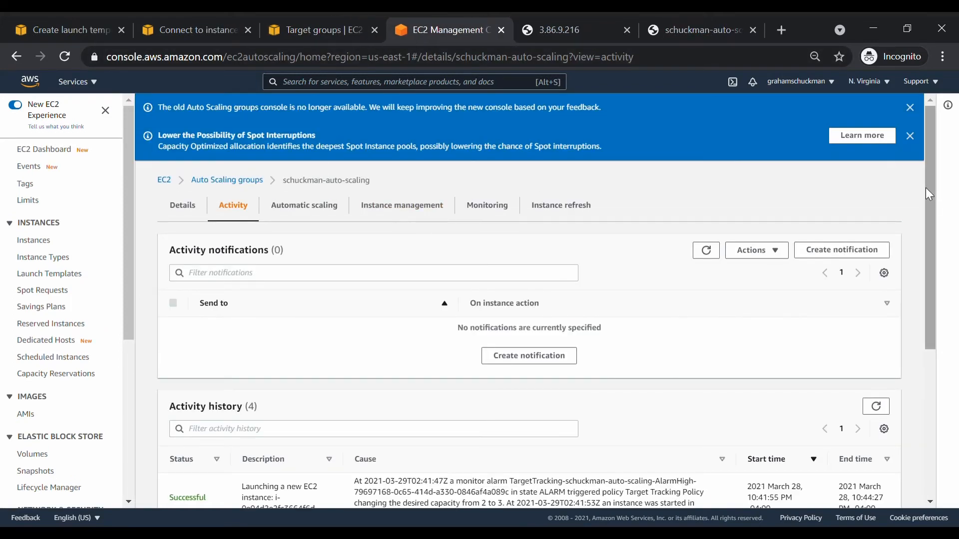
left_click_drag(925, 187, 945, 307)
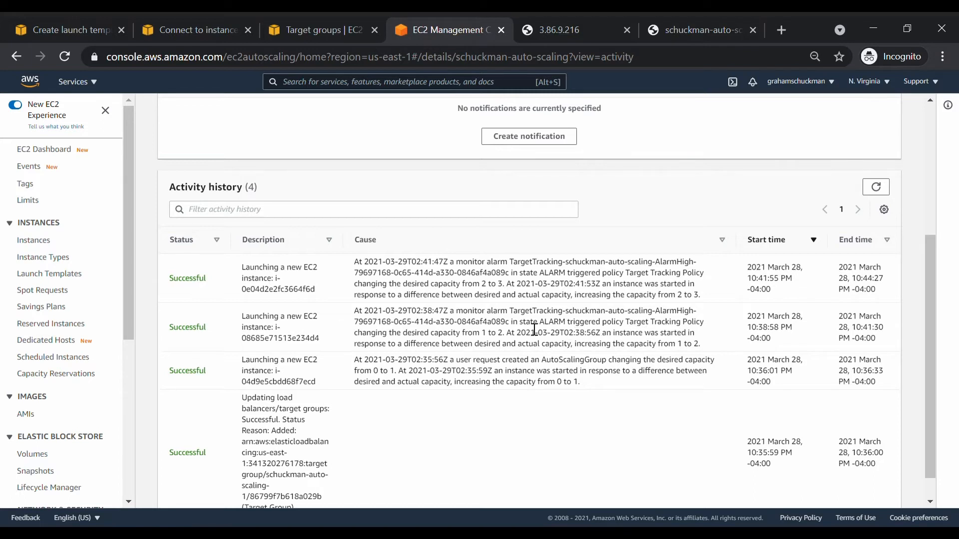
double_click(551, 327)
left_click(574, 330)
left_click_drag(405, 340, 512, 341)
left_click(513, 340)
left_click_drag(355, 262, 706, 302)
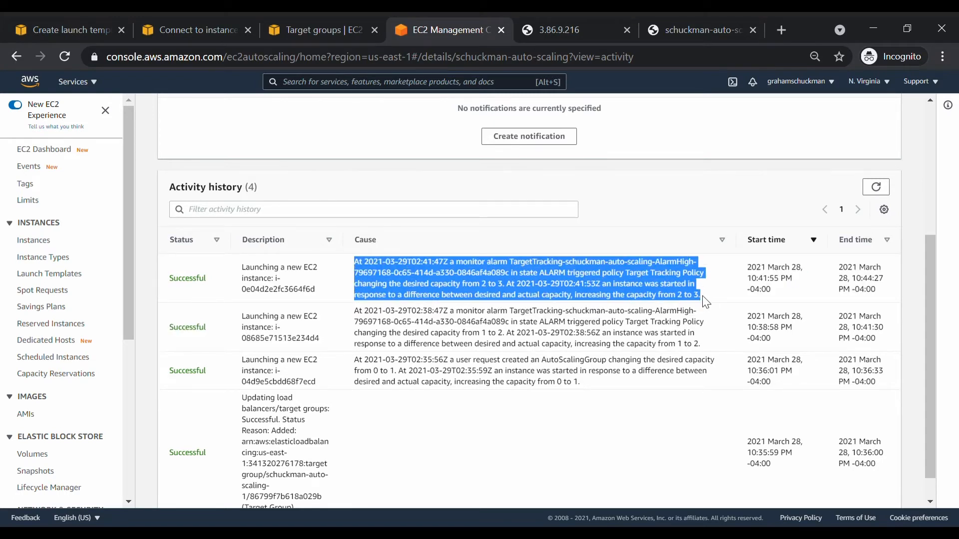
left_click(705, 302)
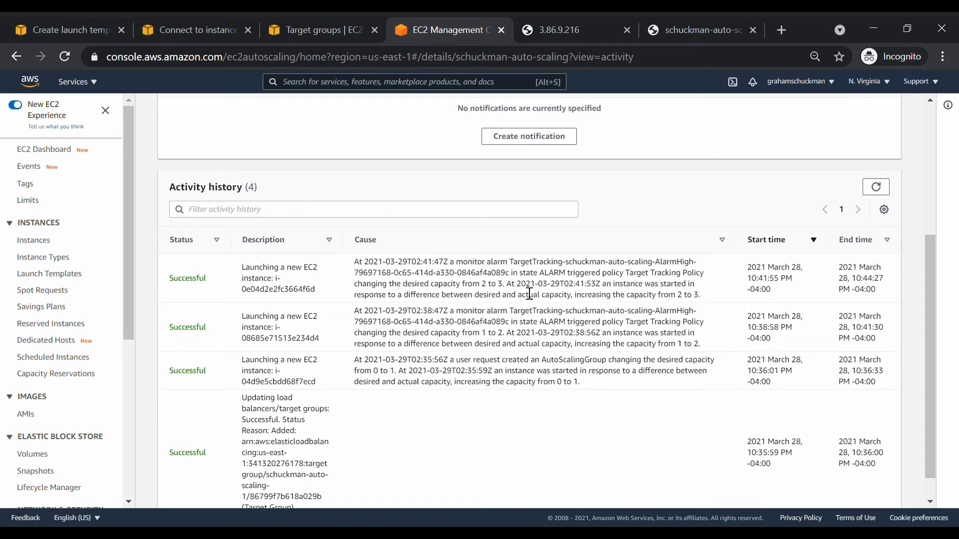
Examine the three running instances in the instances list, comparing their status checks, availability zones and launch times.
left_click(340, 28)
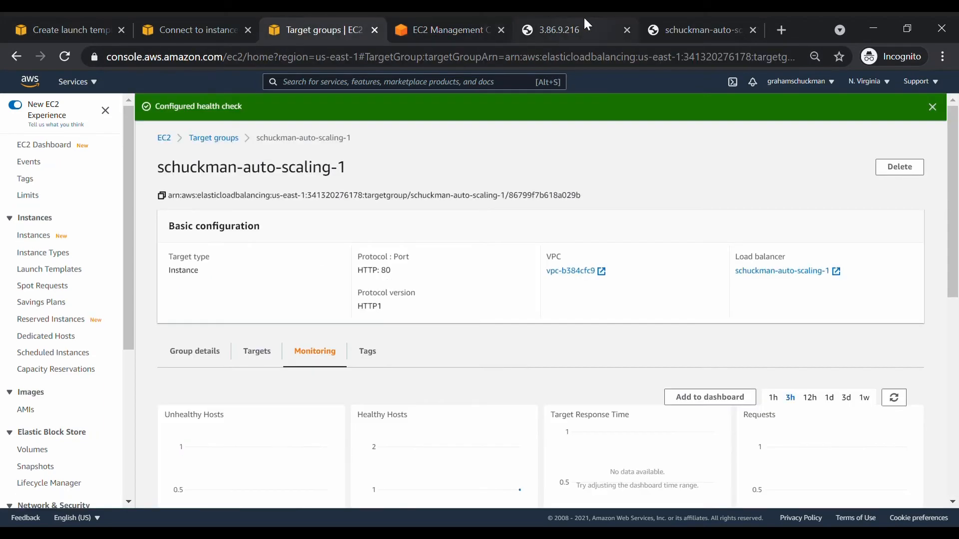
left_click(80, 25)
left_click(172, 23)
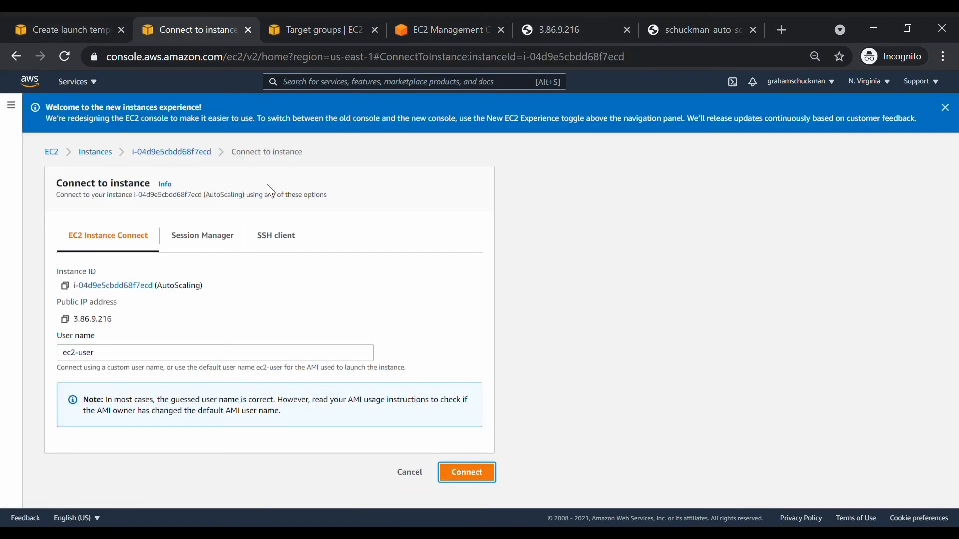
left_click(107, 156)
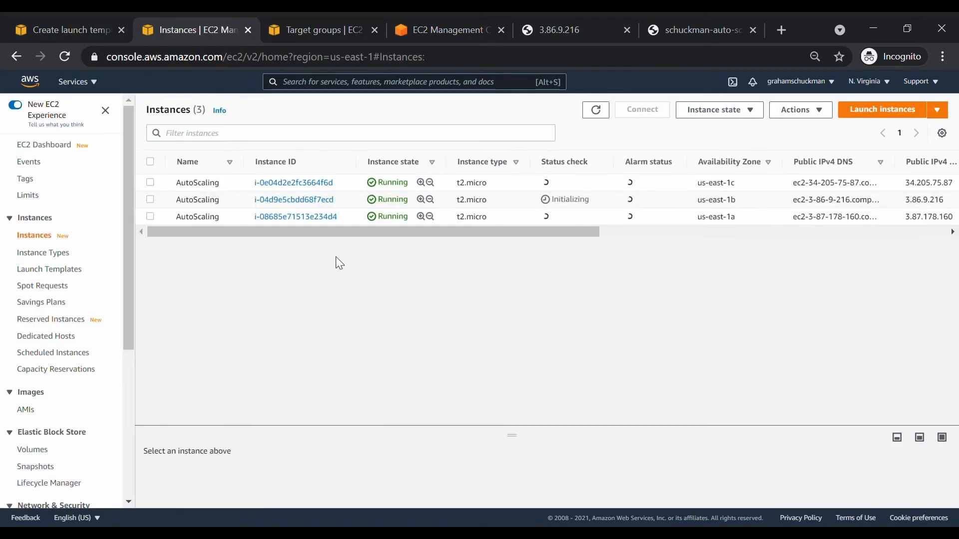
left_click_drag(437, 231, 568, 220)
left_click_drag(512, 200, 570, 202)
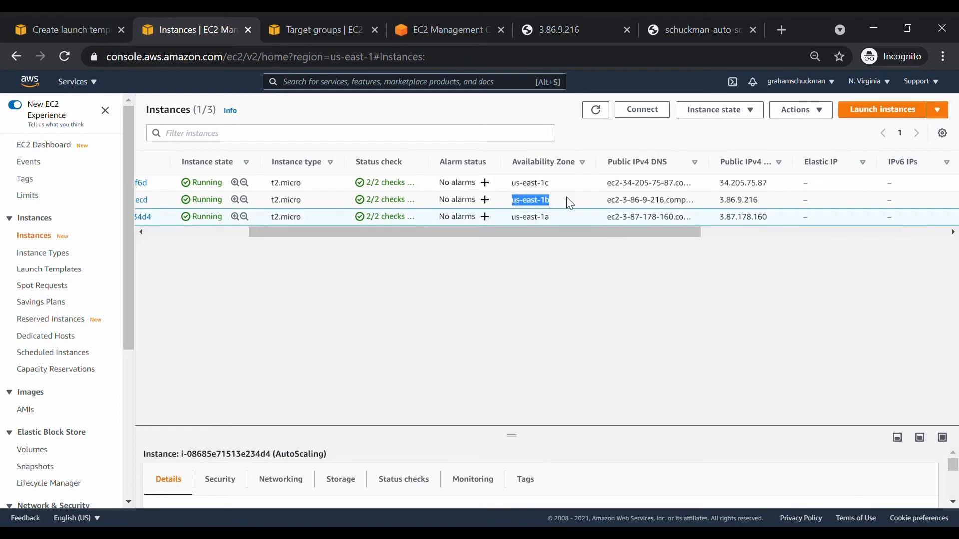
left_click_drag(508, 183, 570, 186)
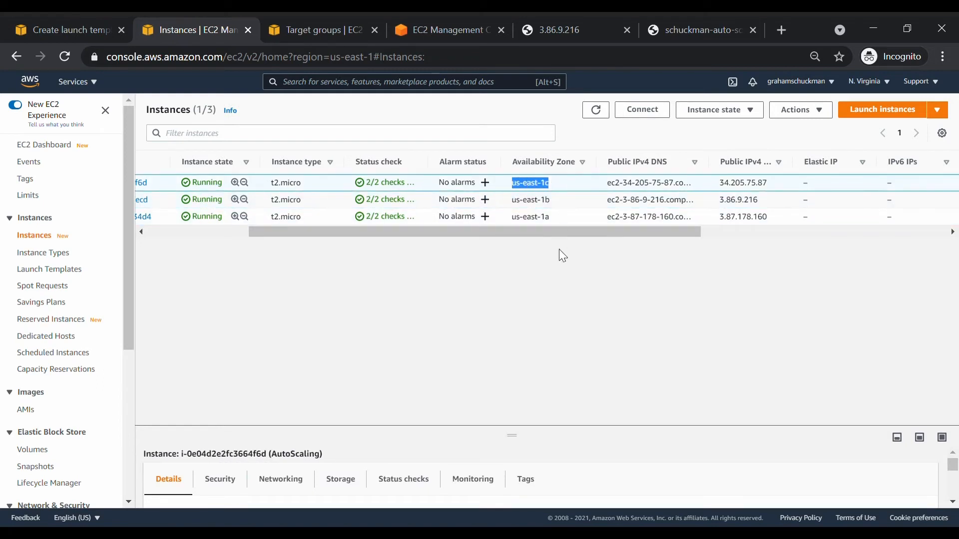
left_click_drag(573, 232, 893, 220)
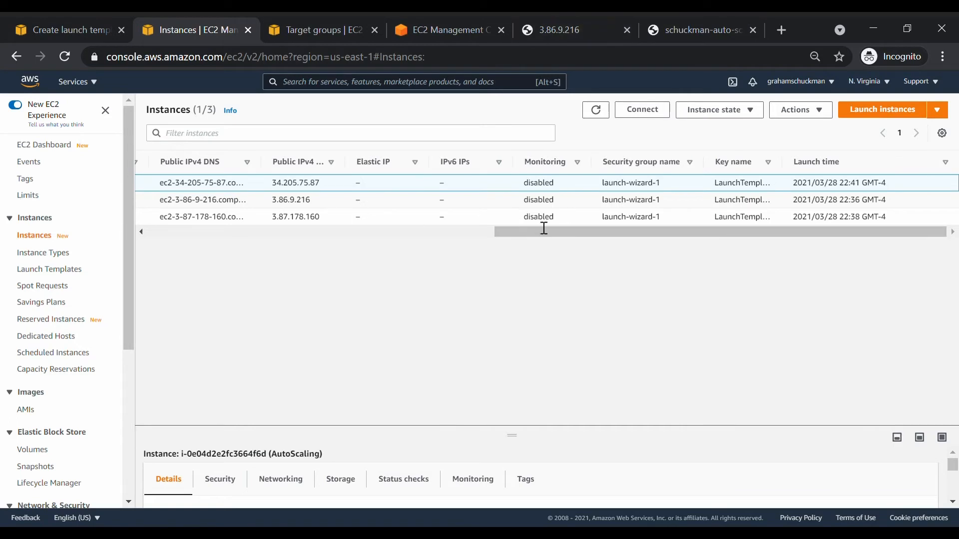
Copy the us-east-1a instance's public IPv4 address, open it in a new browser tab, and compare it with the load balancer's page.
left_click_drag(544, 231, 421, 236)
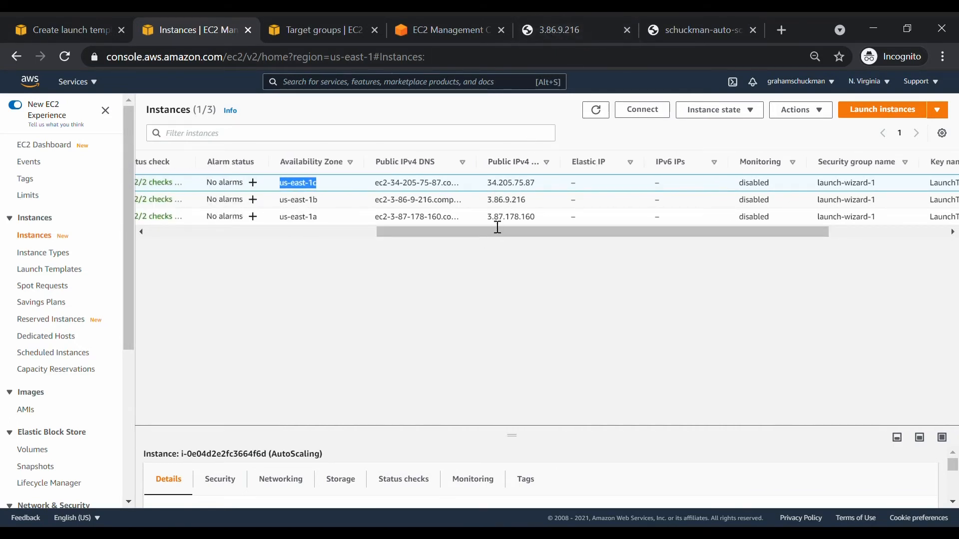
left_click_drag(488, 218, 538, 220)
key("ctrl+c")
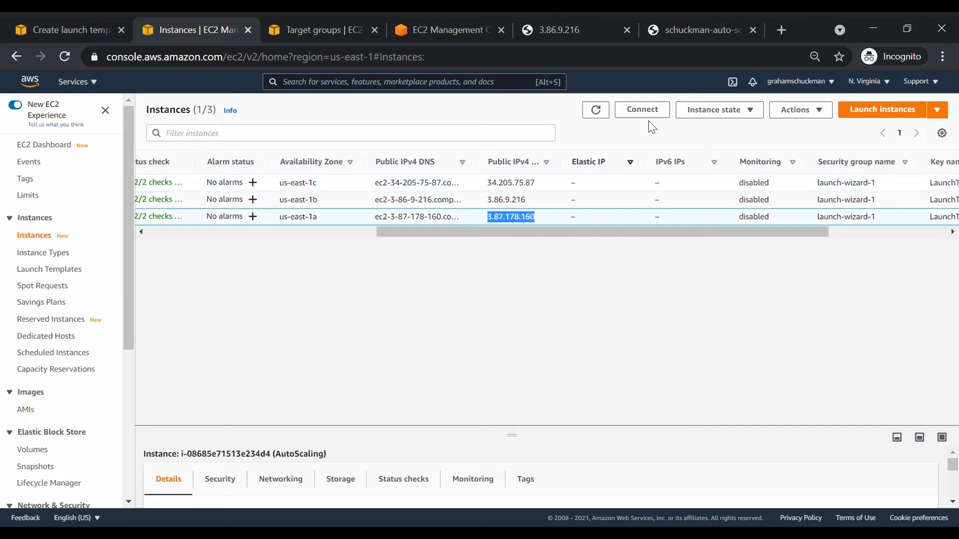
left_click(780, 32)
key("ctrl+v")
key("Return")
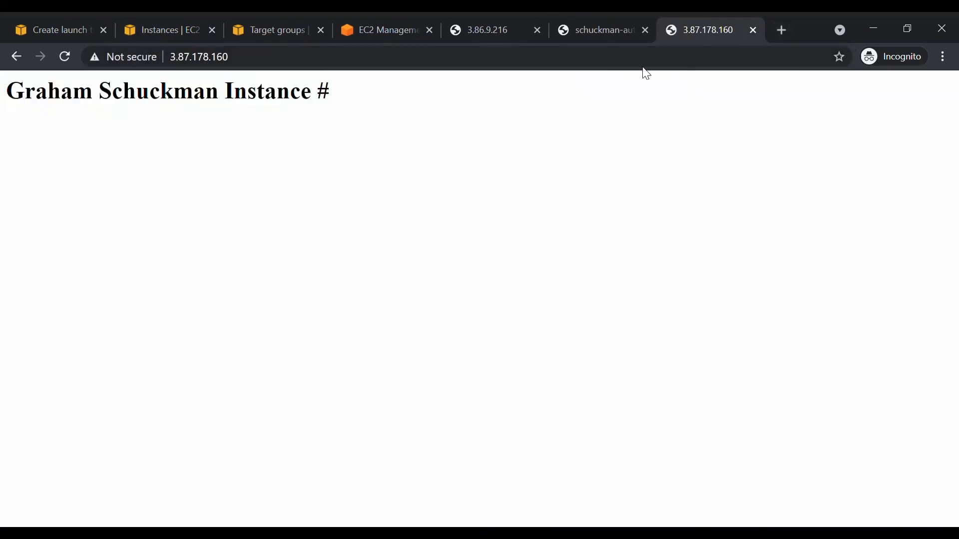
left_click(492, 20)
left_click(616, 20)
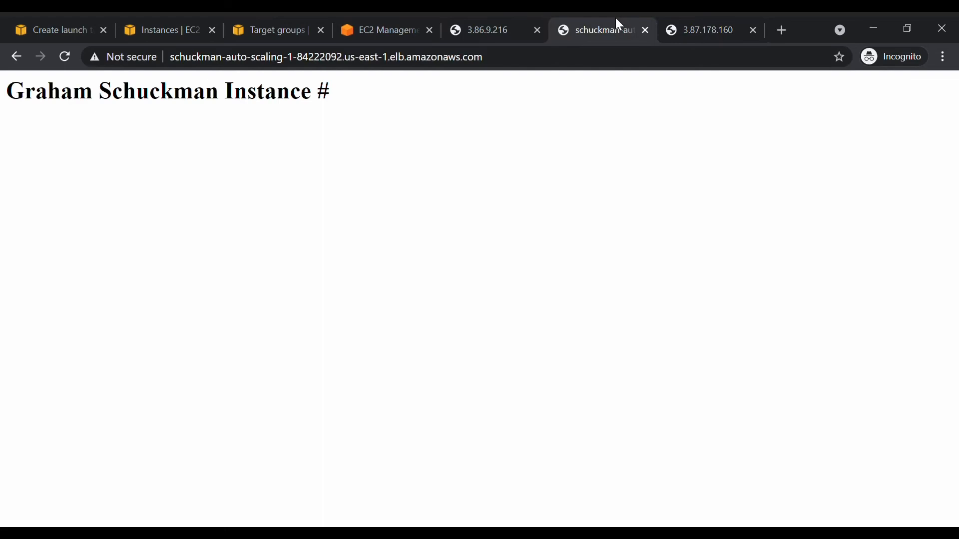
Copy the us-east-1c instance's public IPv4 address from the instances list and open it in a new browser tab.
left_click(428, 25)
left_click(270, 30)
left_click(179, 24)
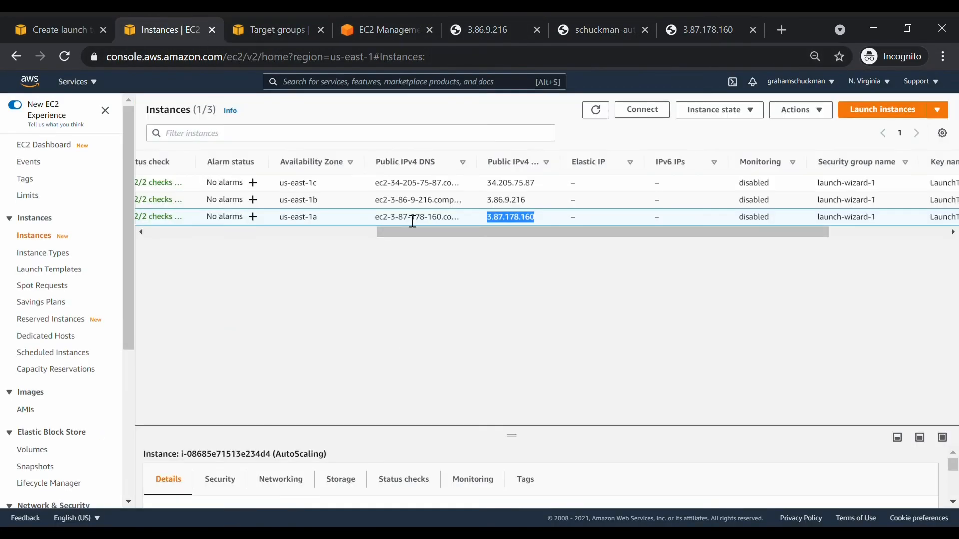
left_click_drag(488, 183, 541, 186)
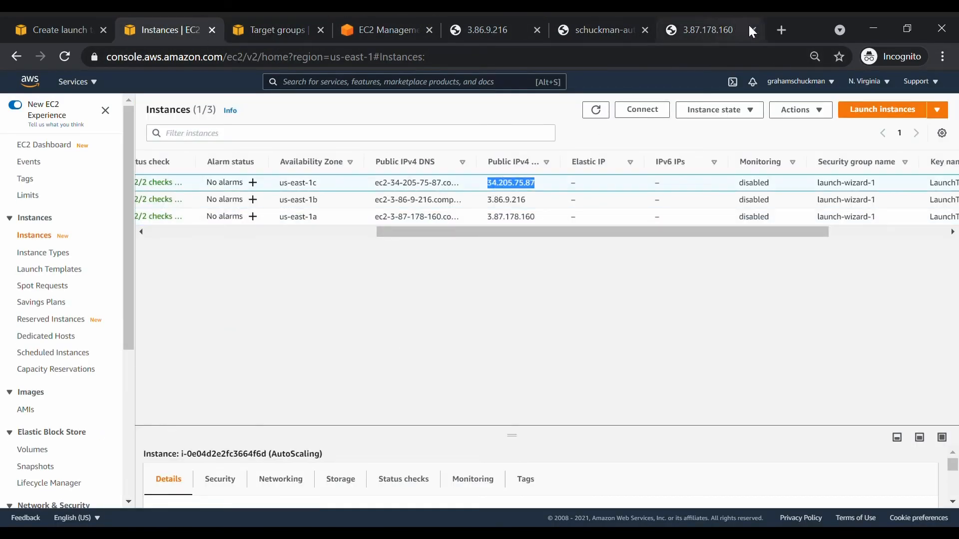
left_click(785, 26)
key("ctrl+v")
key("Return")
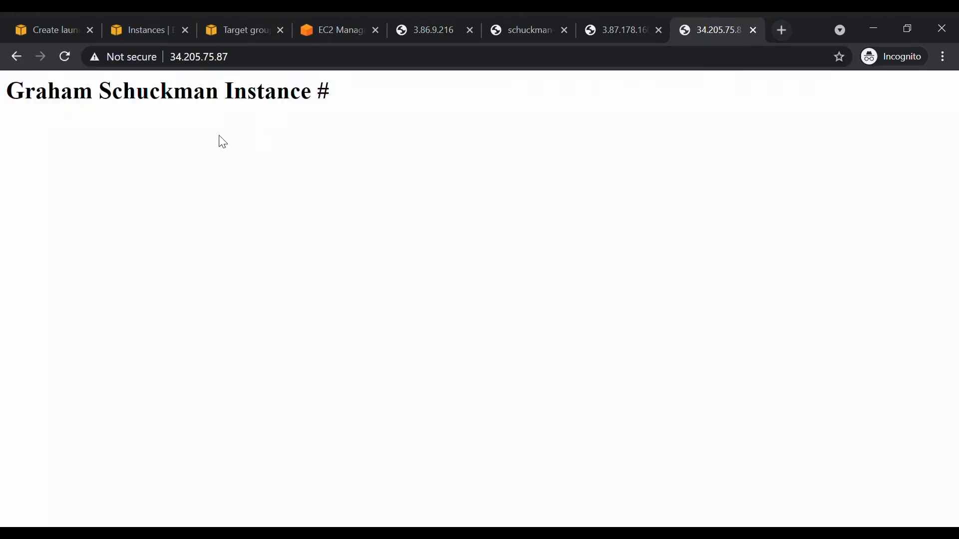
Compare the heading on the load balancer's page with the headings on the individual instance pages.
left_click(594, 27)
left_click(550, 25)
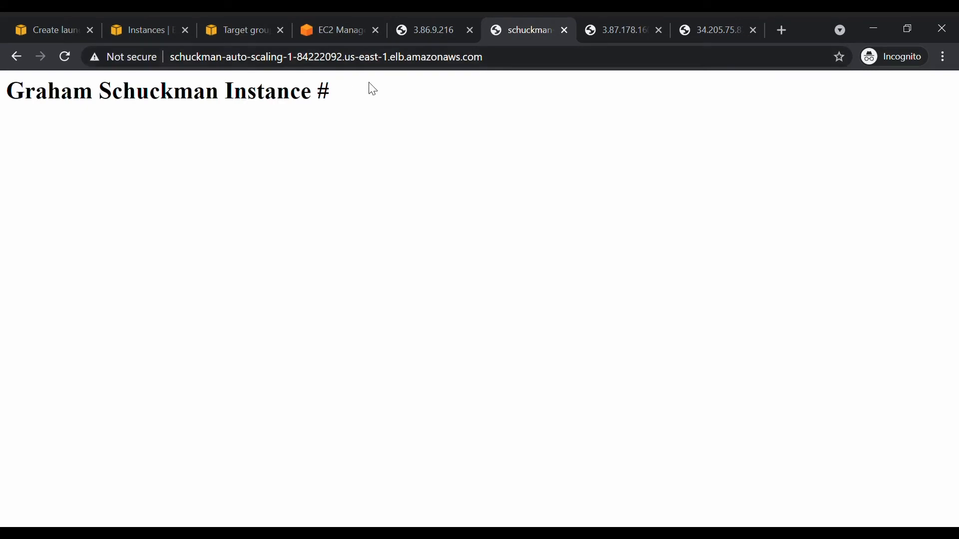
double_click(325, 95)
left_click(336, 98)
left_click(469, 24)
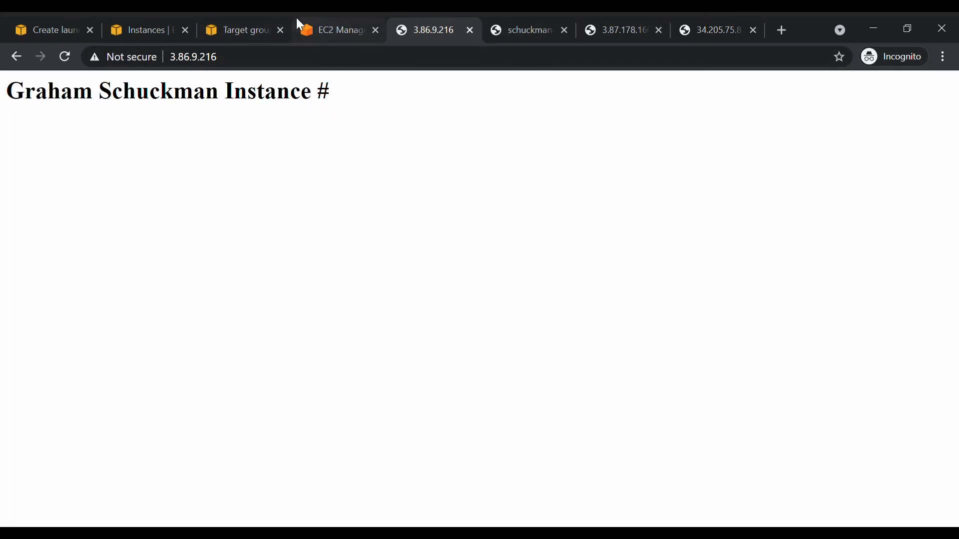
Connect to the us-east-1c instance through EC2 Instance Connect as ec2-user and change to the /var/www/html directory.
left_click(324, 26)
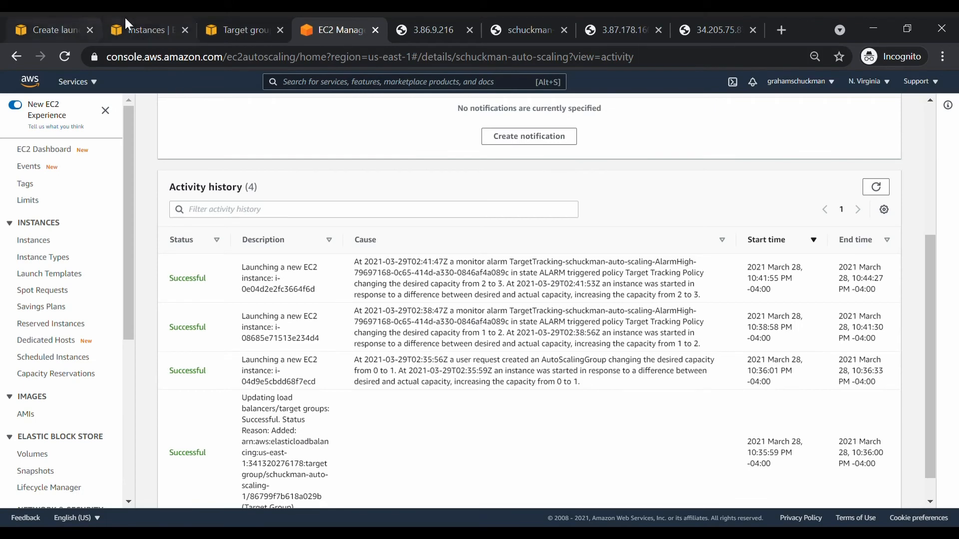
left_click(125, 20)
left_click_drag(442, 232, 192, 226)
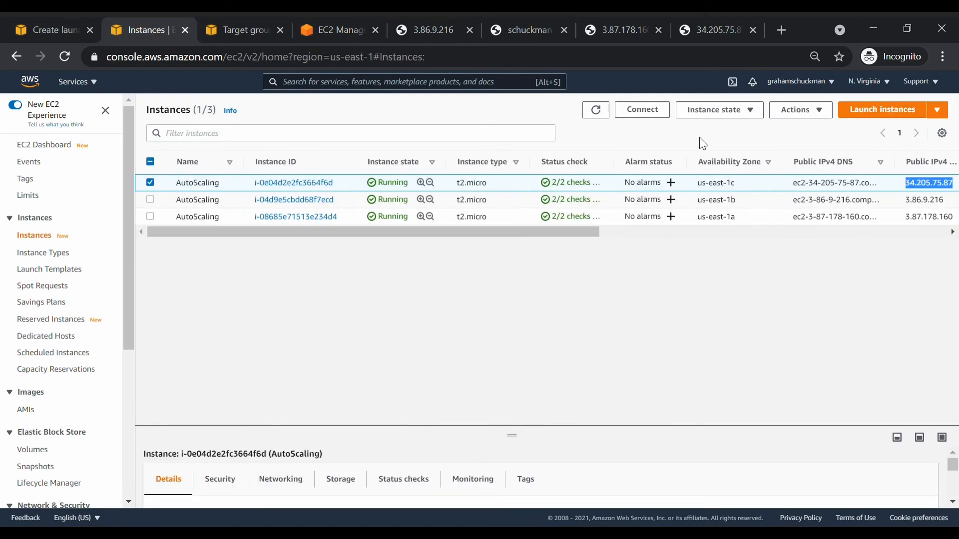
left_click(640, 112)
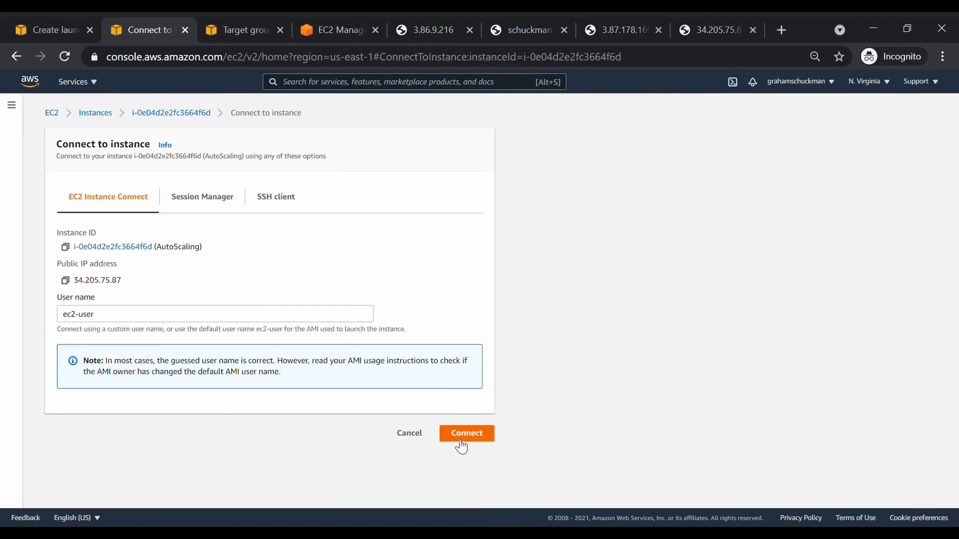
left_click(464, 439)
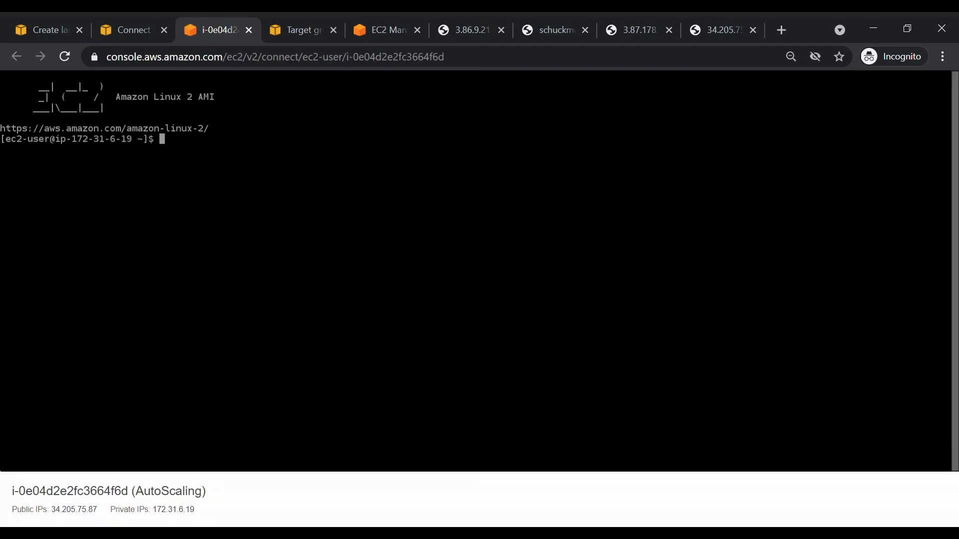
type("cd /var/www/html")
key("Return")
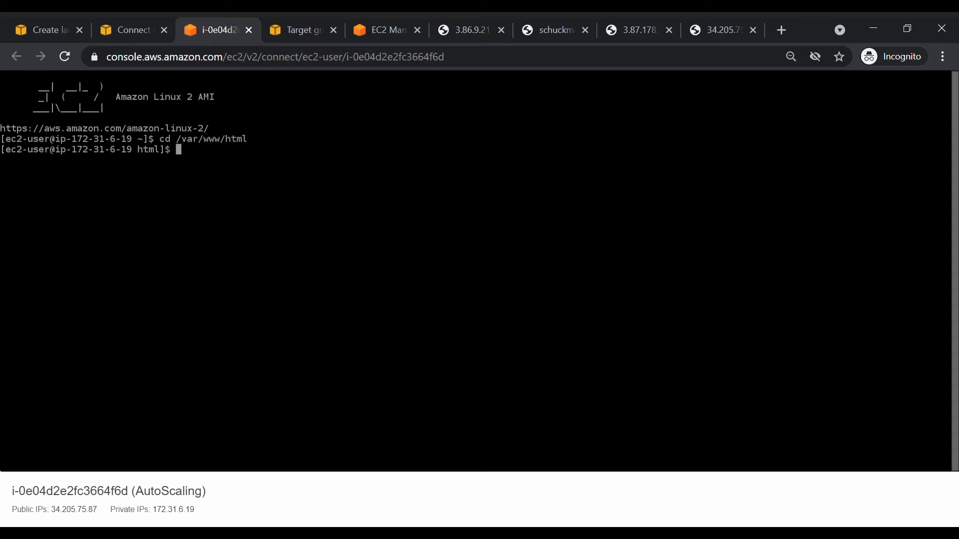
Try to replace the # in the index.html heading with 1 using nano as ec2-user, then exit without saving.
type("nano index.html")
key("Return")
key("Right")
key("Right")
key("Right")
key("Right")
key("Right")
key("Right")
key("Right")
key("Right")
key("Right")
key("Right")
key("Right")
key("Right")
key("Right")
key("Right")
key("Right")
key("Right")
key("Right")
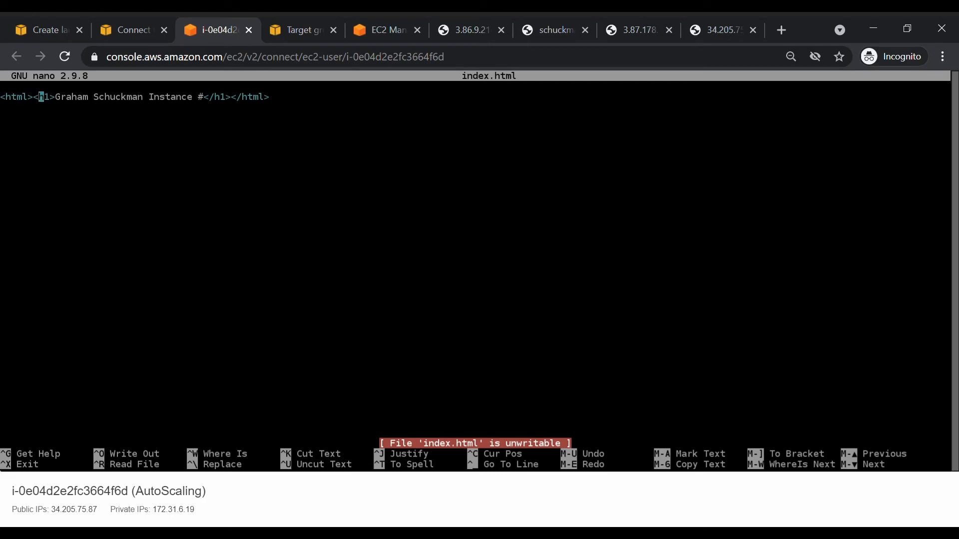
key("Right")
key("Right")
key("Right")
key("Right")
key("Right")
key("Right")
key("Right")
key("Right")
key("Right")
key("Right")
key("Right")
key("Right")
key("Right")
key("Right")
key("Right")
key("Right")
key("Right")
key("Right")
key("Right")
key("Right")
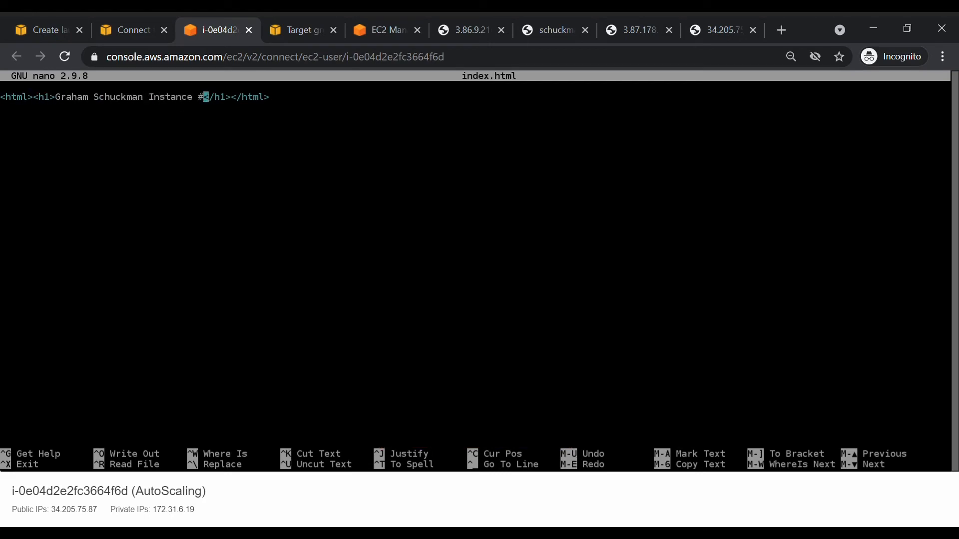
key("BackSpace")
type("1")
key("ctrl+x")
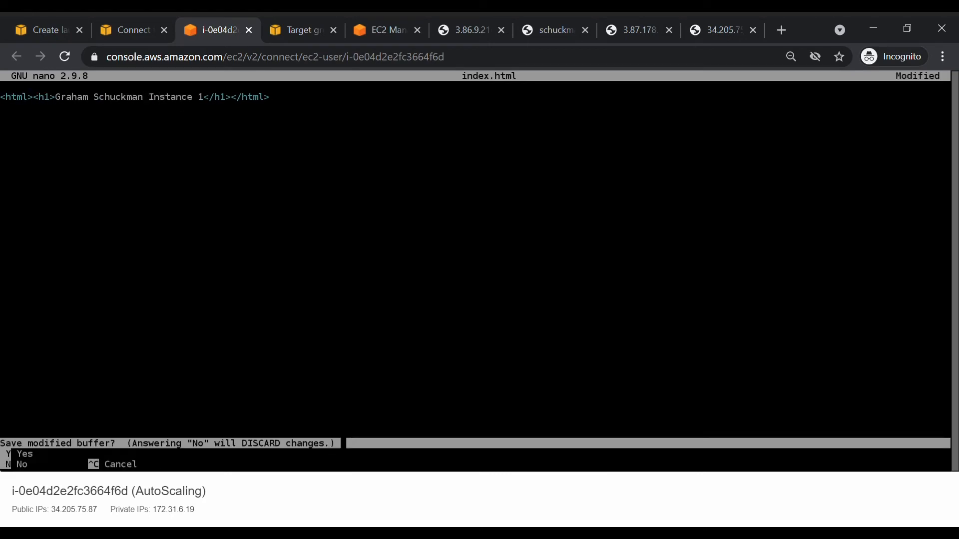
key("y")
key("Return")
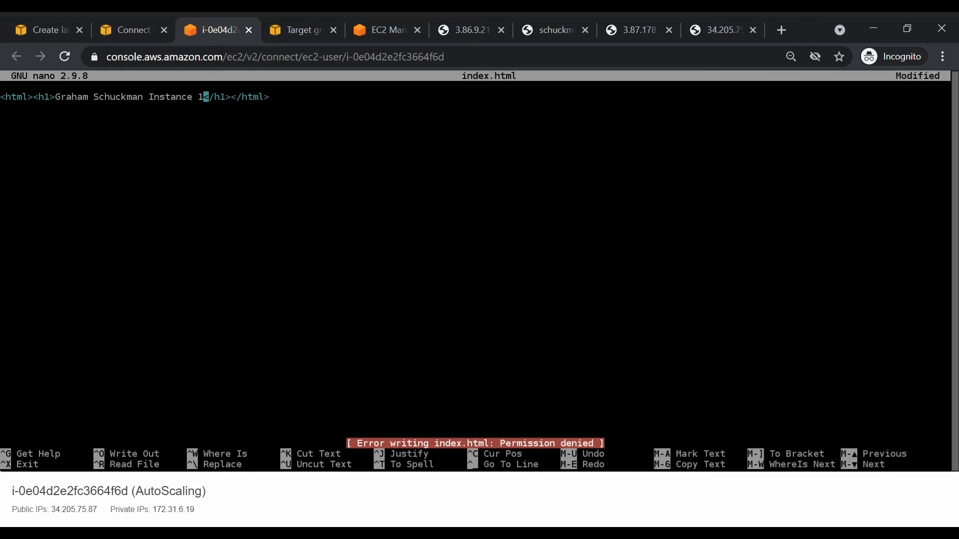
key("ctrl+x")
key("n")
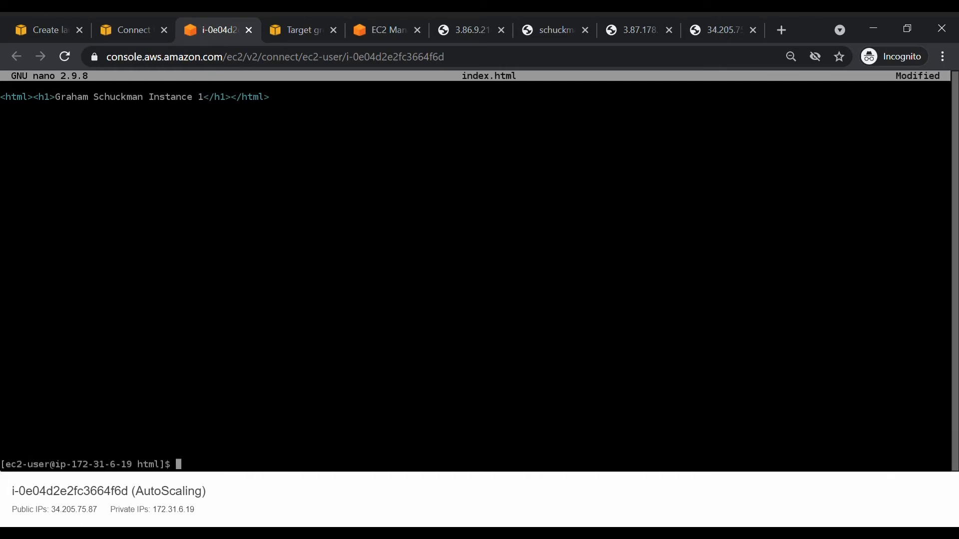
Clear the terminal and switch to the root user with "sudo su".
key("Return")
key("ctrl+l")
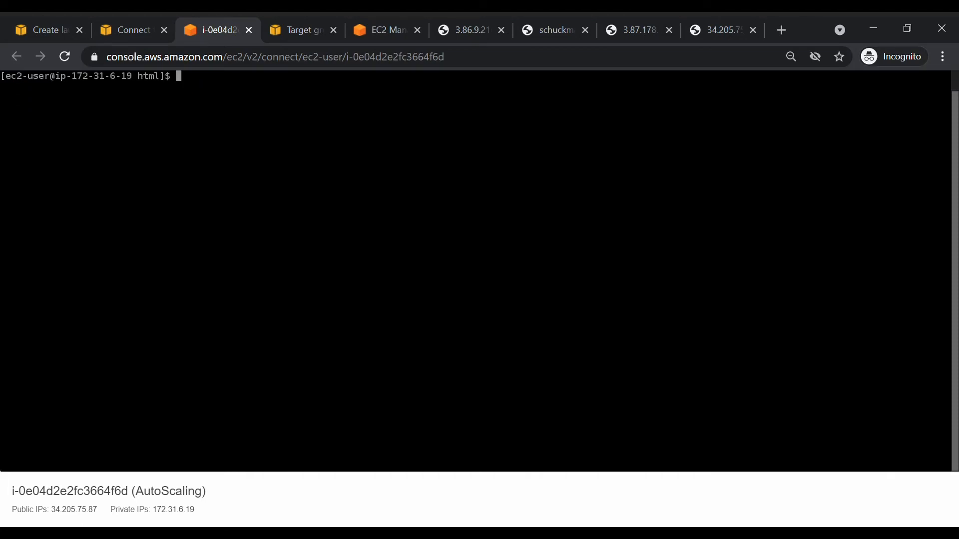
type("sudo su")
key("Return")
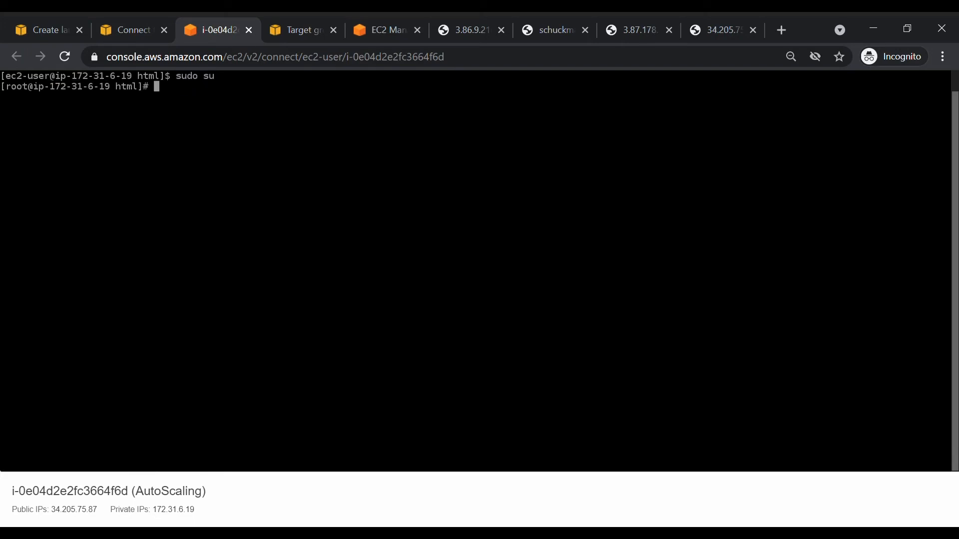
type("cl")
key("BackSpace")
key("BackSpace")
Edit index.html in nano as root, replacing the # at the end of the heading with 1, and save the file.
type("nano index.html")
key("Return")
key("Right")
key("Right")
key("Right")
key("Right")
key("Right")
key("Right")
key("Right")
key("Right")
key("Right")
key("Right")
key("Right")
key("Right")
key("Right")
key("Right")
key("Right")
key("Right")
key("Right")
key("Right")
key("Right")
key("Right")
key("Right")
key("Right")
key("Right")
key("Right")
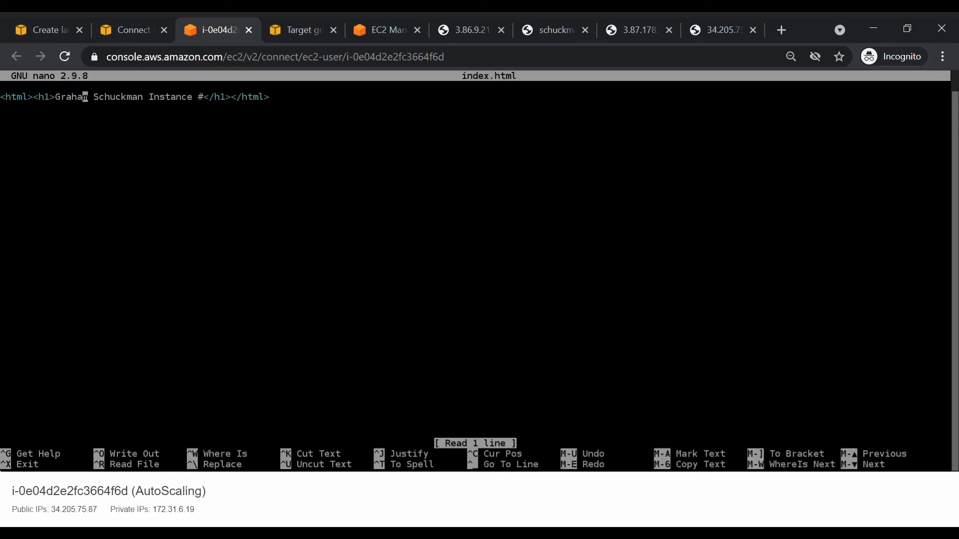
key("BackSpace")
type("1")
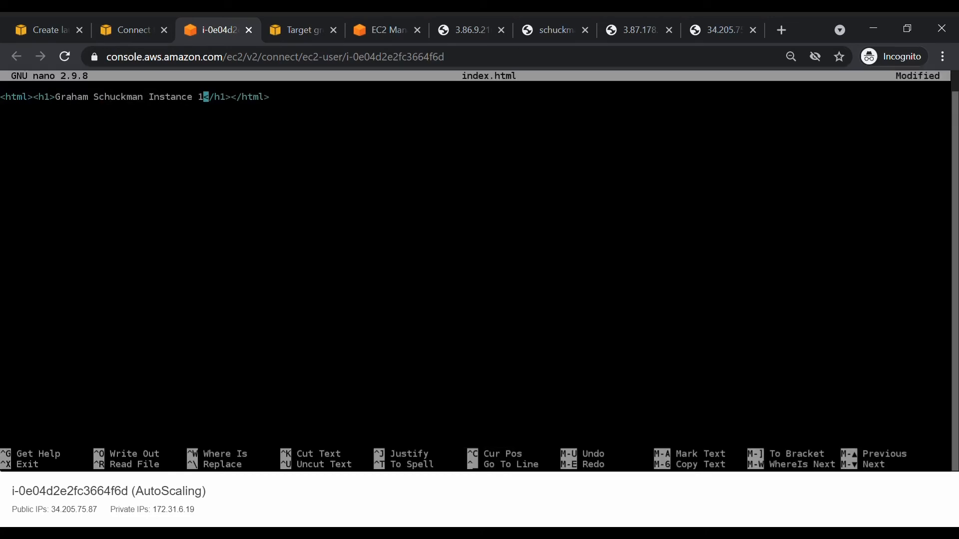
key("ctrl+x")
key("y")
key("Return")
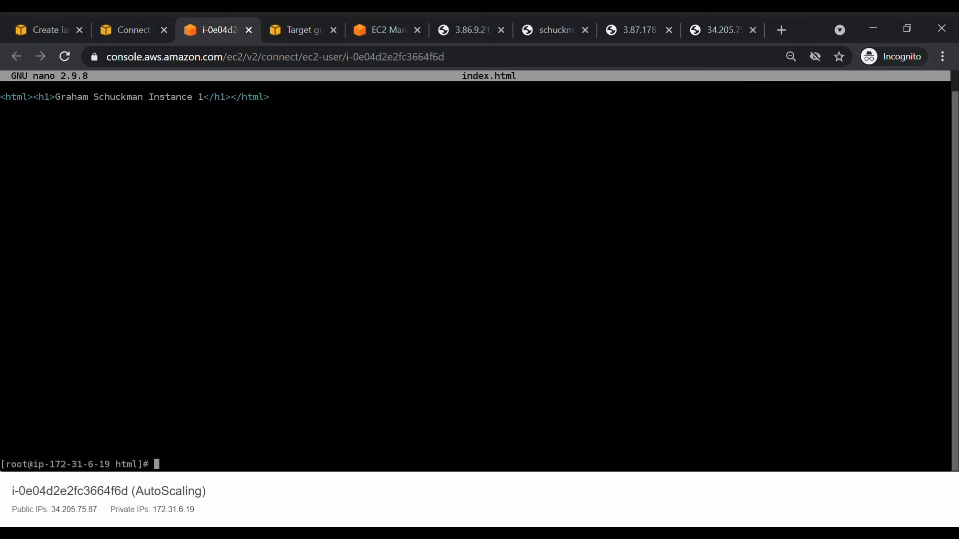
Close the us-east-1c instance's terminal and connect to the us-east-1b instance through EC2 Instance Connect as ec2-user.
left_click(249, 31)
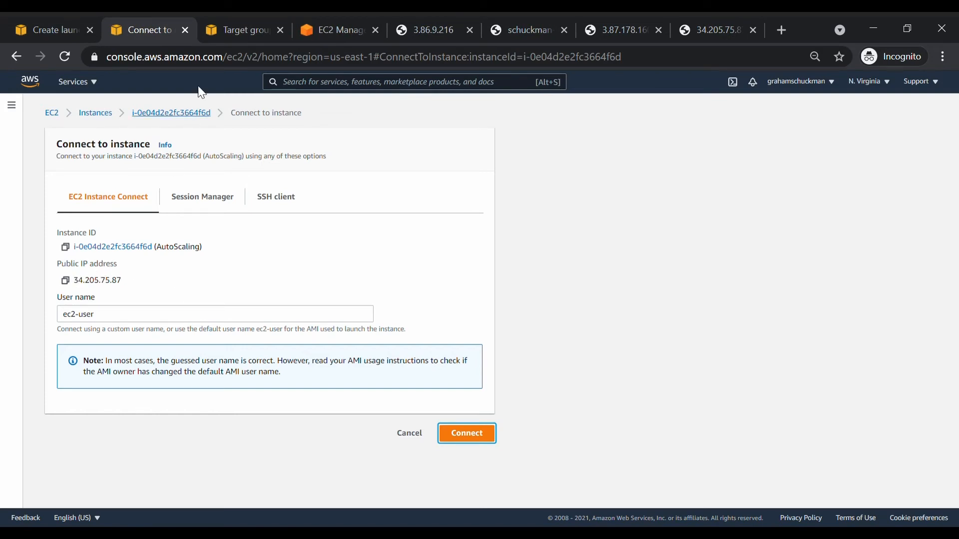
left_click(98, 113)
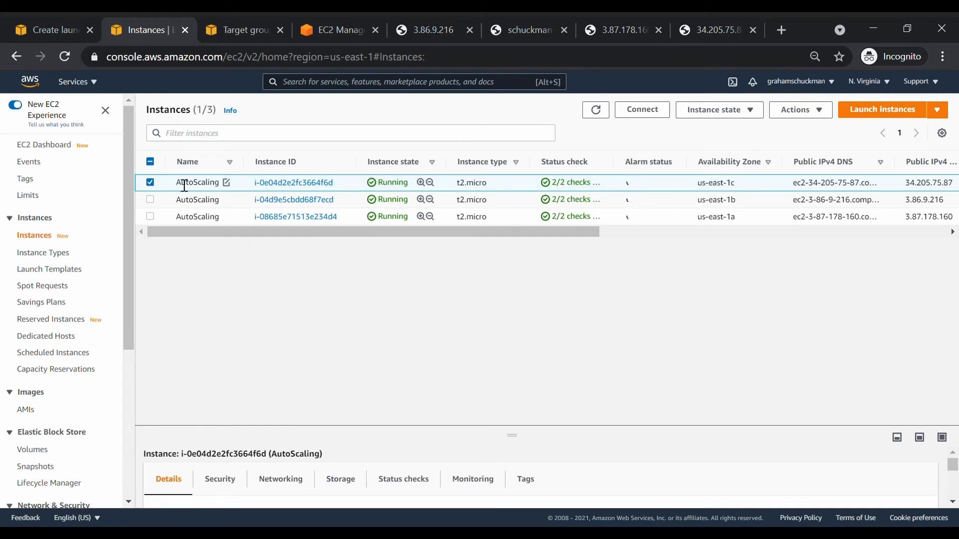
left_click(150, 184)
left_click(151, 200)
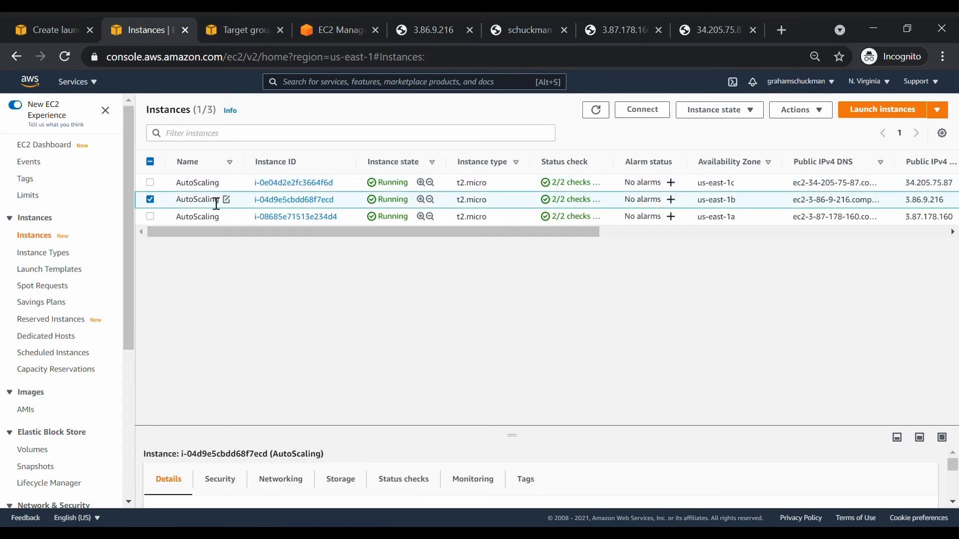
left_click(649, 111)
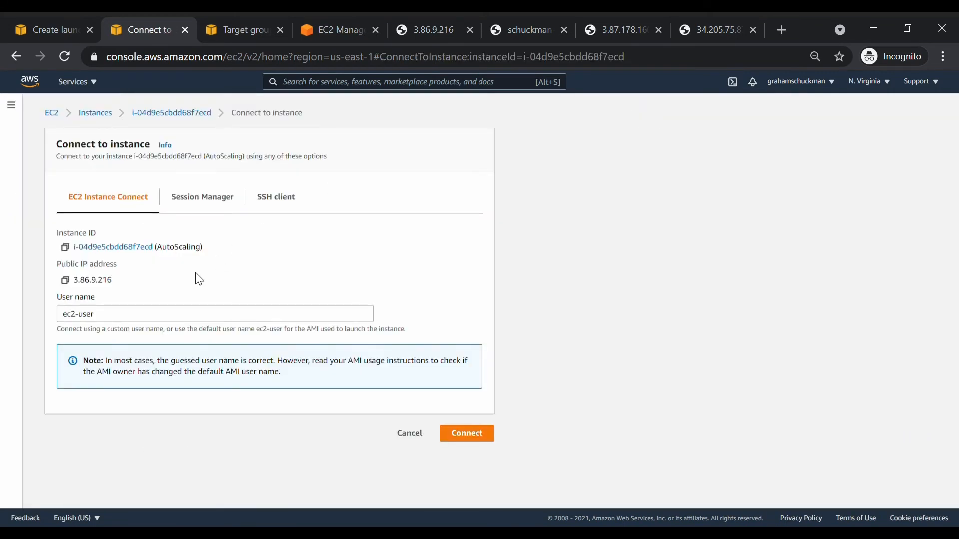
left_click(469, 434)
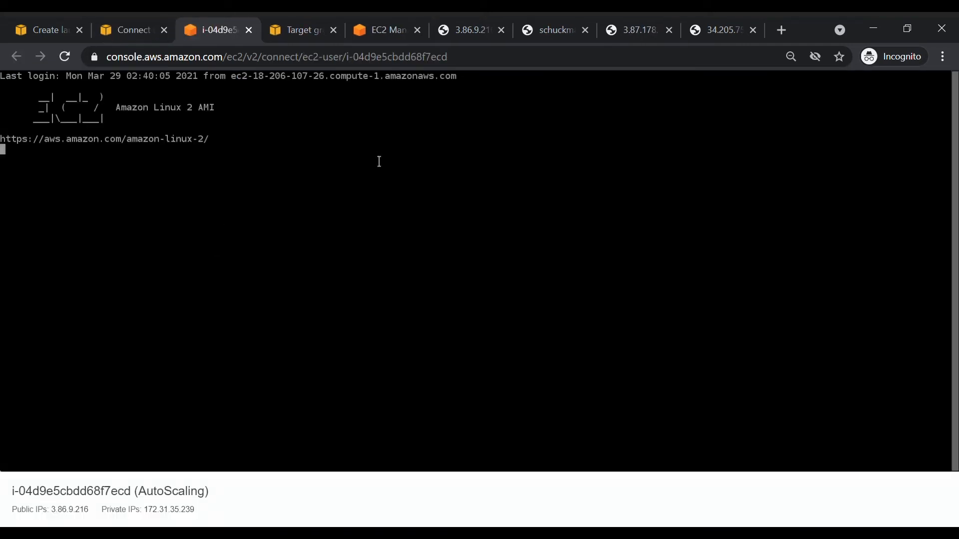
Switch to root with "sudo su" on the us-east-1b instance and change to the /var/www/html directory.
type("sudo su")
key("Return")
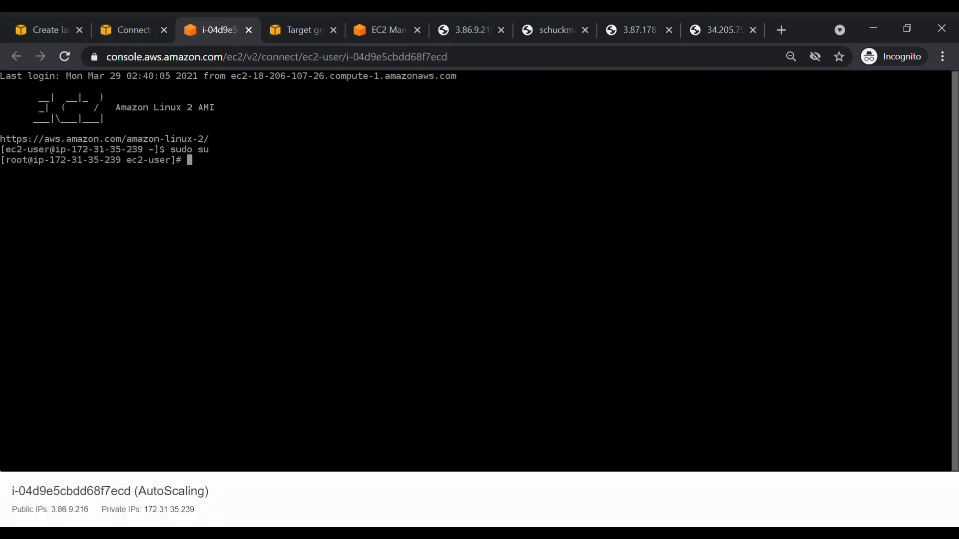
type("cd /var/www/htnml")
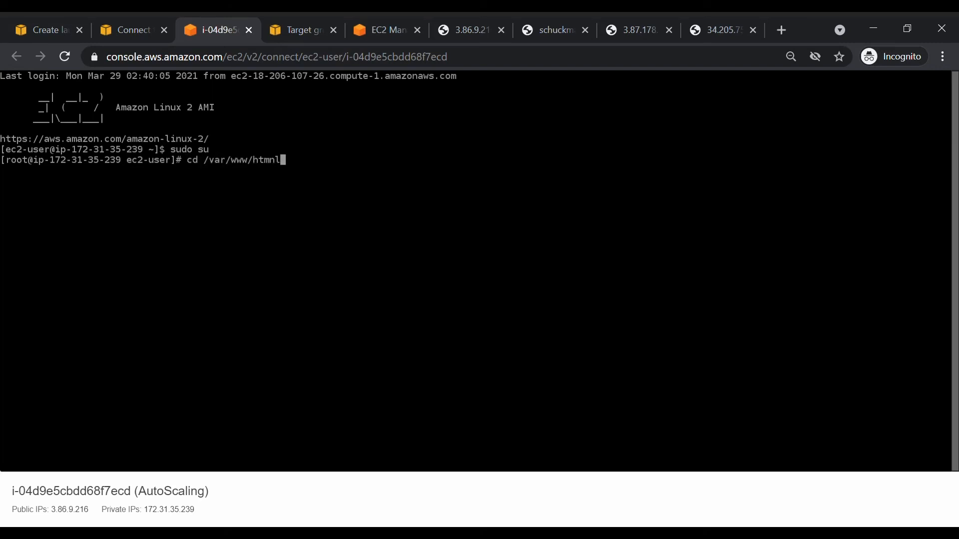
key("BackSpace")
key("BackSpace")
key("BackSpace")
type("ml")
key("Return")
Edit index.html in nano, replacing the # at the end of the heading with 2, and save the file.
type("nano")
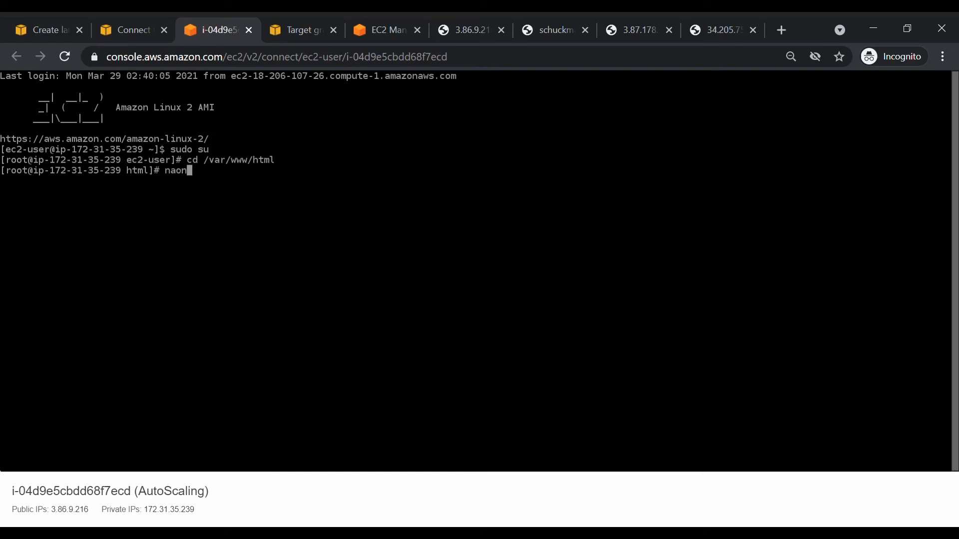
key("BackSpace")
key("BackSpace")
type("no index.html")
key("Return")
key("Right")
key("Right")
key("Right")
key("Right")
key("Right")
key("Right")
key("Right")
key("Right")
key("Right")
key("Right")
key("Right")
key("Right")
key("Right")
key("Right")
key("Right")
key("Right")
key("Right")
key("Right")
key("Right")
key("Right")
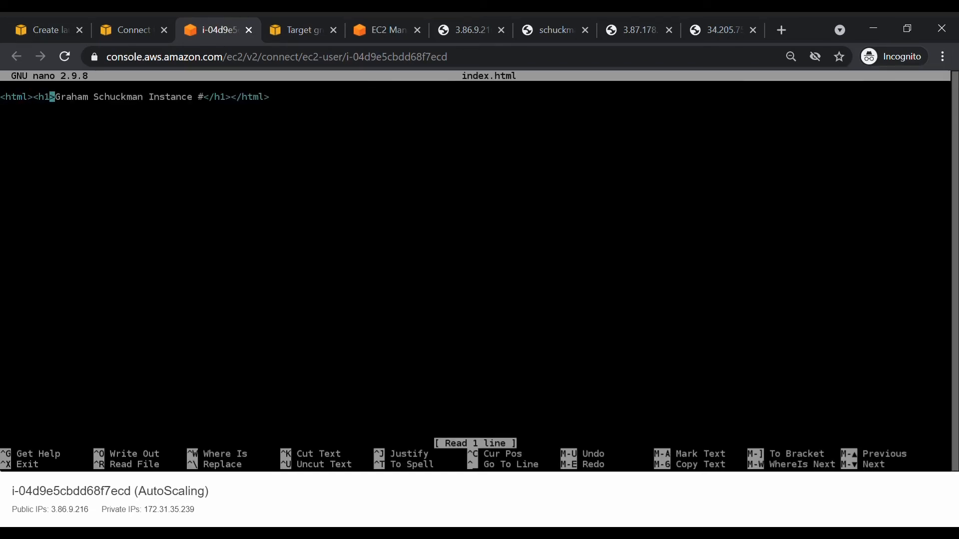
key("Right")
key("Right")
key("Right")
key("Right")
key("Right")
key("Right")
key("Right")
key("BackSpace")
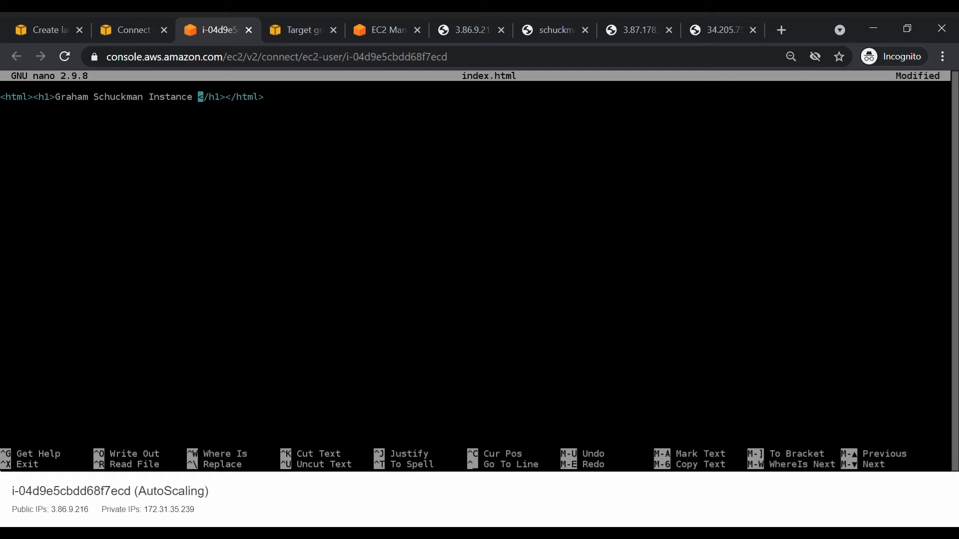
type("2")
key("Return")
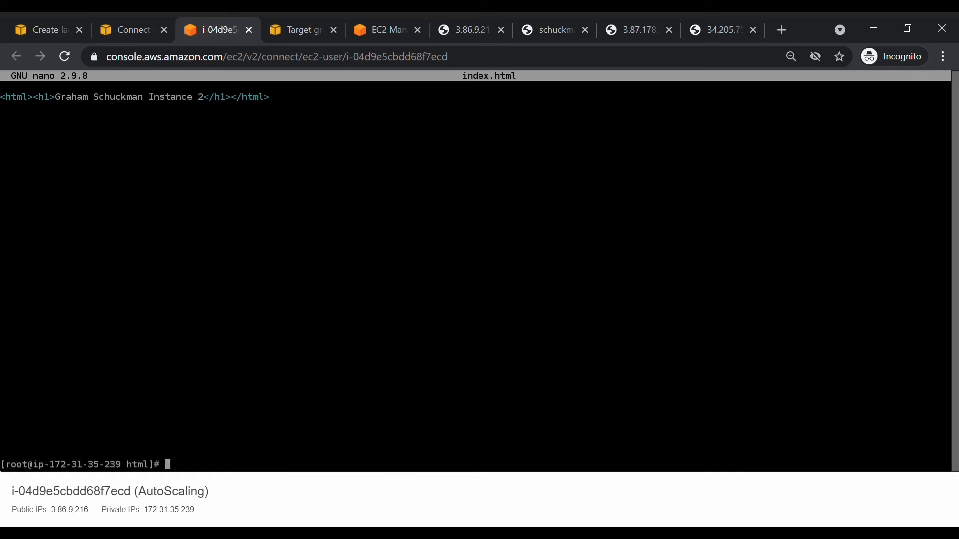
Close the us-east-1b instance's terminal and connect to the us-east-1a instance through EC2 Instance Connect as ec2-user.
left_click(249, 30)
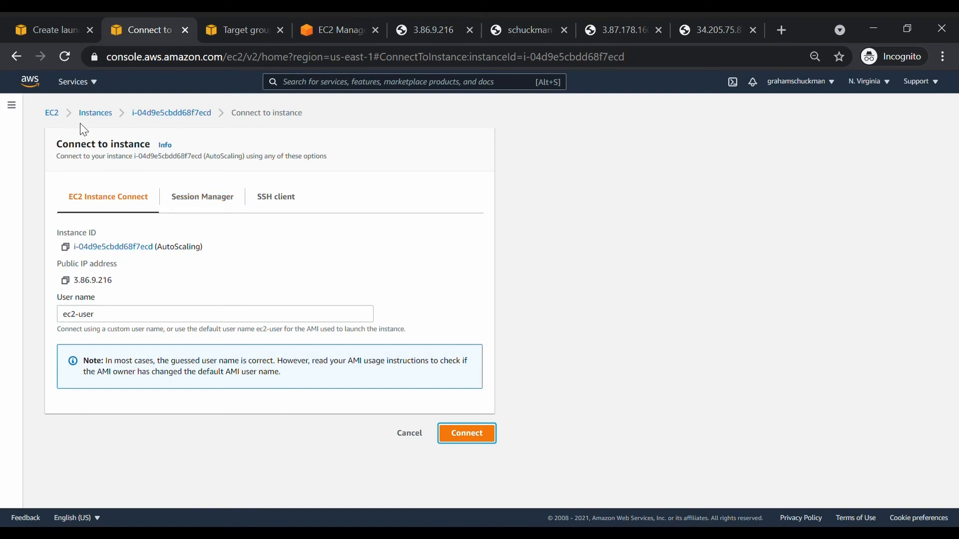
left_click(98, 114)
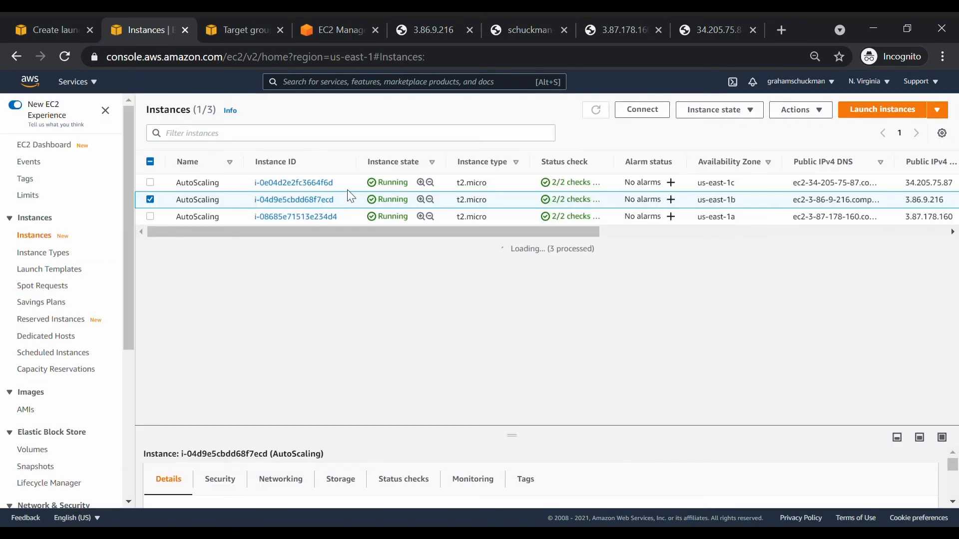
left_click(151, 202)
left_click(150, 217)
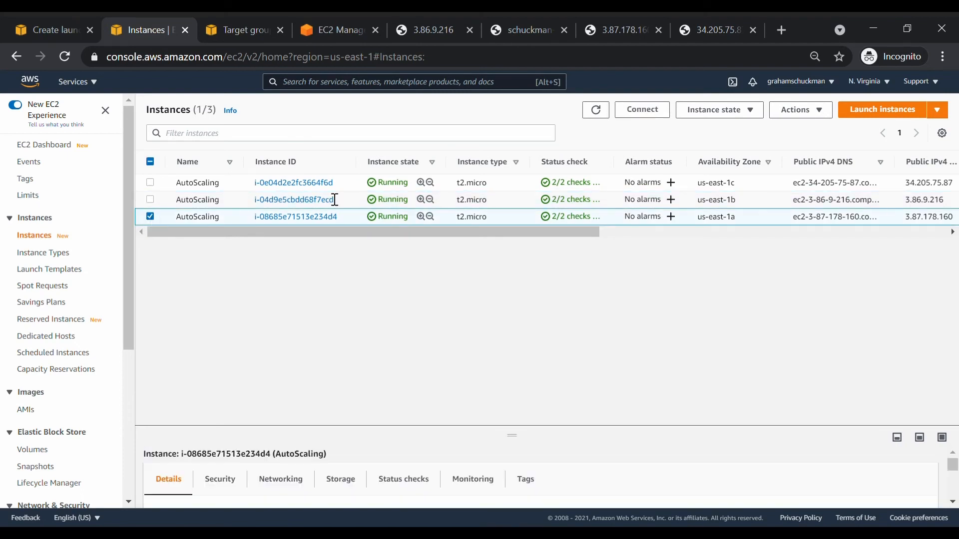
left_click(645, 111)
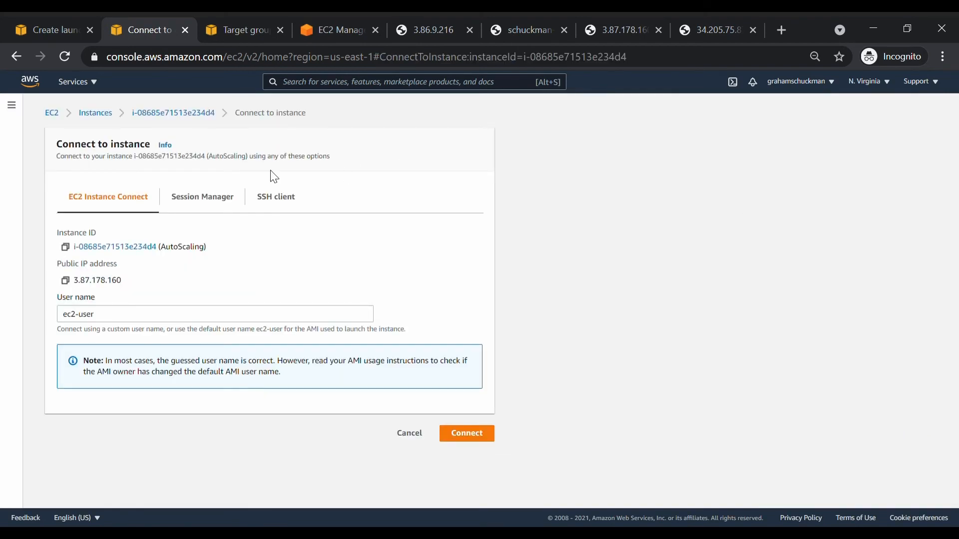
left_click(458, 426)
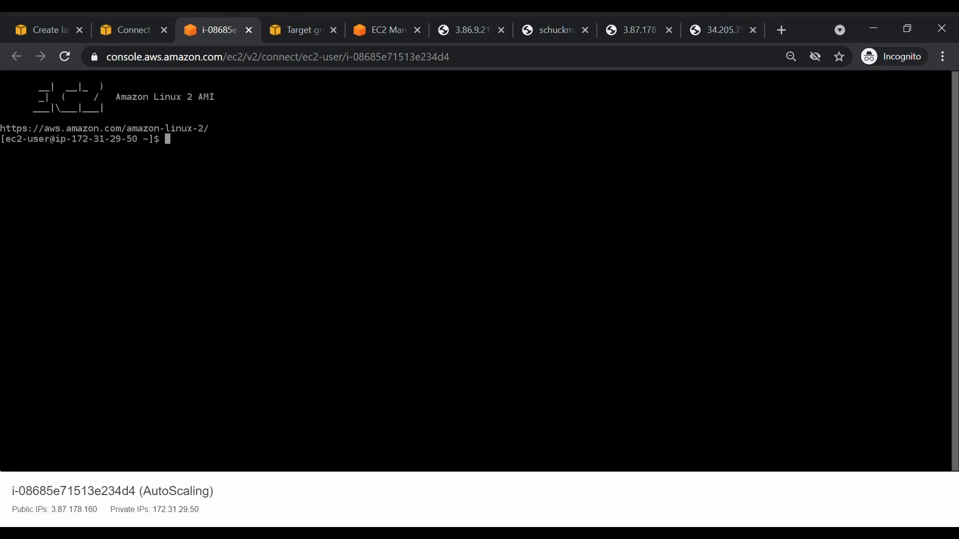
Switch to root with "sudo su" on the us-east-1a instance and change to the /var/www/html directory.
type("sudo su")
key("Return")
type("cd /var/")
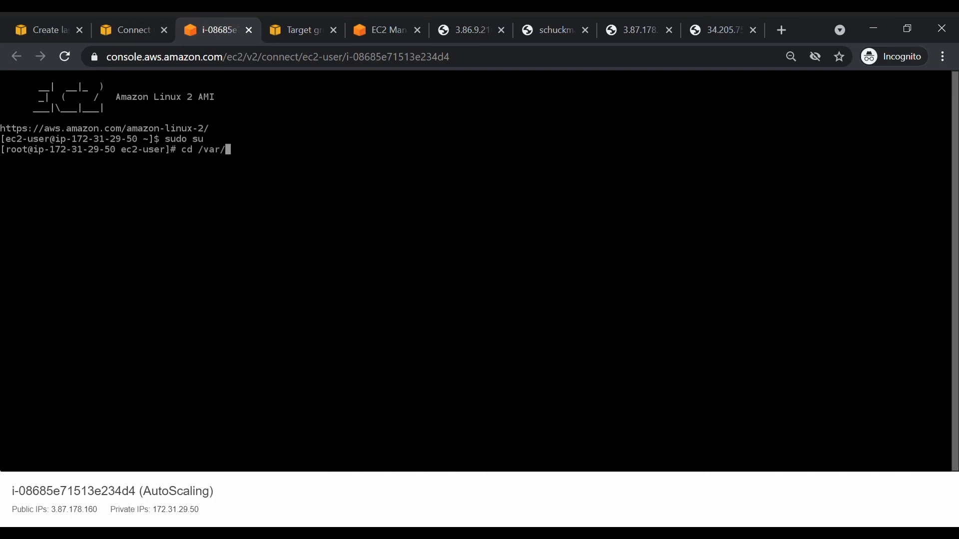
type("www/html")
key("Return")
Edit index.html in nano, replacing the # at the end of the heading with 3, and save the file.
type("nano indx.")
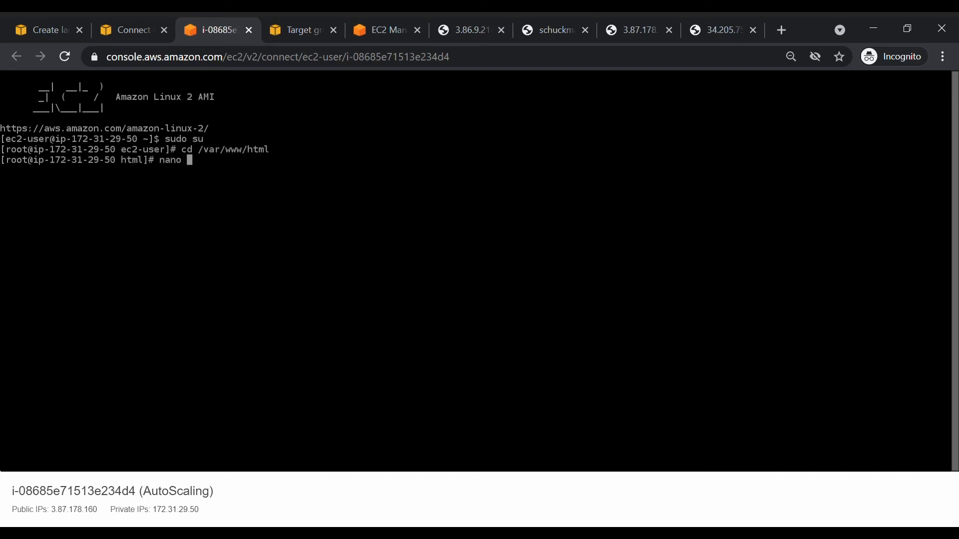
key("BackSpace")
key("BackSpace")
type("ex.html")
key("Return")
key("Right")
key("Right")
key("Right")
key("Right")
key("Right")
key("Right")
key("Right")
key("Right")
key("Right")
key("Right")
key("Right")
key("Right")
key("Right")
key("Right")
key("Right")
key("Right")
key("Right")
key("Right")
key("Right")
key("Right")
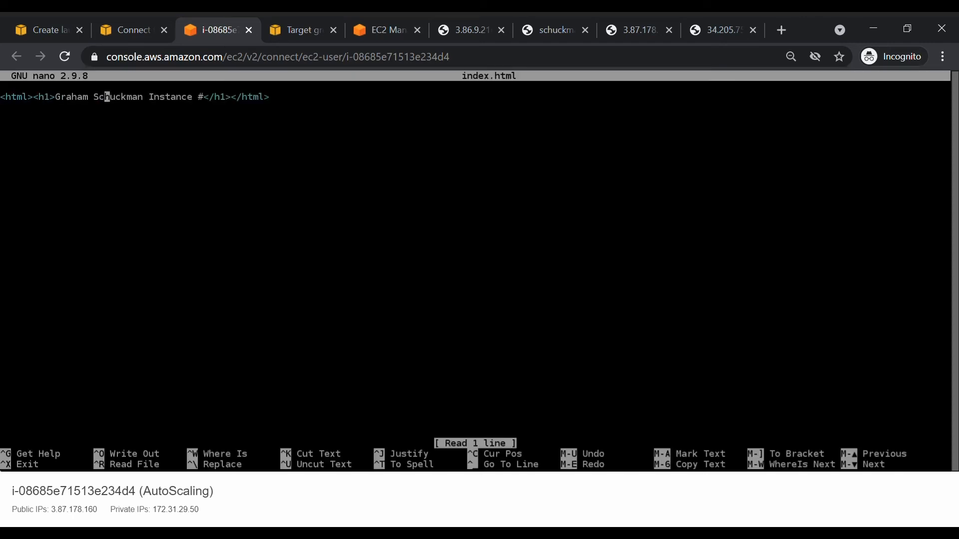
key("BackSpace")
type("3")
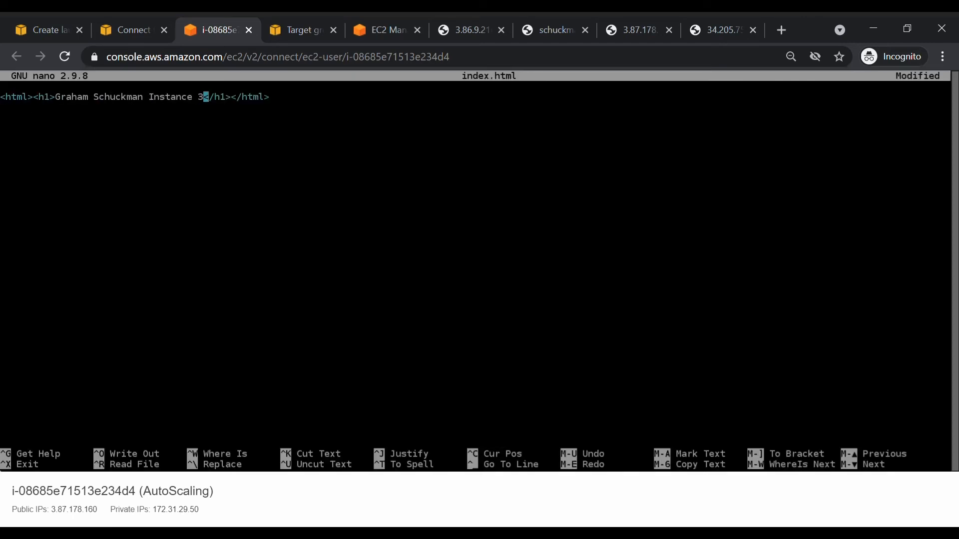
key("ctrl+x")
key("y")
key("Return")
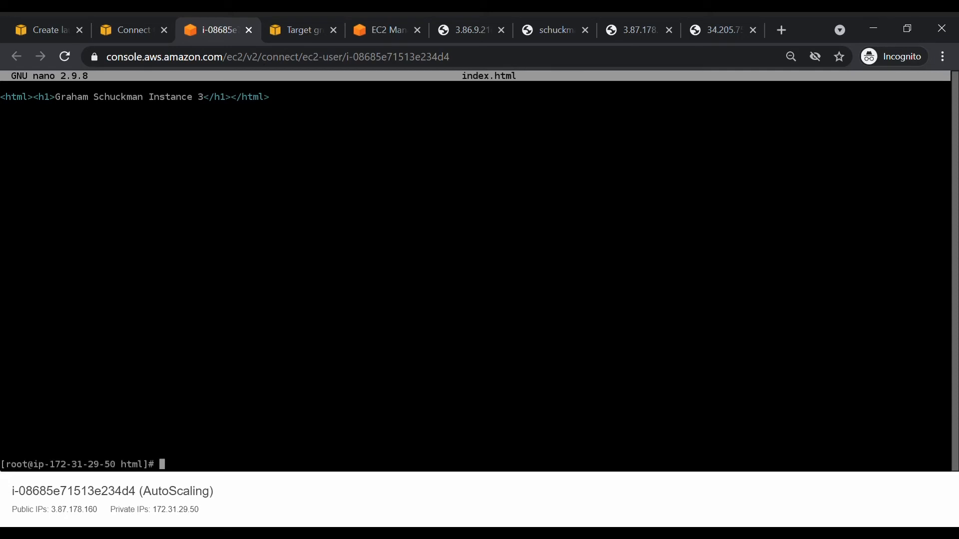
Reload the load balancer's web page repeatedly to check which instance serves each request.
left_click(549, 22)
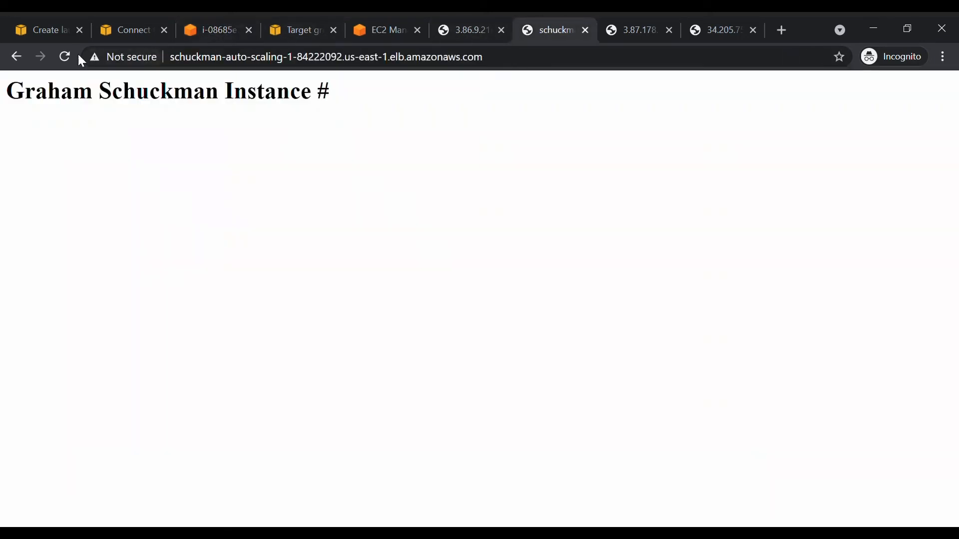
left_click(64, 57)
left_click(64, 57)
left_click(64, 57)
left_click(65, 57)
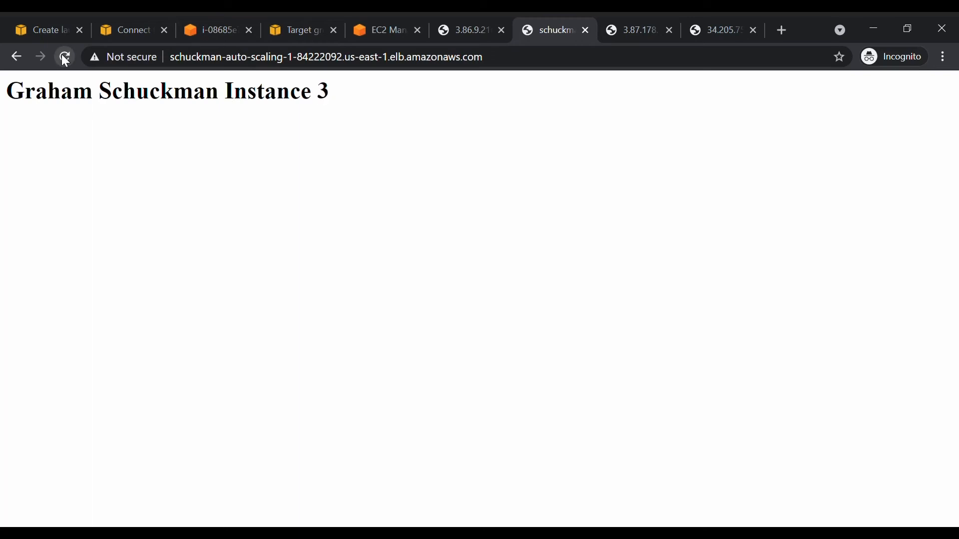
left_click(65, 56)
left_click(64, 57)
left_click(65, 57)
Reload the web pages at 3.87.178.160, 34.205.75.87 and 3.86.9.216 to check each instance's number.
left_click(617, 24)
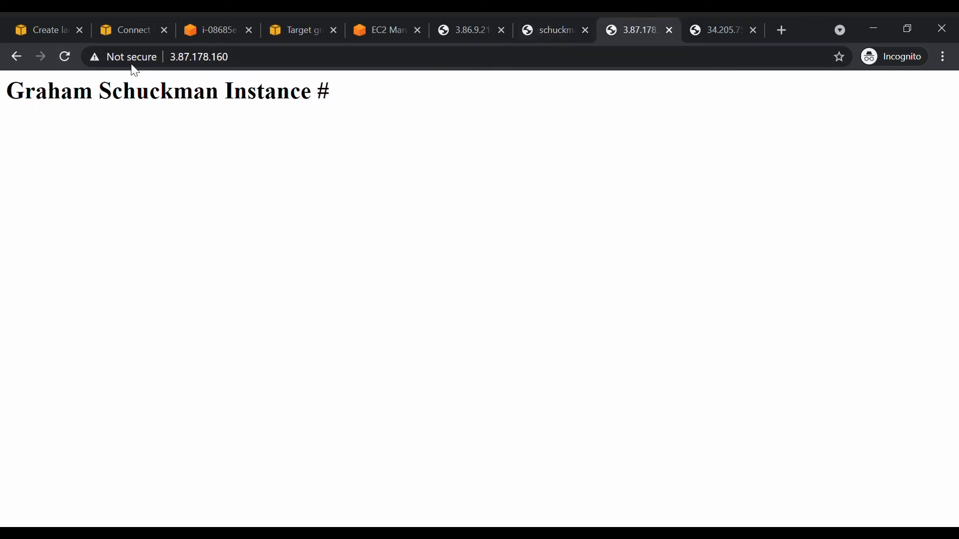
left_click(63, 55)
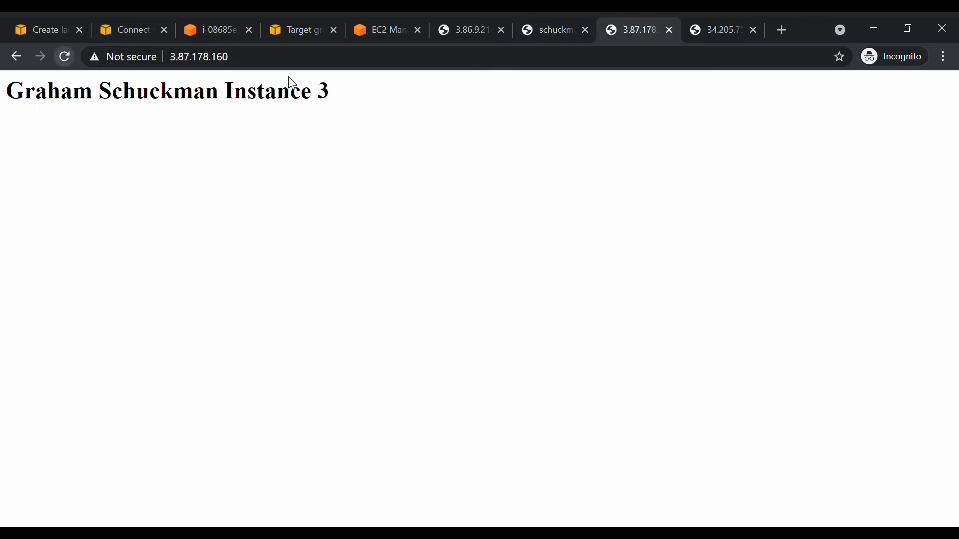
left_click(693, 24)
left_click(65, 57)
left_click(464, 30)
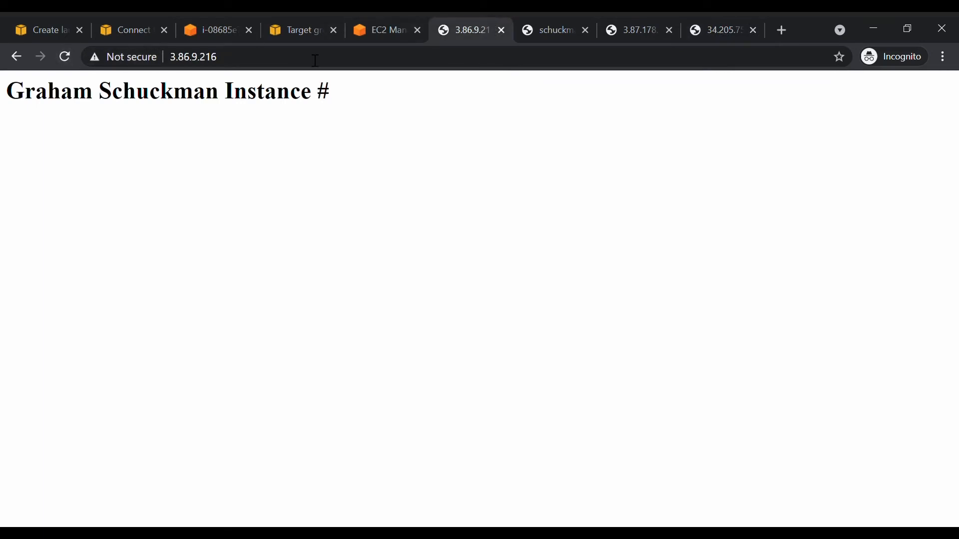
left_click(65, 56)
Reorder the browser tabs by instance number, with the load balancer page last, and view each instance's page.
left_click_drag(606, 29, 480, 25)
left_click_drag(729, 21, 492, 21)
left_click_drag(644, 22, 559, 23)
left_click(486, 24)
left_click(545, 22)
left_click(618, 20)
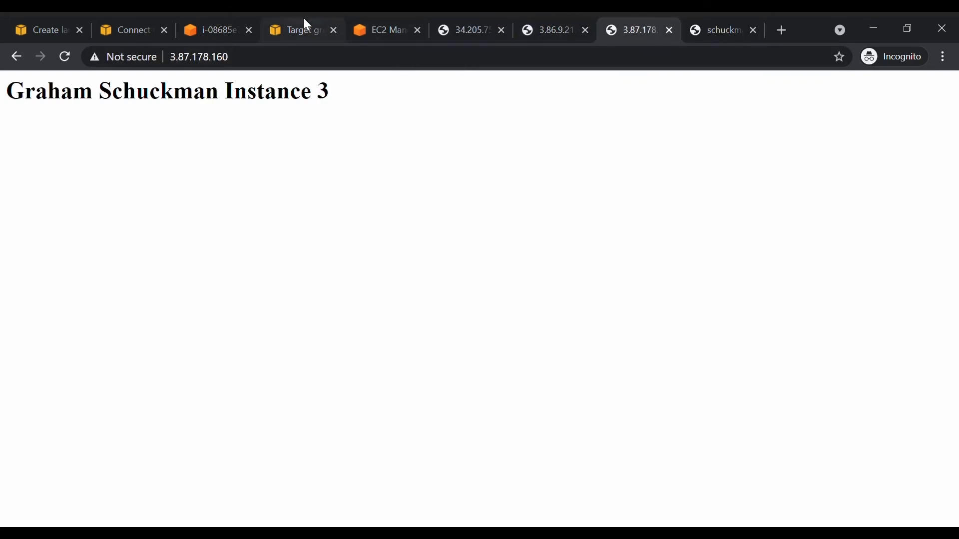
left_click(224, 22)
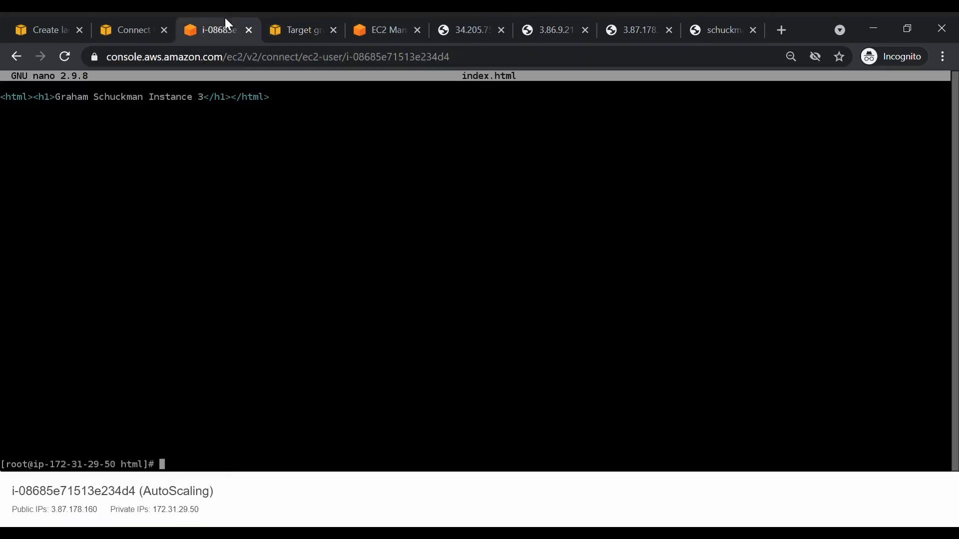
left_click(151, 21)
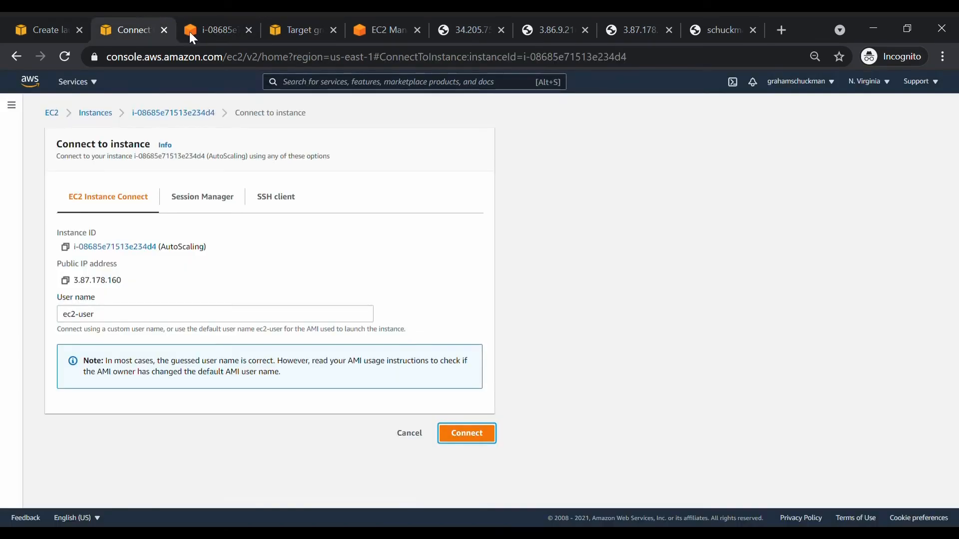
left_click(232, 18)
left_click(305, 21)
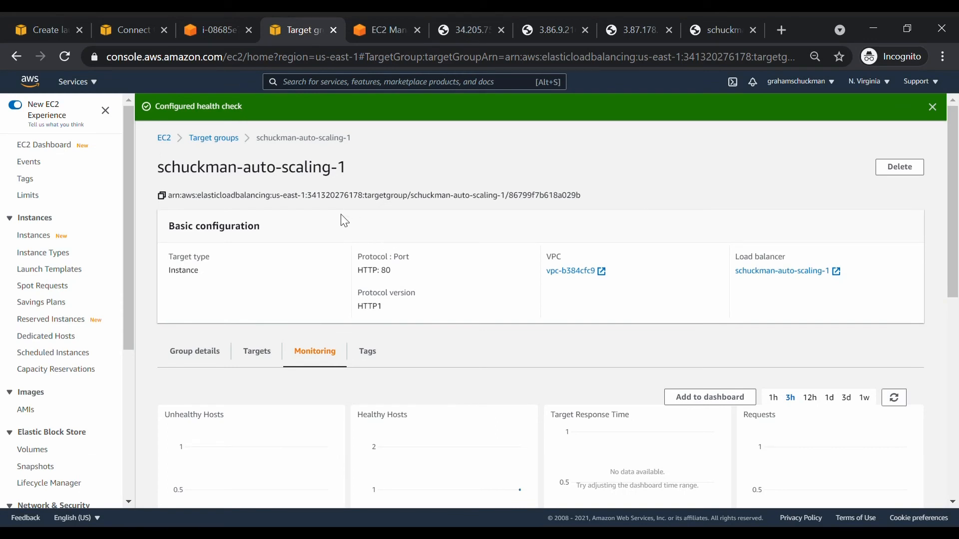
left_click(127, 19)
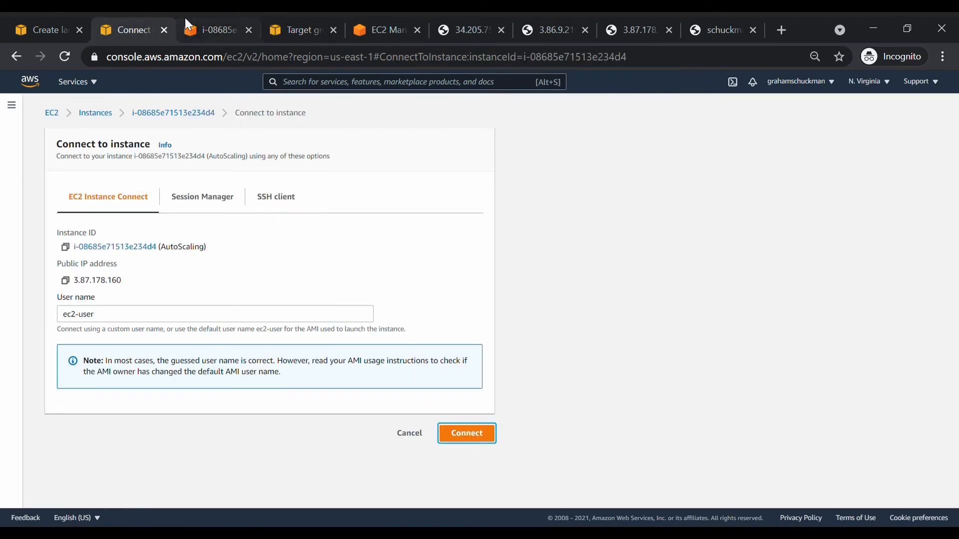
left_click(201, 17)
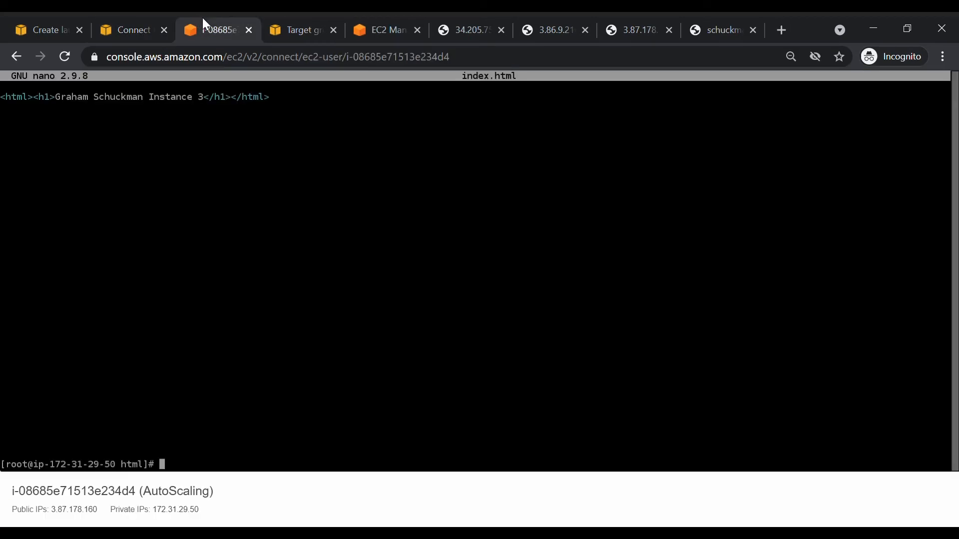
Open the details of the load balancer's target group from the Target Groups list.
left_click(308, 17)
scroll(105, 211, "down", 5)
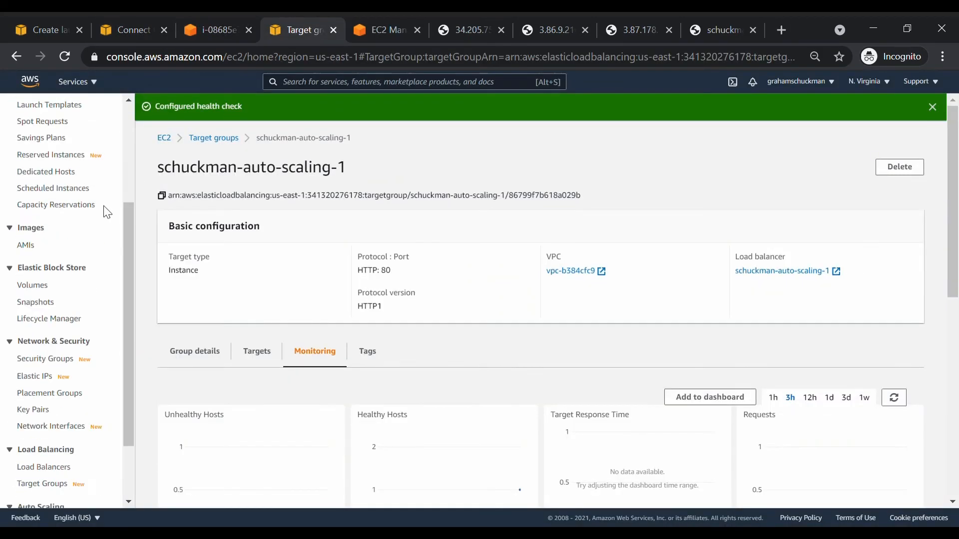
left_click(47, 384)
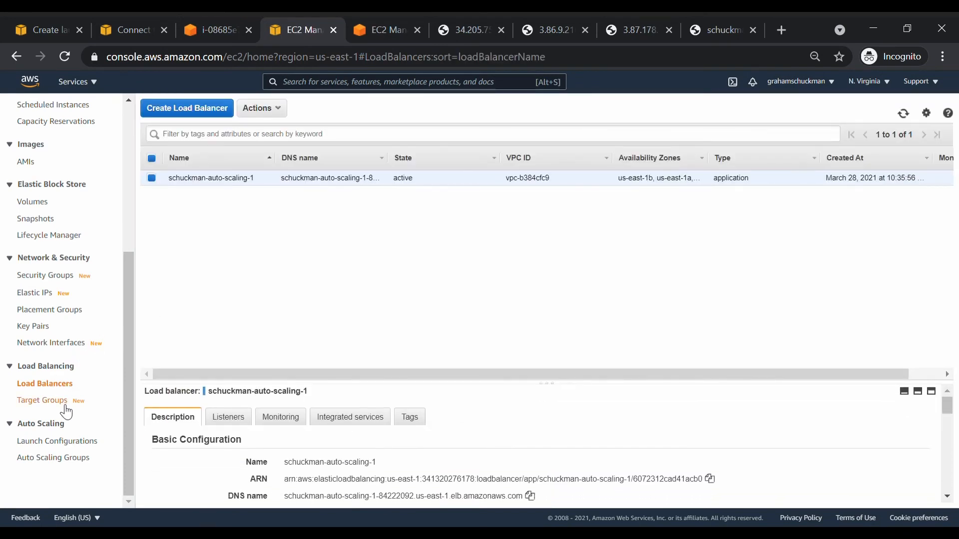
left_click(53, 401)
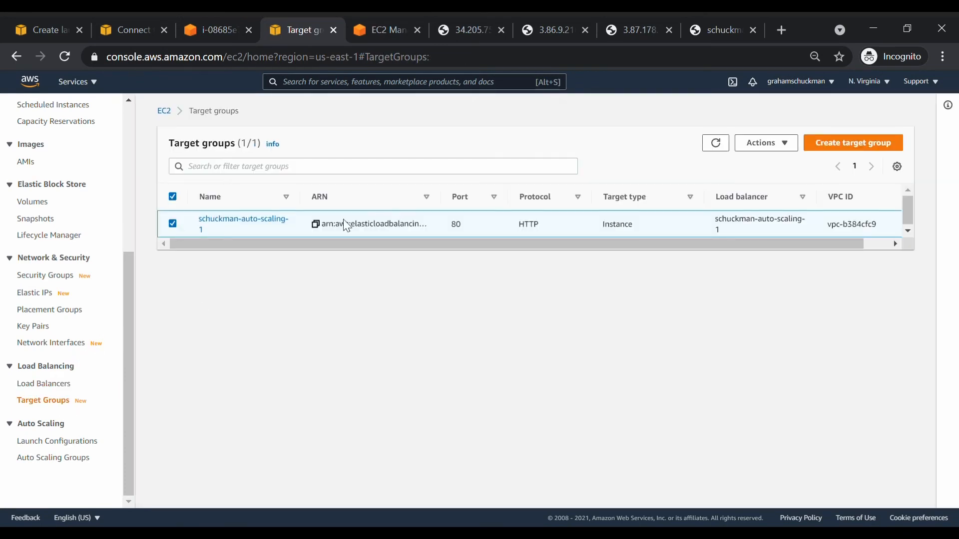
left_click(225, 220)
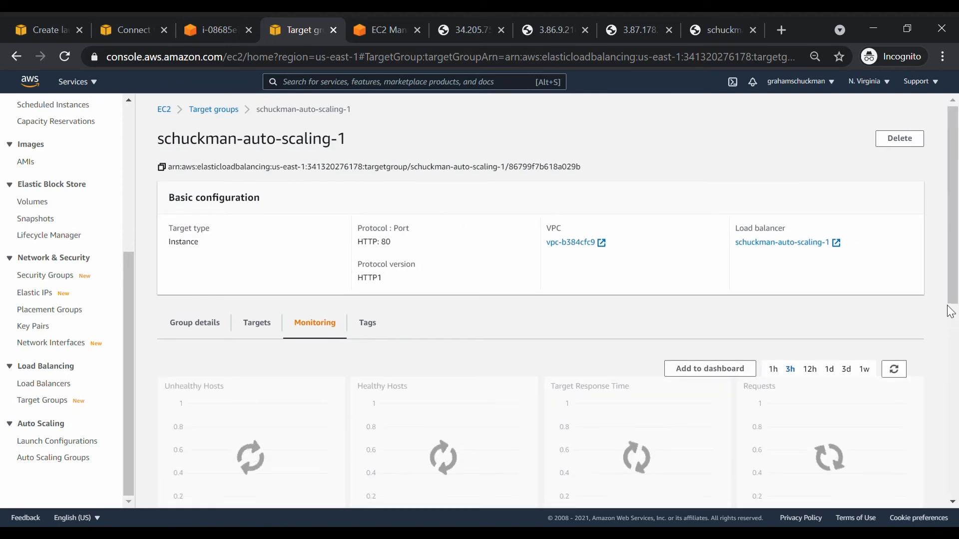
Examine the target group's monitoring graphs, then review its health check settings and attributes.
scroll(951, 313, "down", 3)
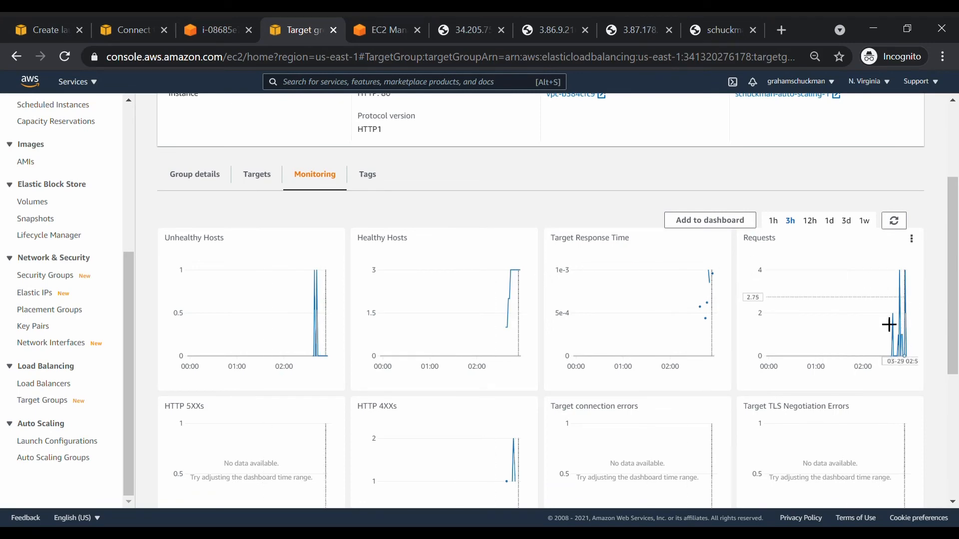
scroll(643, 225, "down", 5)
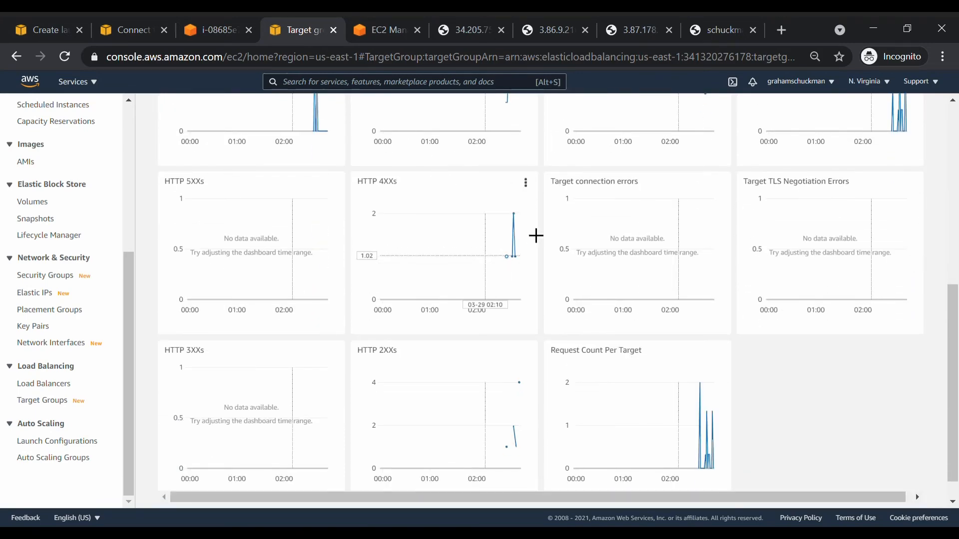
scroll(554, 322, "up", 3)
scroll(536, 310, "up", 2)
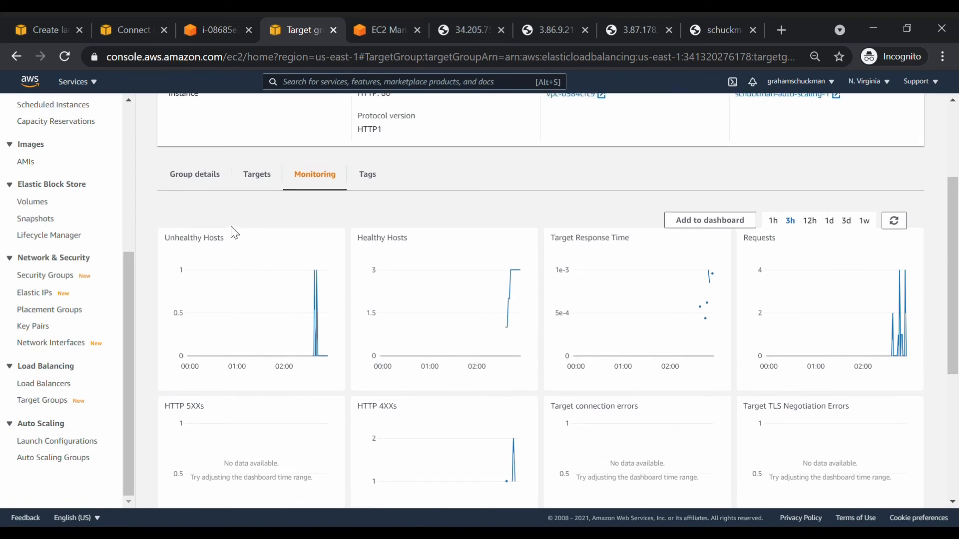
mouse_move(326, 284)
left_click(200, 177)
scroll(469, 210, "down", 1)
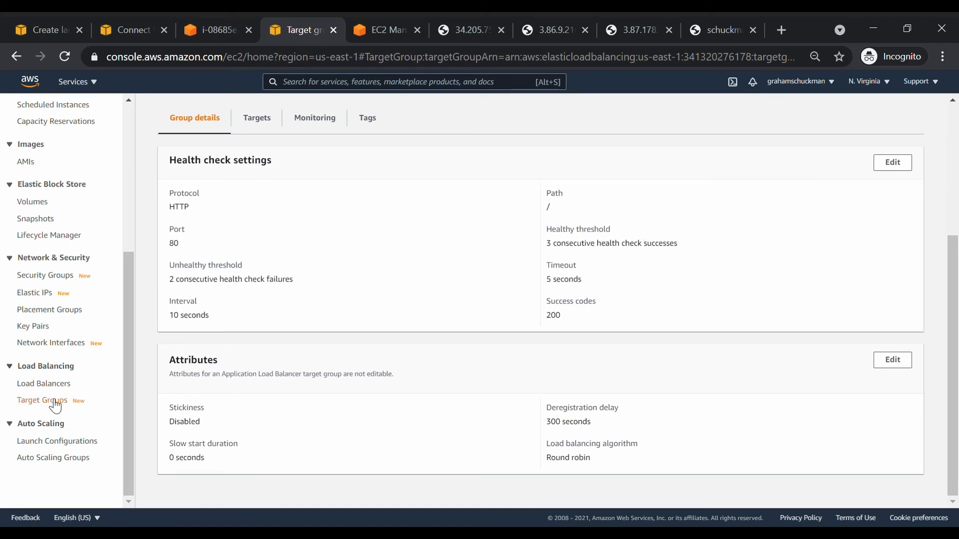
Open the Auto Scaling group's details and set its desired capacity to 1.
left_click(56, 459)
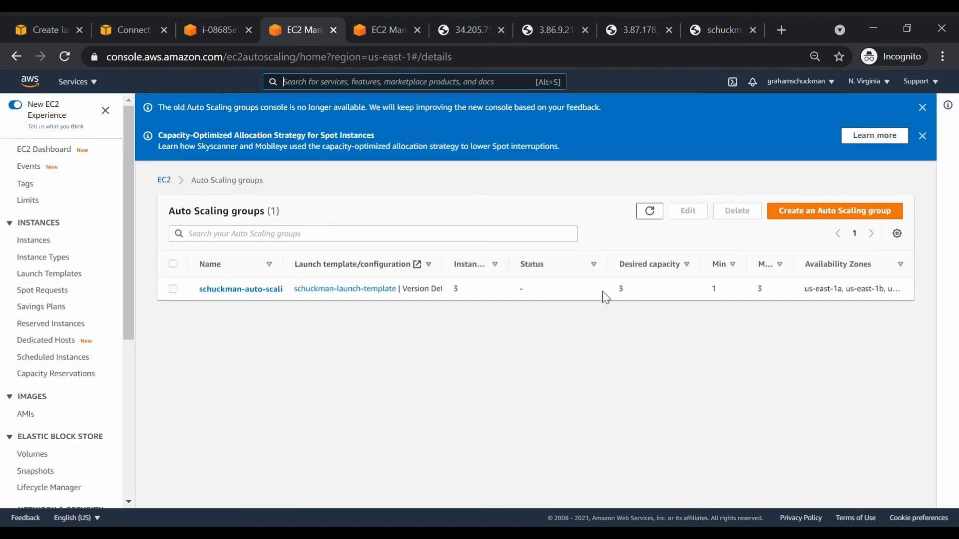
left_click(242, 295)
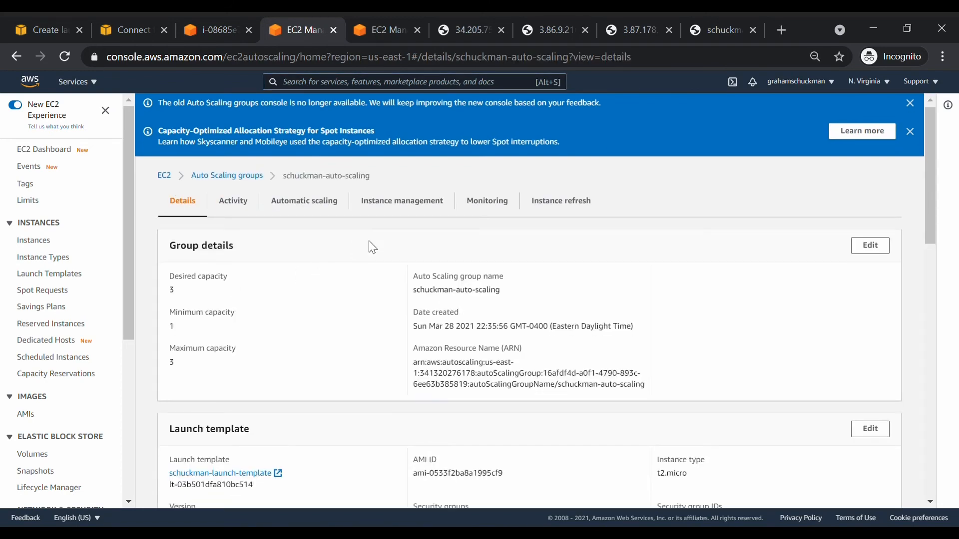
scroll(368, 250, "down", 1)
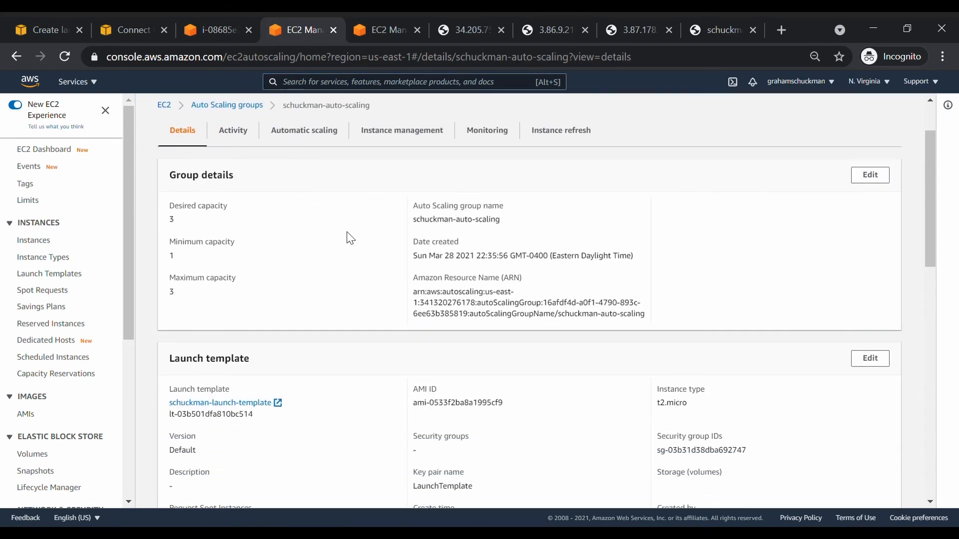
left_click(870, 174)
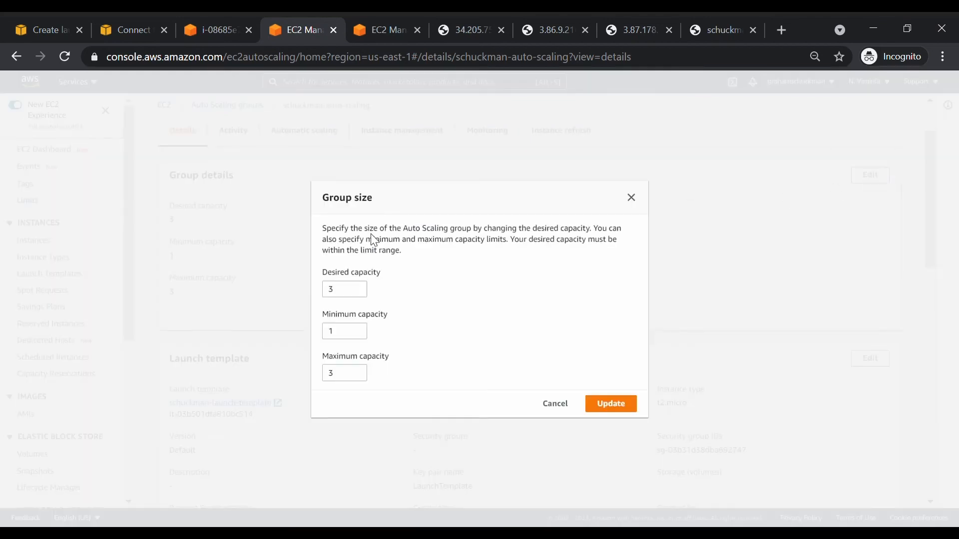
double_click(357, 293)
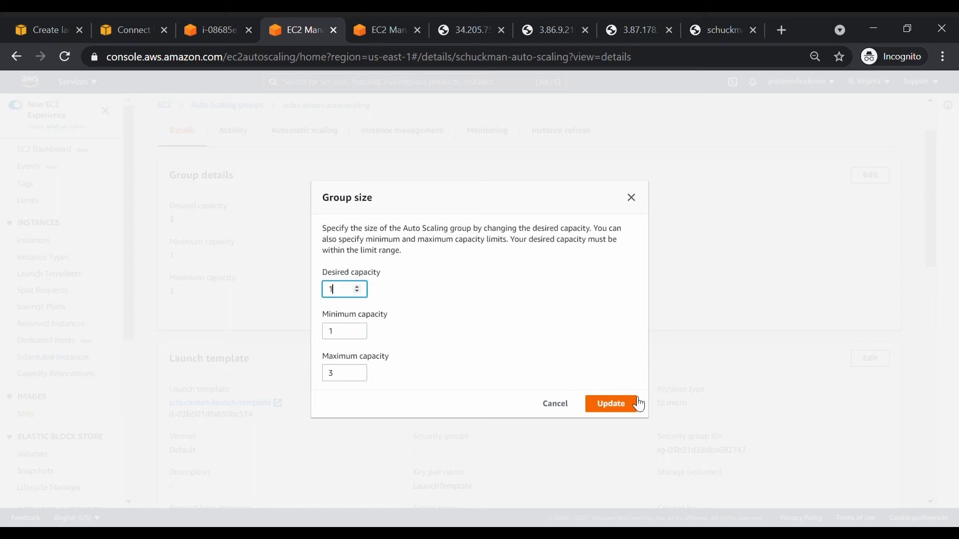
left_click(617, 402)
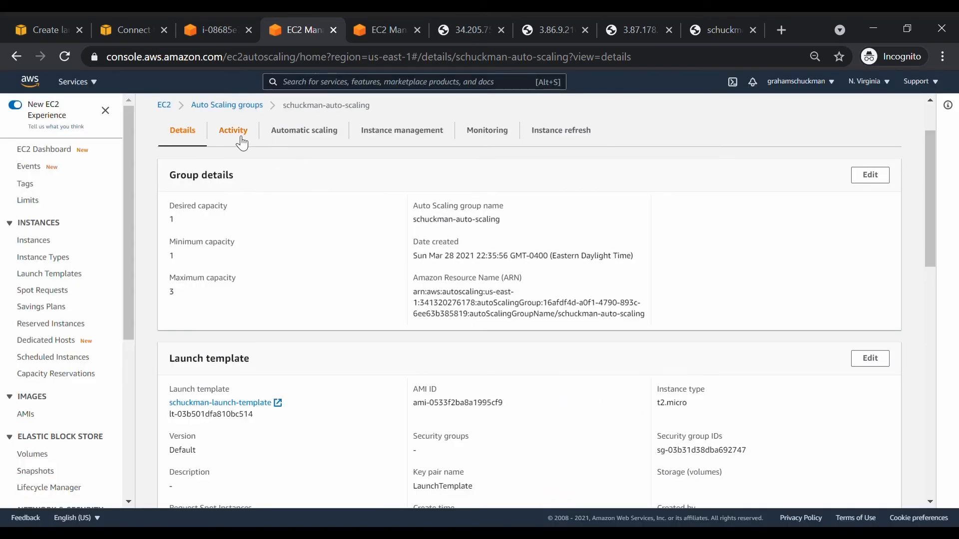
Refresh the Auto Scaling group's activity history and examine the status and cause of its latest instance activities.
left_click(241, 140)
scroll(411, 310, "down", 3)
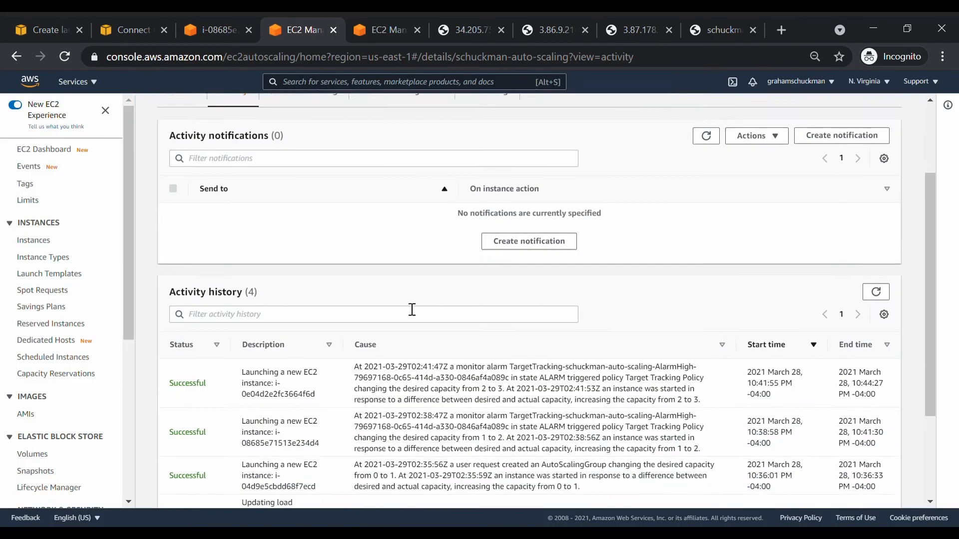
left_click(876, 256)
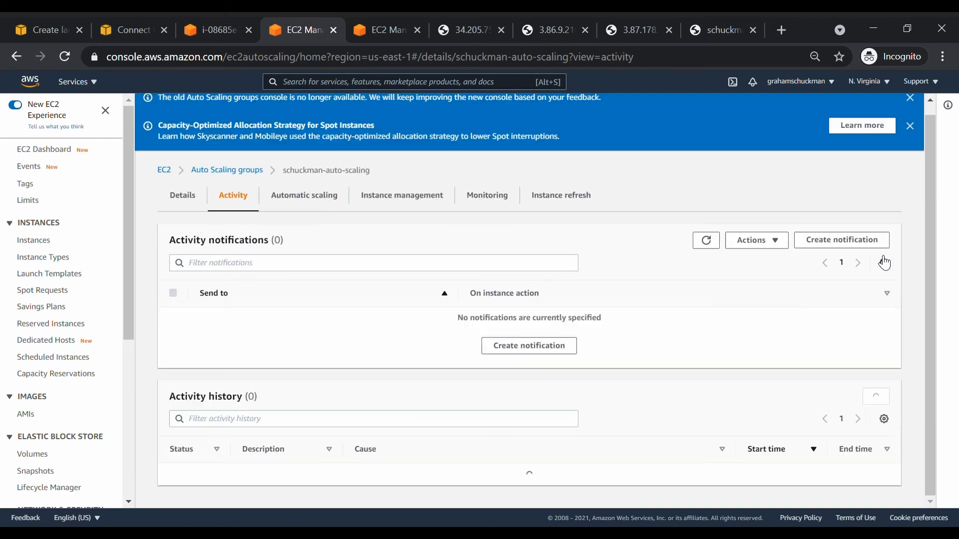
scroll(446, 303, "down", 3)
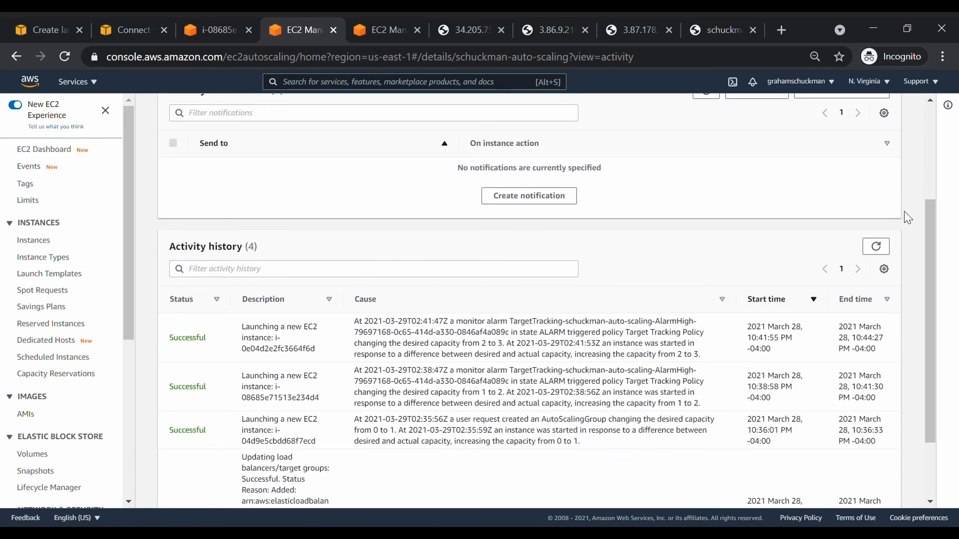
scroll(909, 224, "up", 3)
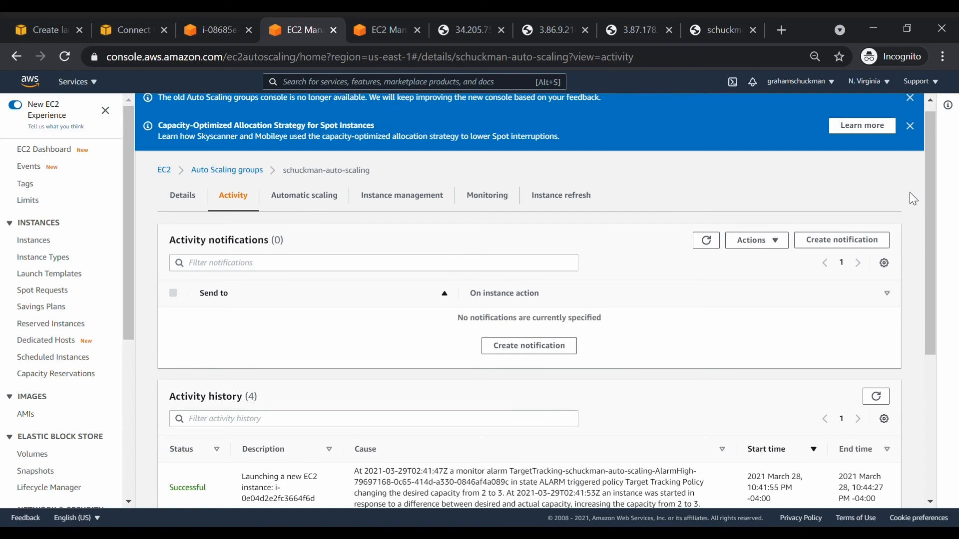
scroll(886, 111, "down", 4)
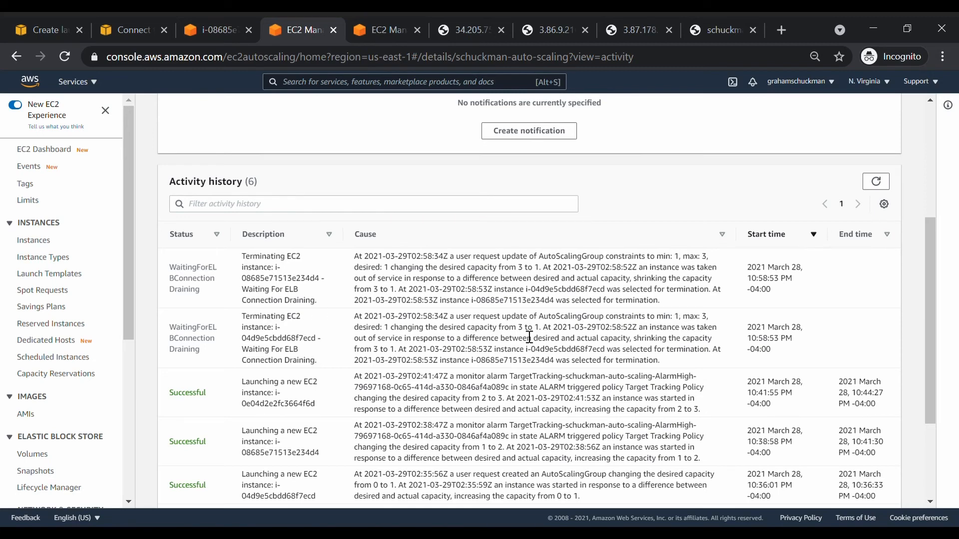
left_click_drag(527, 335, 552, 336)
left_click(553, 336)
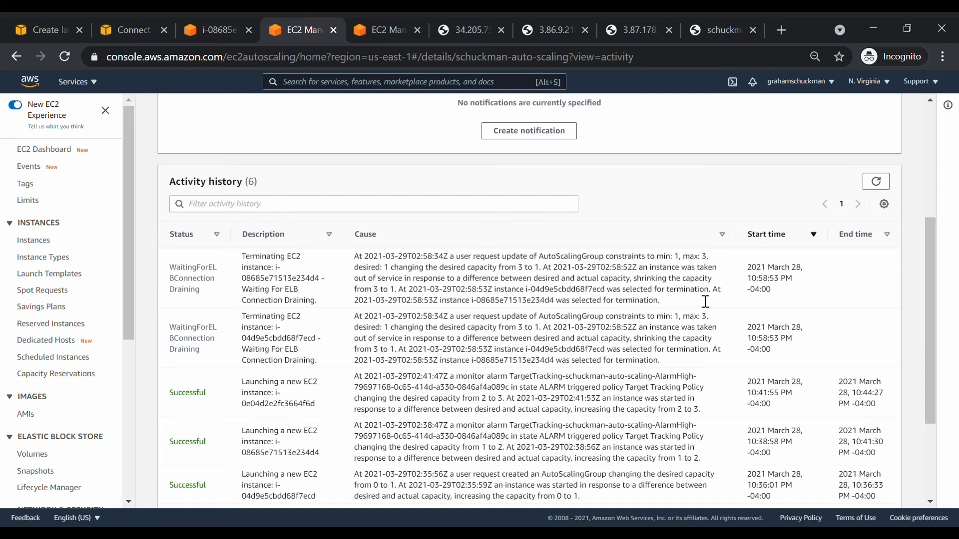
double_click(182, 278)
left_click(213, 295)
Reload the load balancer's web page to check which instance responds, and compare it with the individual instance pages.
left_click(706, 25)
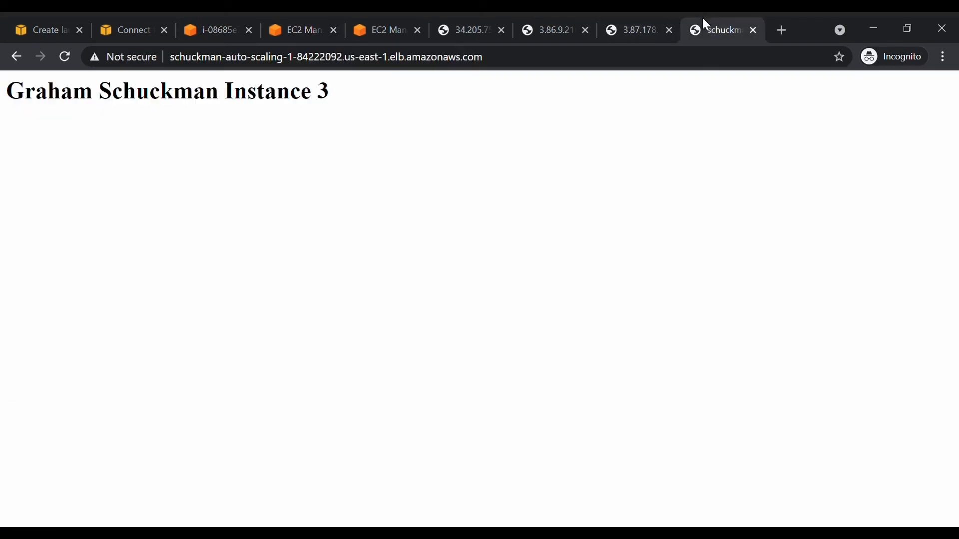
left_click(65, 56)
double_click(333, 100)
left_click(334, 98)
left_click(555, 22)
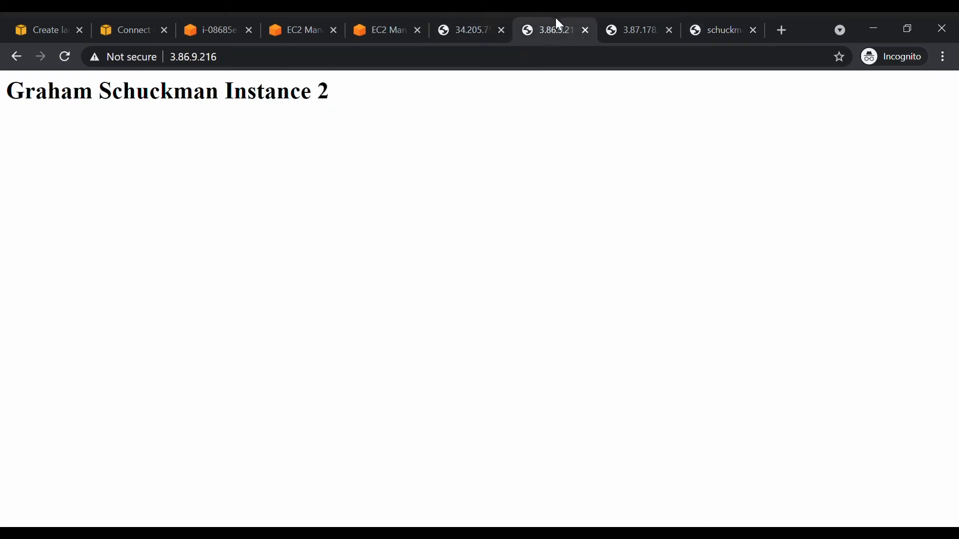
left_click(655, 22)
key("ctrl+Tab")
Refresh and review the activity history in the other EC2 console tab, and open the Load Balancers list there.
left_click(397, 22)
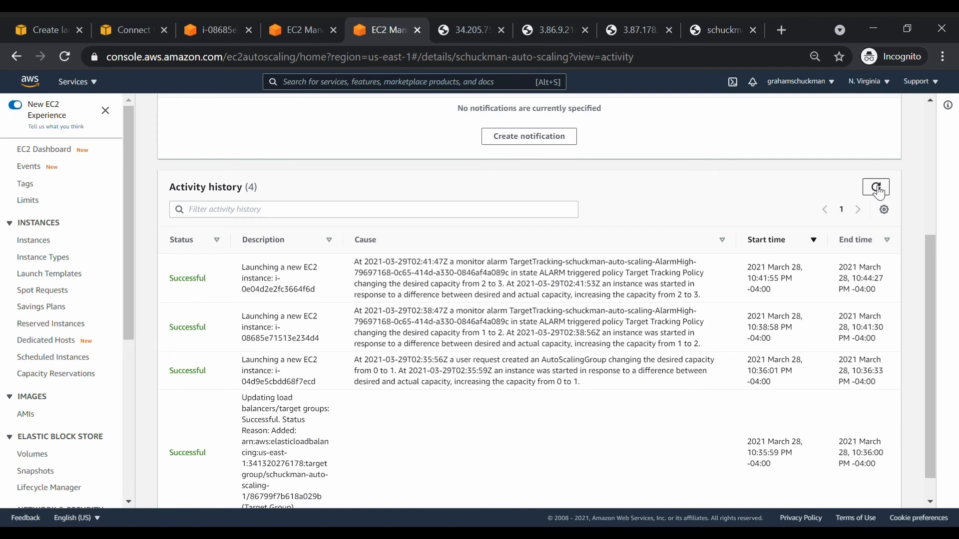
scroll(703, 328, "down", 2)
scroll(704, 325, "up", 5)
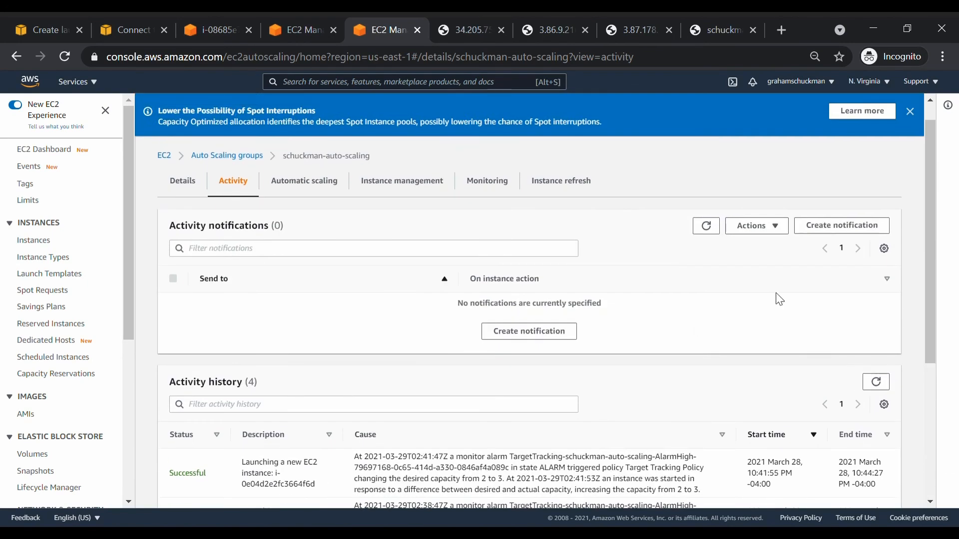
scroll(794, 295, "down", 5)
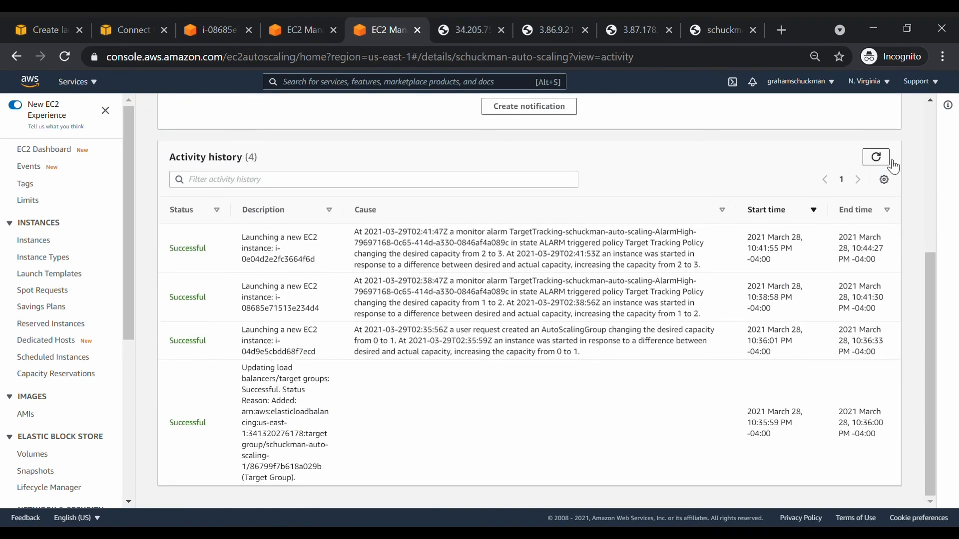
left_click(875, 157)
scroll(607, 325, "down", 5)
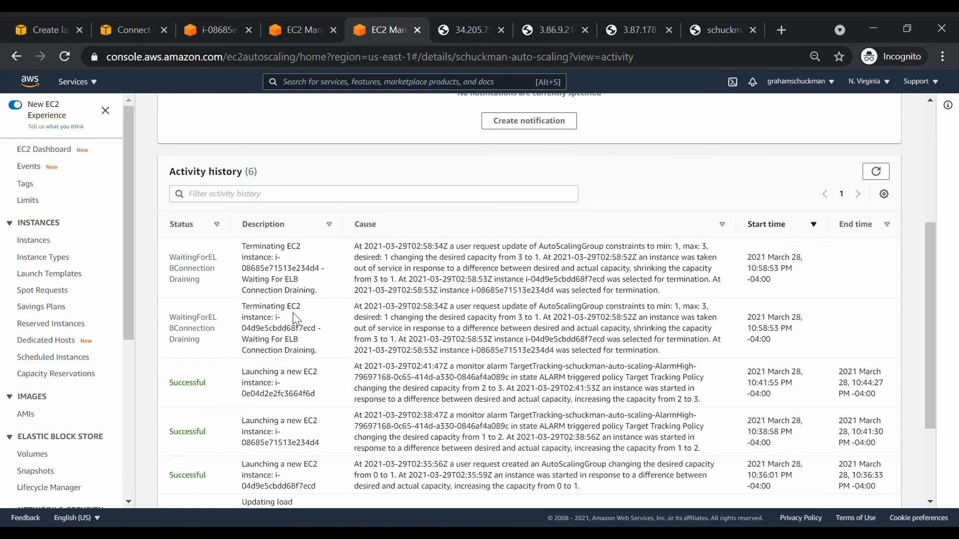
scroll(95, 375, "down", 5)
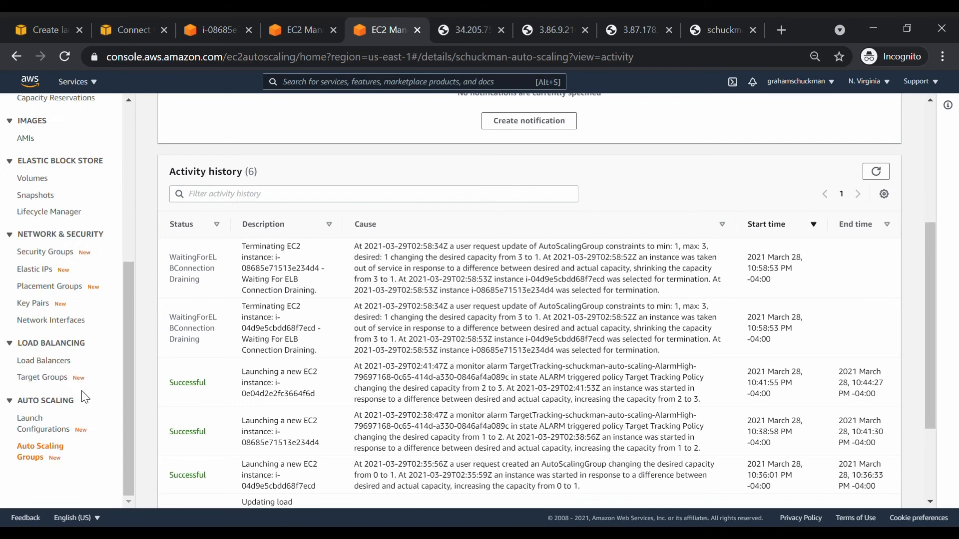
left_click(42, 362)
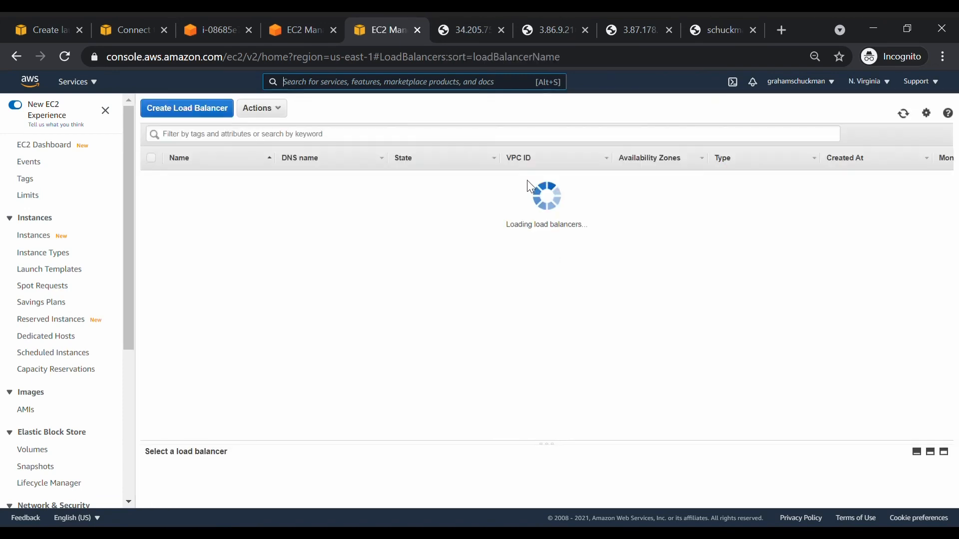
Close the browser tabs showing the load balancer's web page and the three instance pages.
left_click(491, 26)
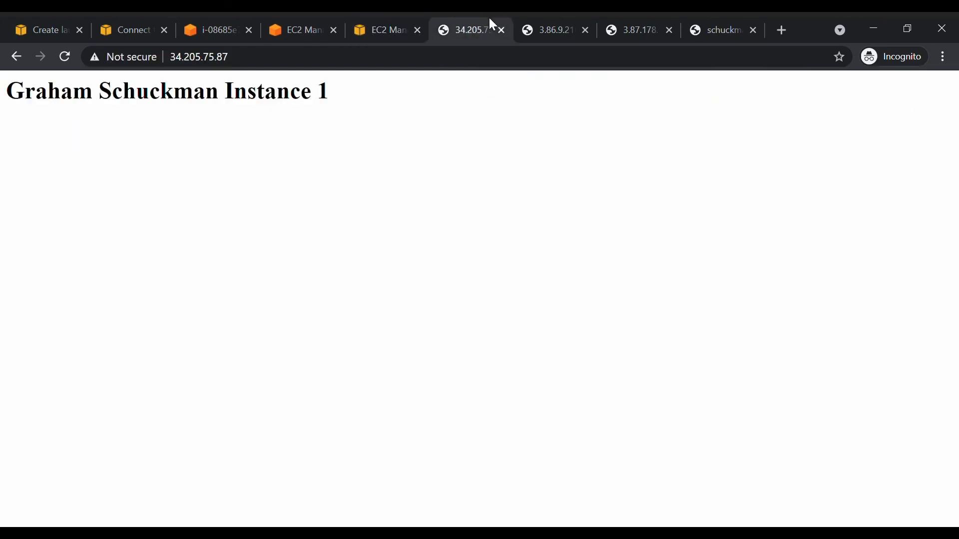
left_click(741, 29)
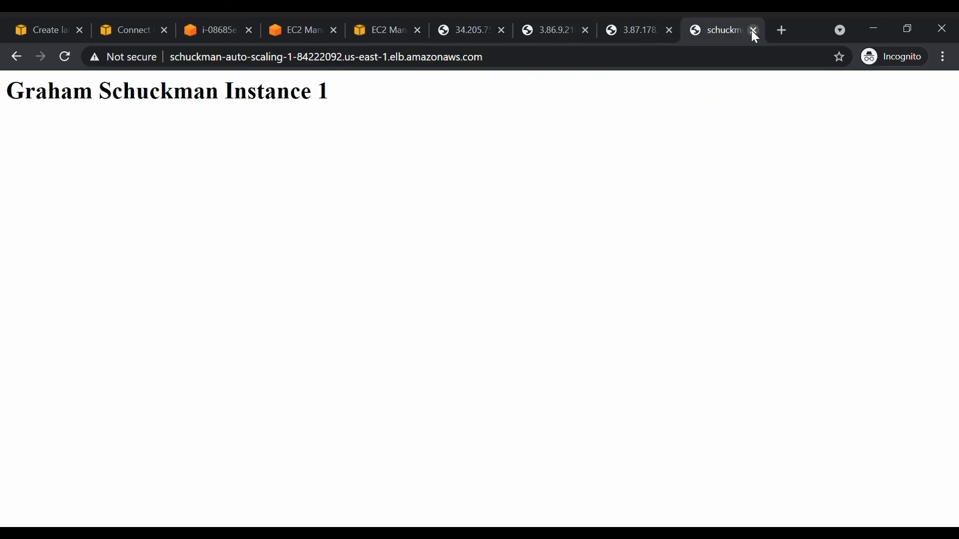
left_click(753, 31)
left_click(753, 31)
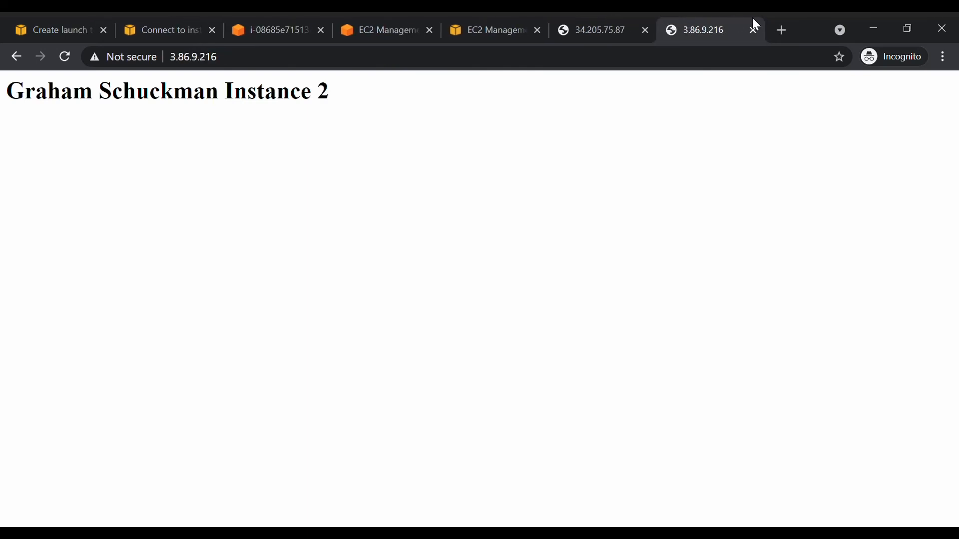
left_click(753, 31)
left_click(753, 30)
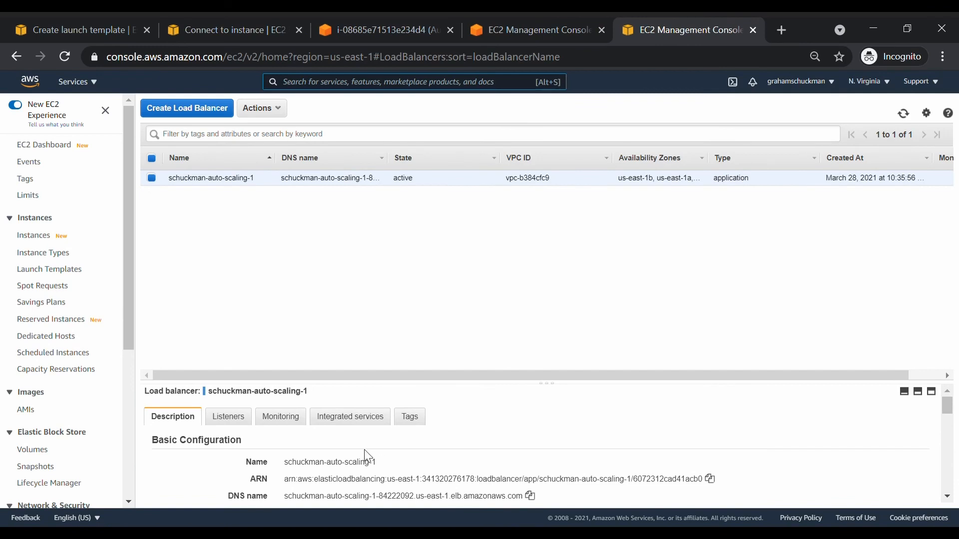
Open the target group that the load balancer's HTTP : 80 listener forwards to, and show its registered targets.
left_click(228, 416)
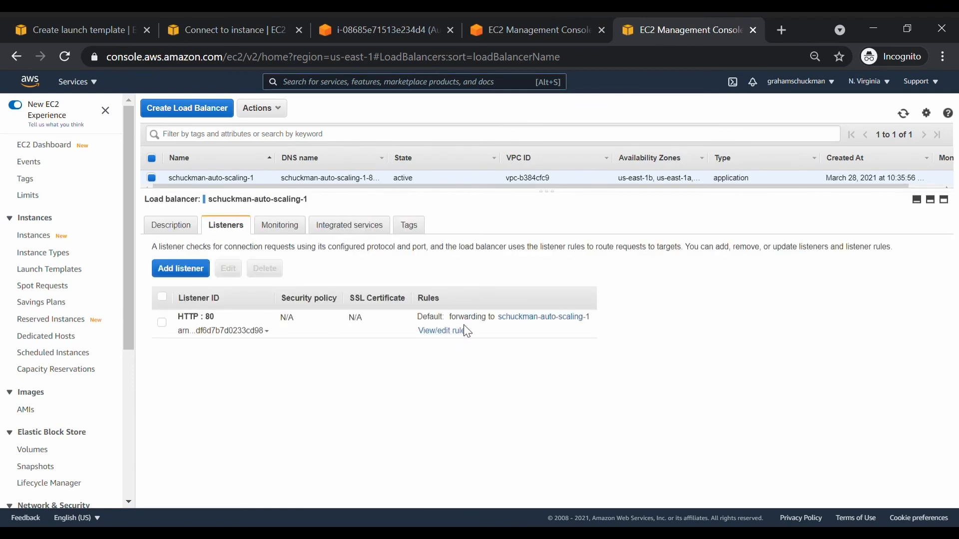
left_click(529, 320)
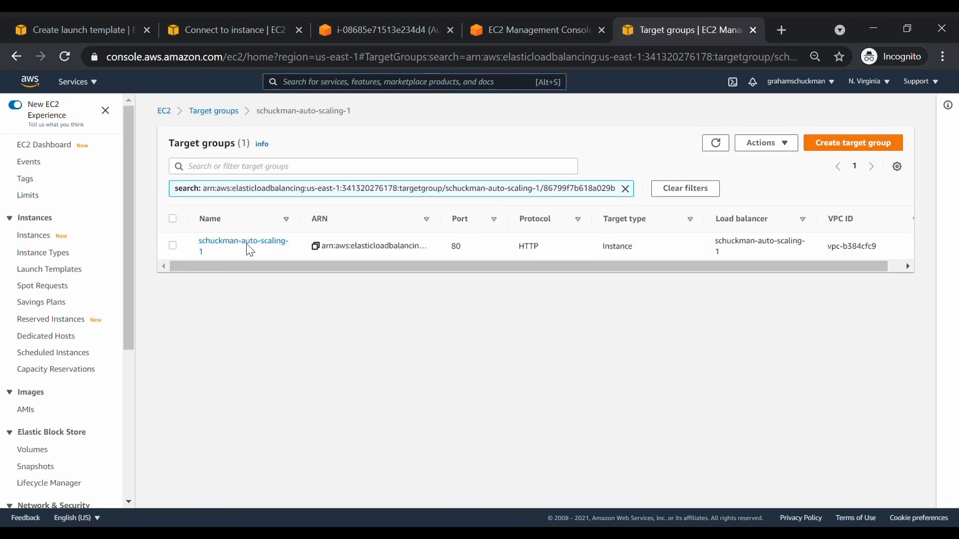
left_click(250, 251)
scroll(360, 270, "down", 4)
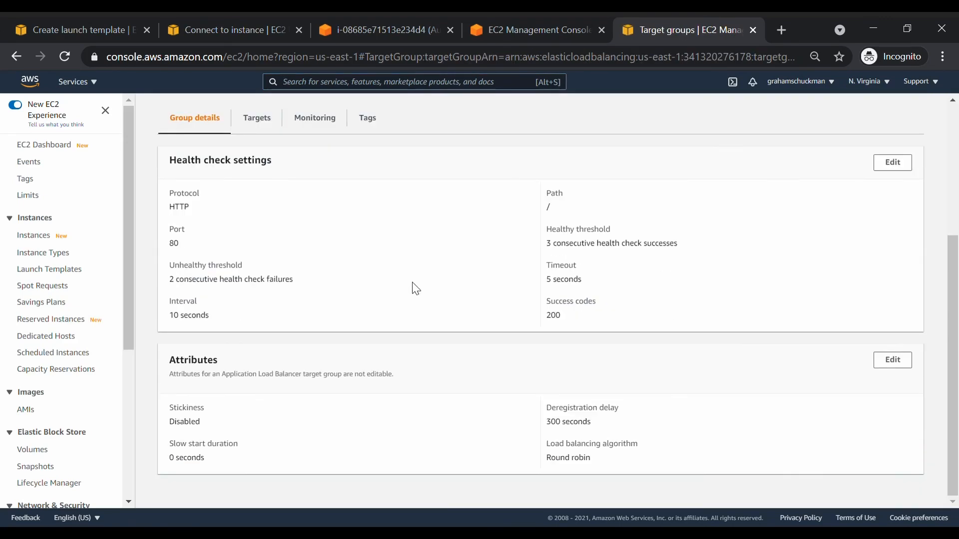
left_click(264, 120)
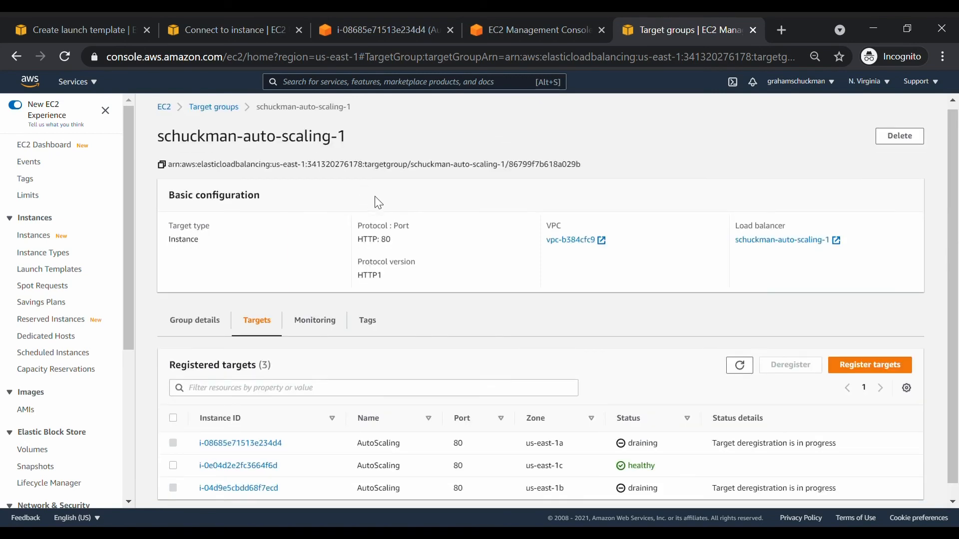
Examine the availability zone and health status of each registered target.
scroll(378, 202, "down", 1)
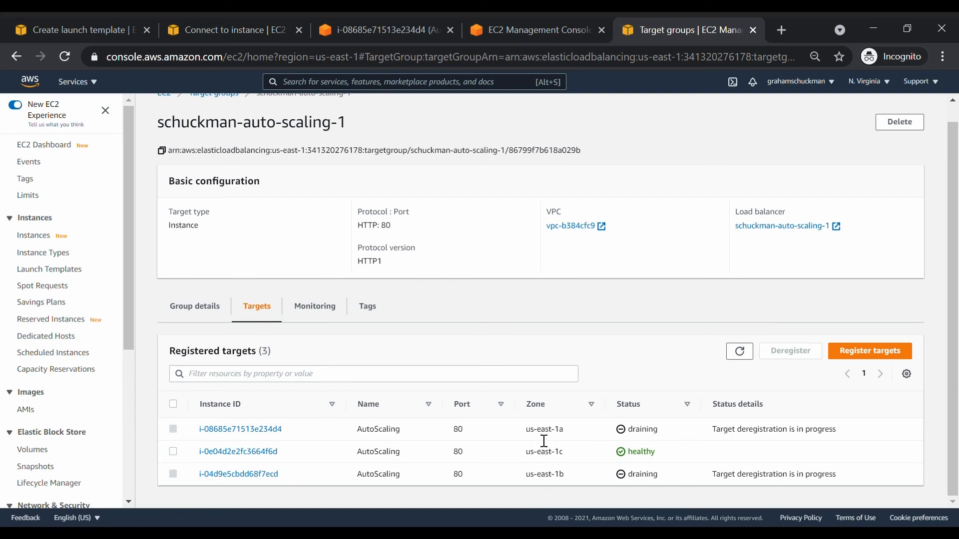
left_click_drag(525, 430, 569, 429)
left_click(569, 428)
left_click_drag(525, 452, 566, 462)
left_click(573, 462)
Examine the target group's monitoring graphs, including healthy hosts, requests and HTTP 4XXs.
left_click(319, 315)
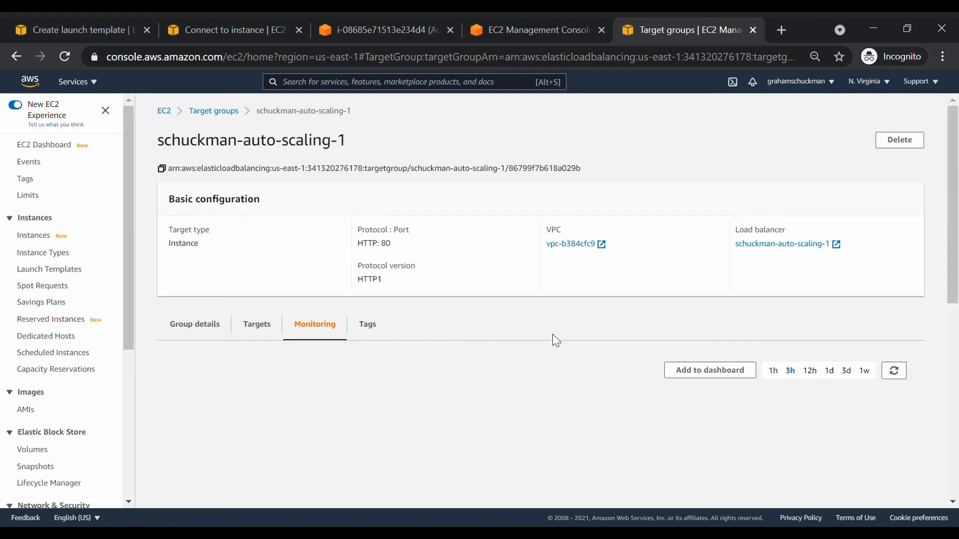
scroll(557, 332, "down", 2)
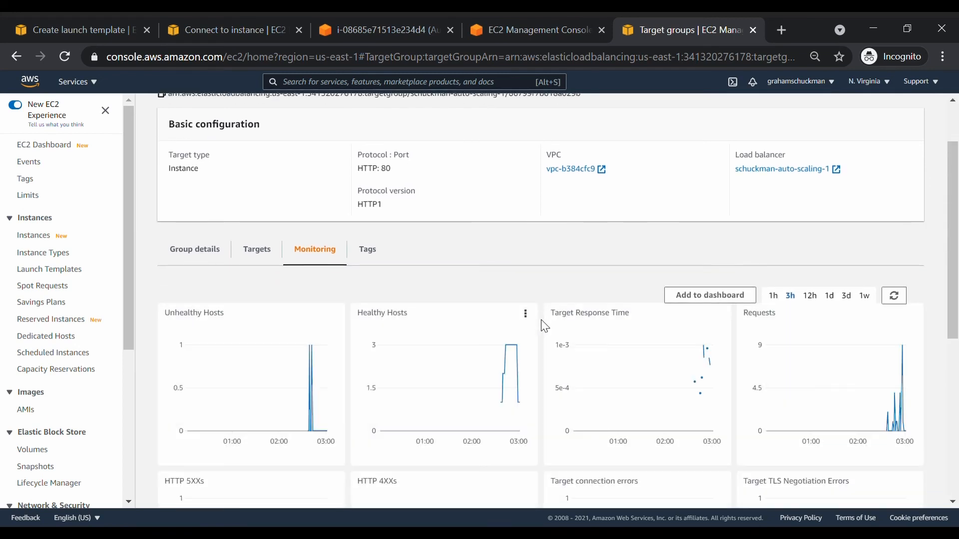
scroll(542, 319, "down", 2)
scroll(542, 319, "up", 1)
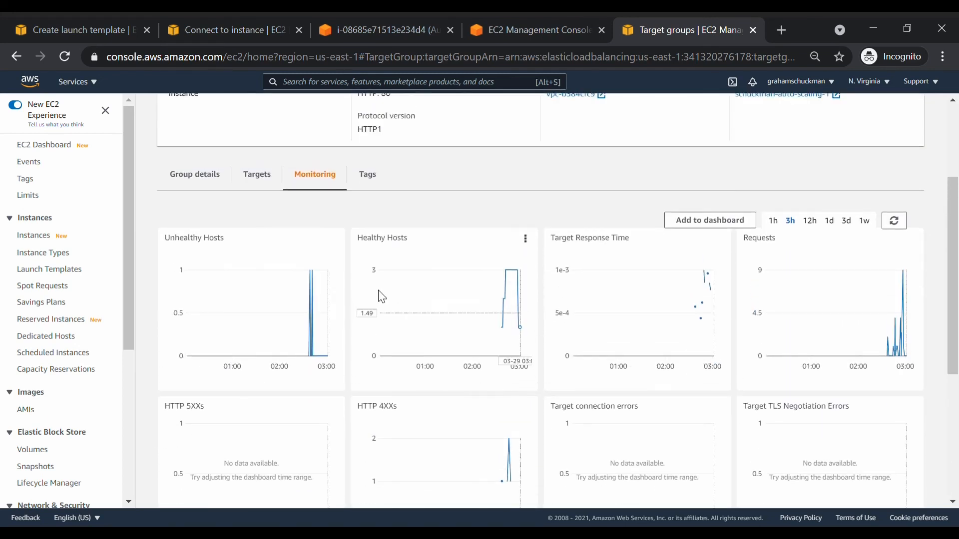
mouse_move(529, 292)
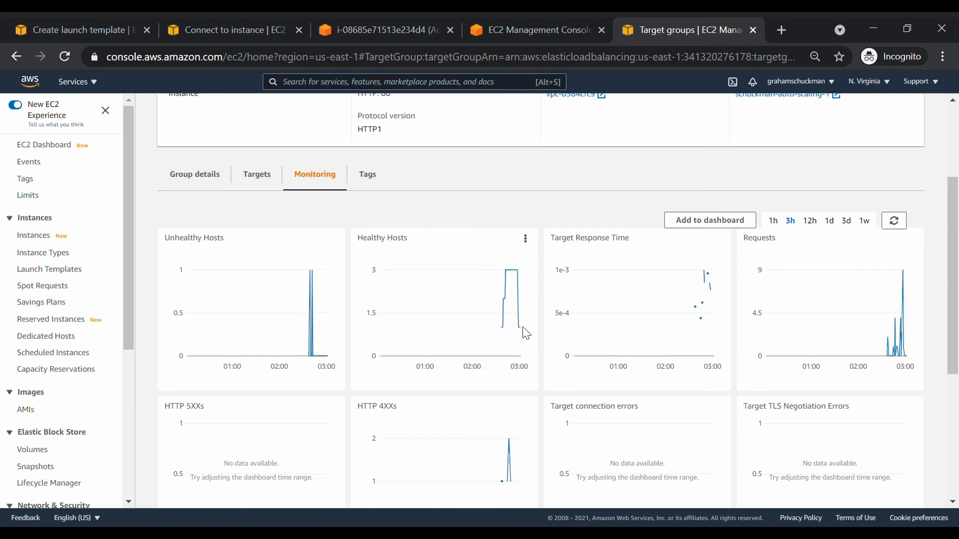
scroll(540, 334, "down", 1)
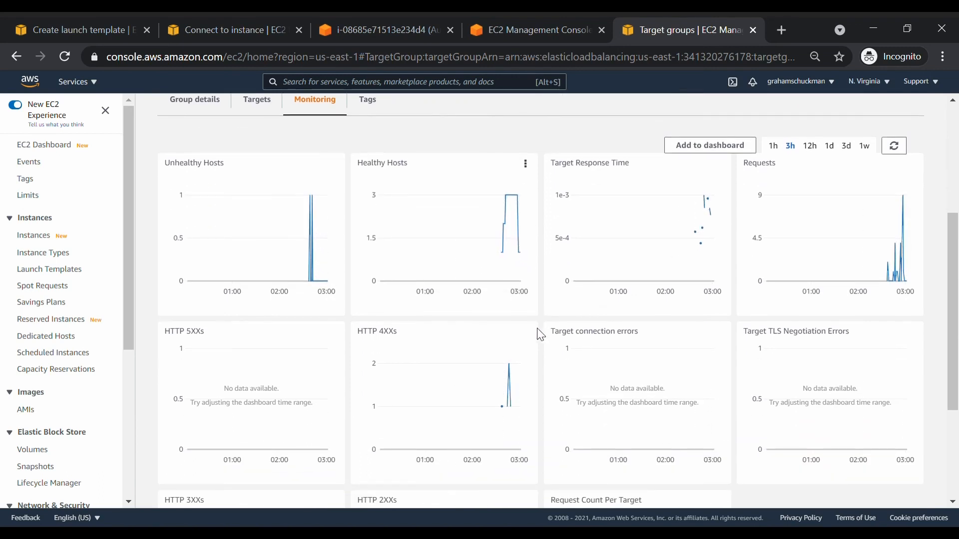
scroll(540, 334, "down", 1)
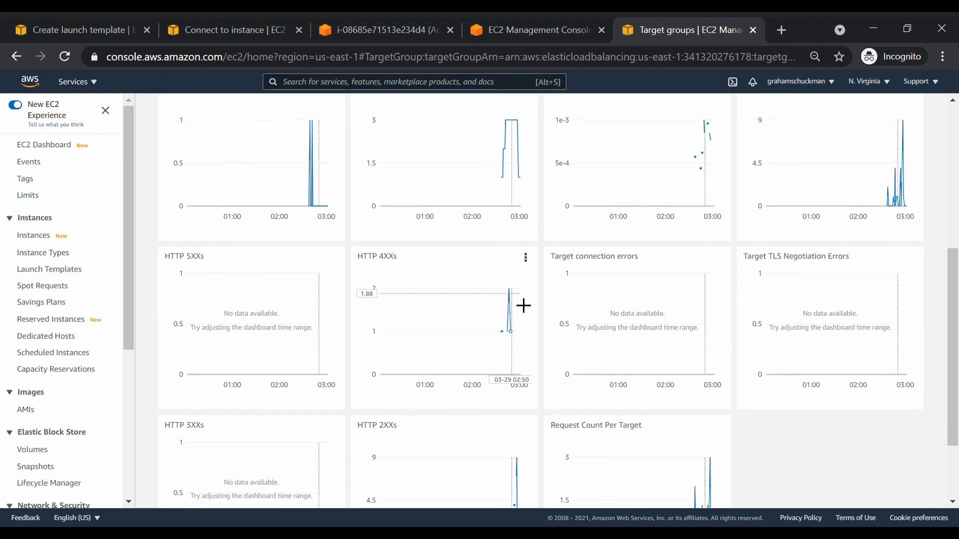
Examine the target group's HTTP 2XXs and Request Count Per Target graphs.
scroll(524, 305, "down", 1)
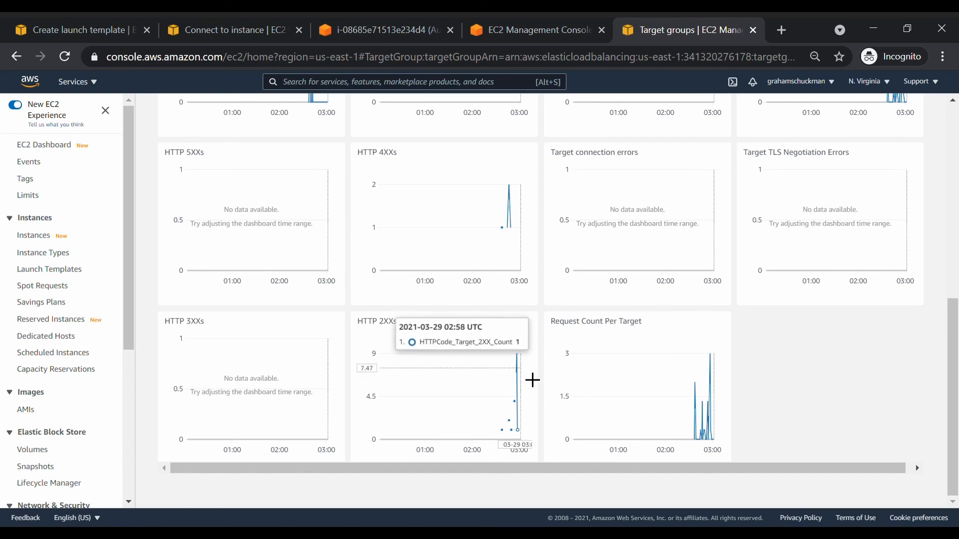
scroll(531, 378, "up", 5)
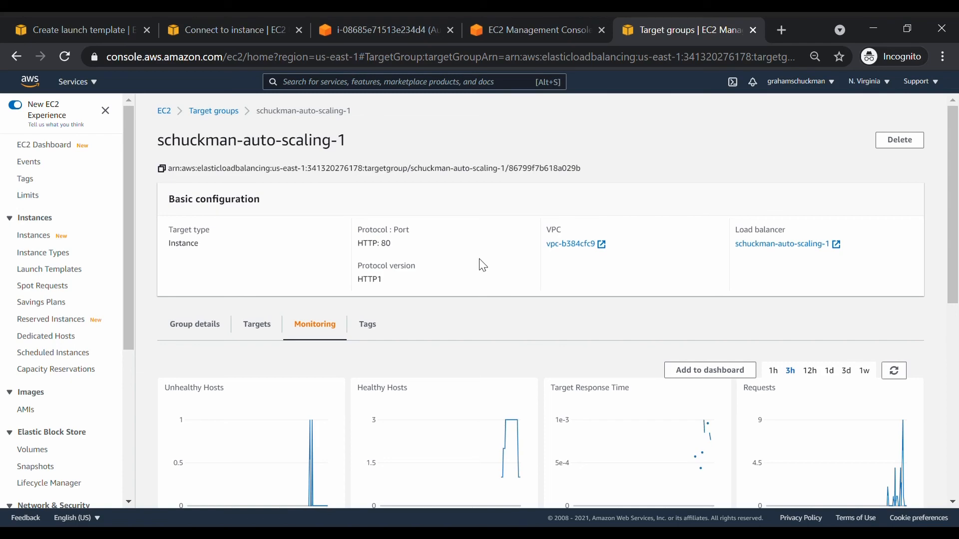
Refresh the Auto Scaling group's activity history and check the status of the two instance terminations.
left_click(523, 29)
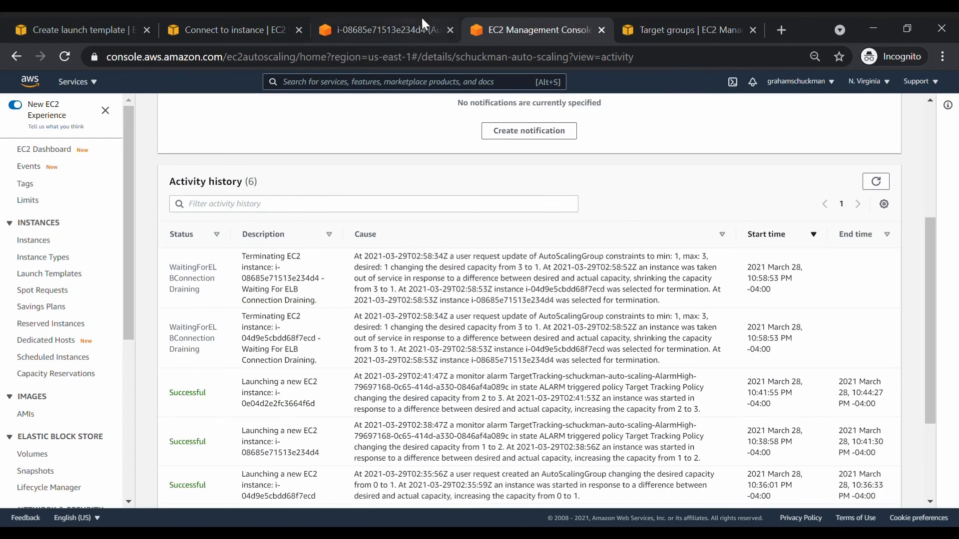
left_click(876, 181)
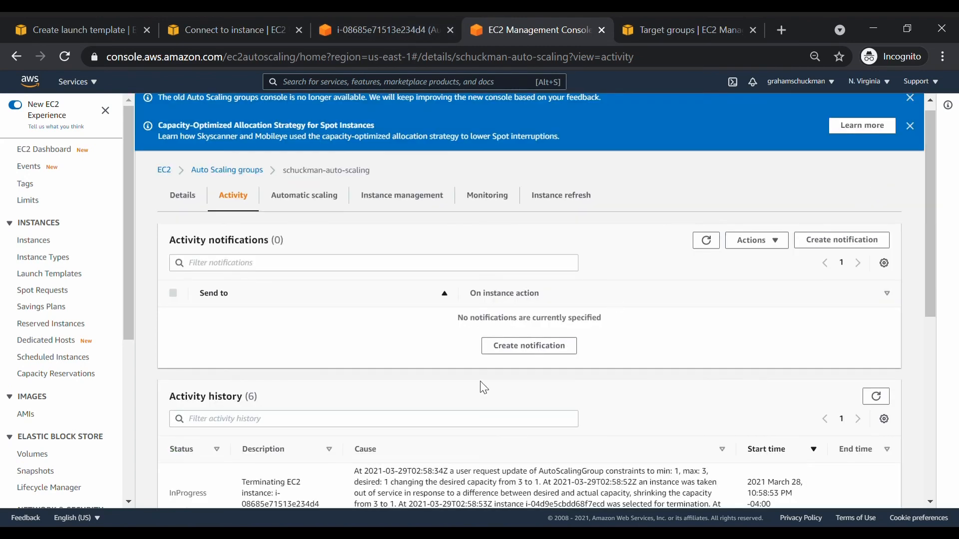
scroll(326, 365, "down", 3)
scroll(279, 350, "down", 2)
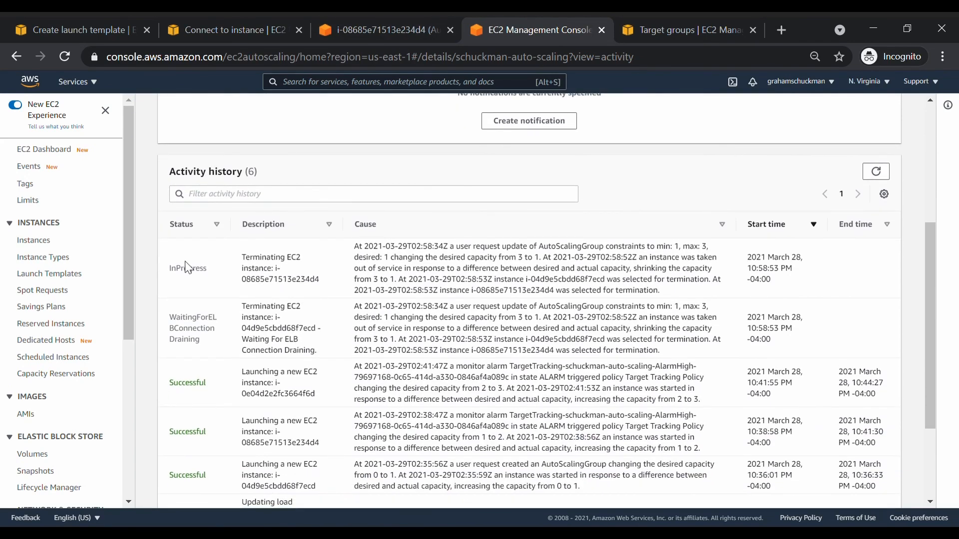
left_click_drag(240, 263, 314, 280)
left_click(326, 285)
Close the terminal tab of instance i-08685e71513e234d4 and refresh the Auto Scaling group's activity history again.
left_click(420, 20)
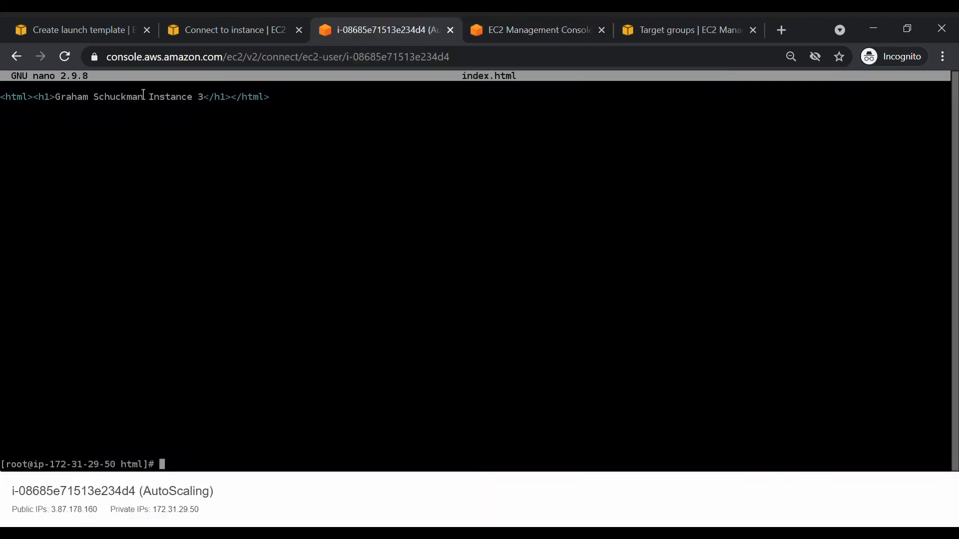
left_click(452, 31)
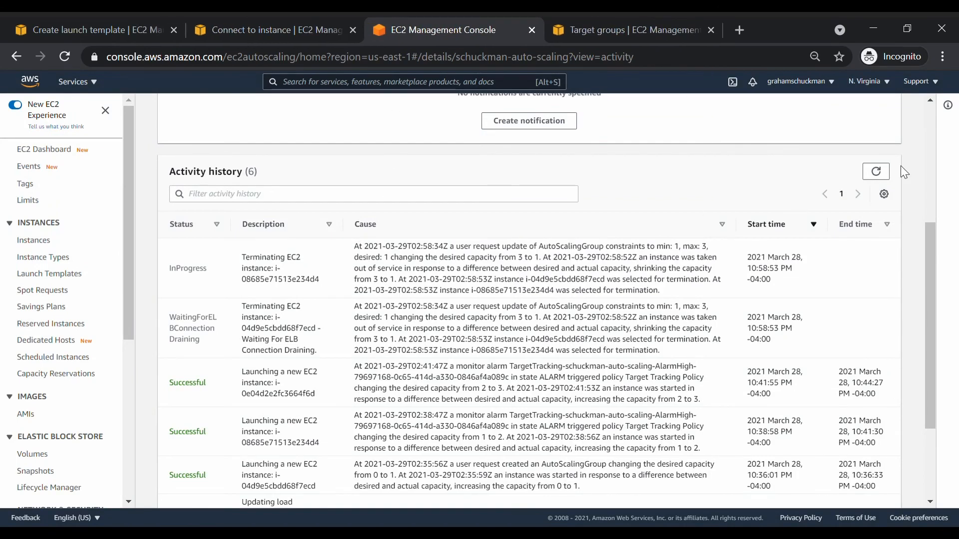
left_click(876, 172)
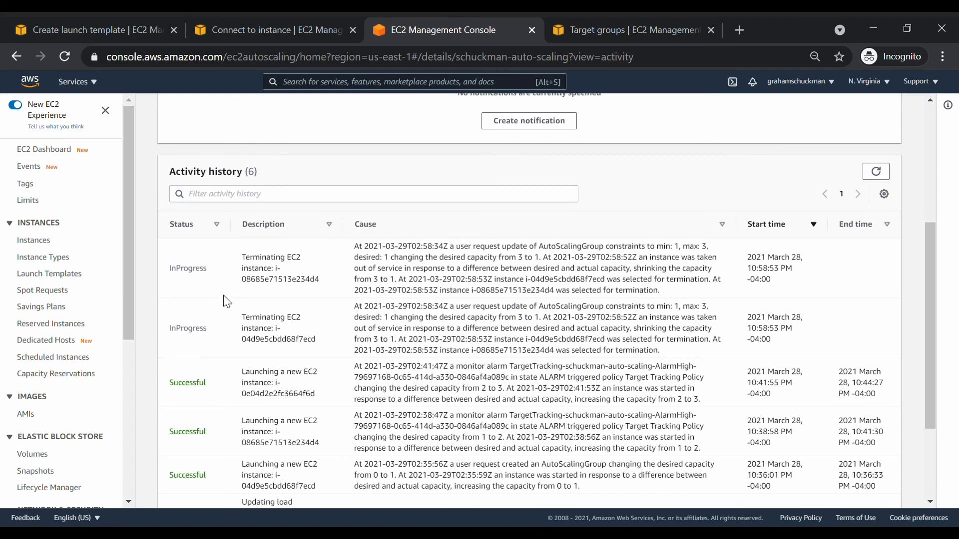
Return to the EC2 Instances list from the instance connection page, refresh it and check each instance's state.
left_click(640, 32)
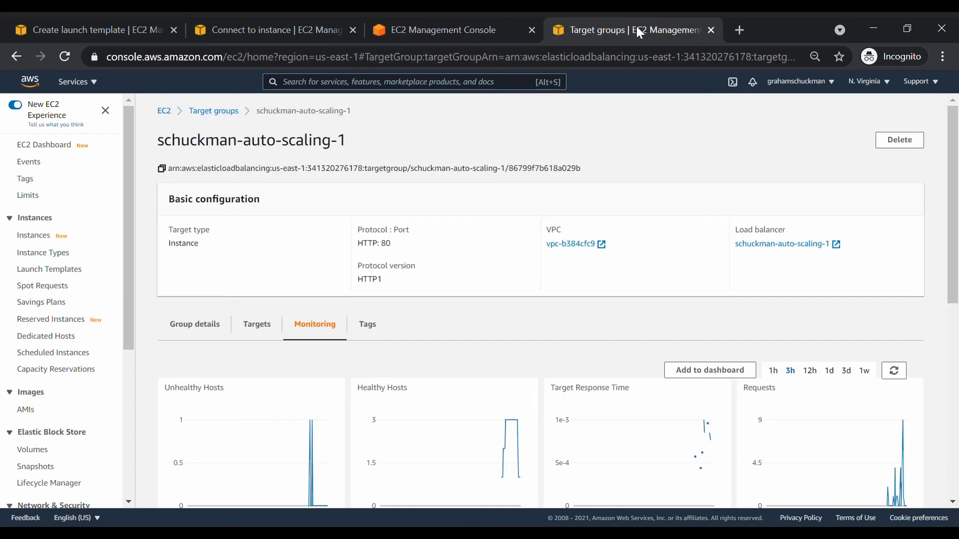
left_click(229, 26)
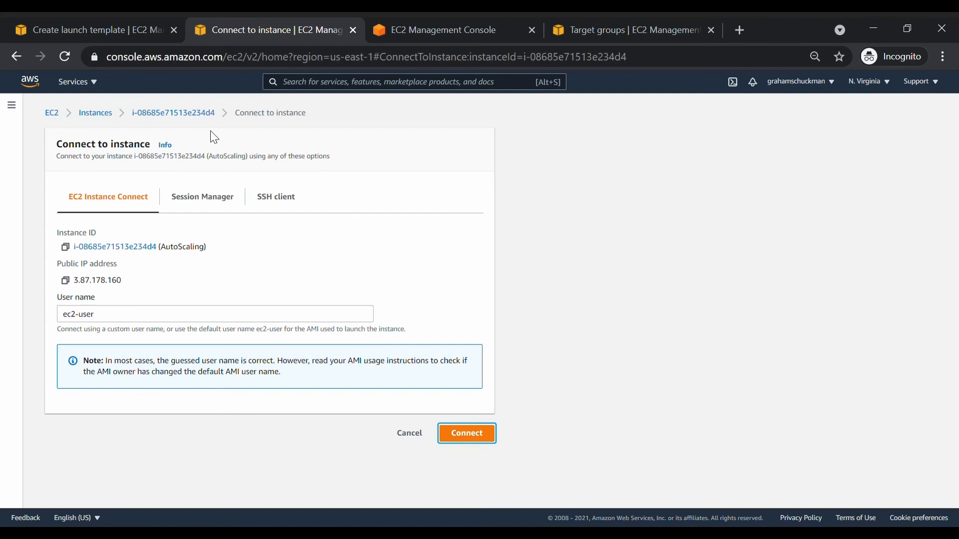
left_click(112, 112)
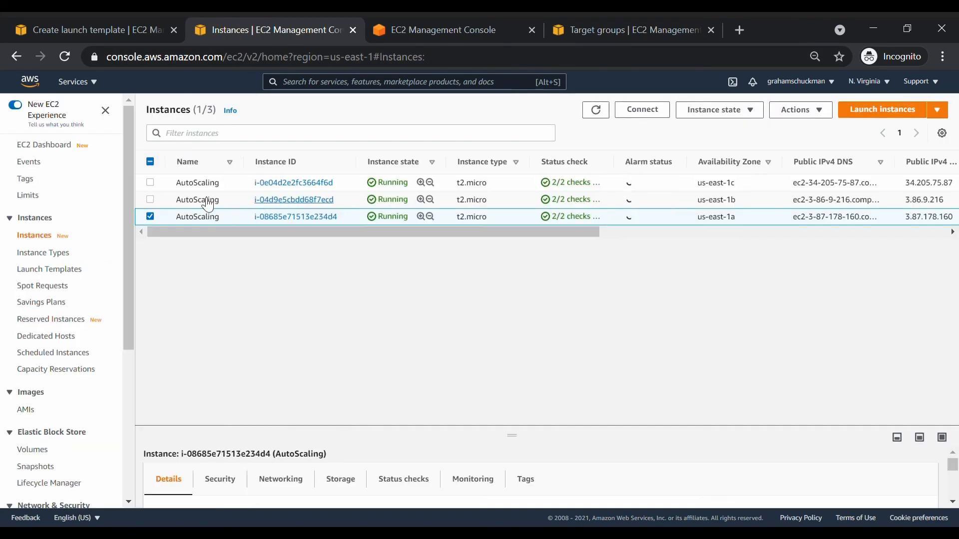
left_click(602, 111)
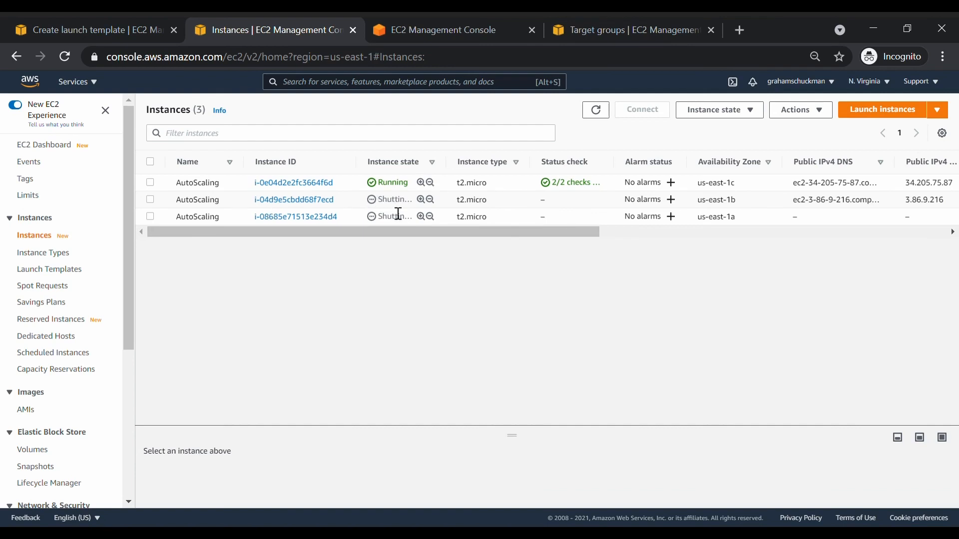
mouse_move(430, 231)
left_mouse_down()
mouse_move(557, 231)
mouse_move(430, 230)
left_mouse_up()
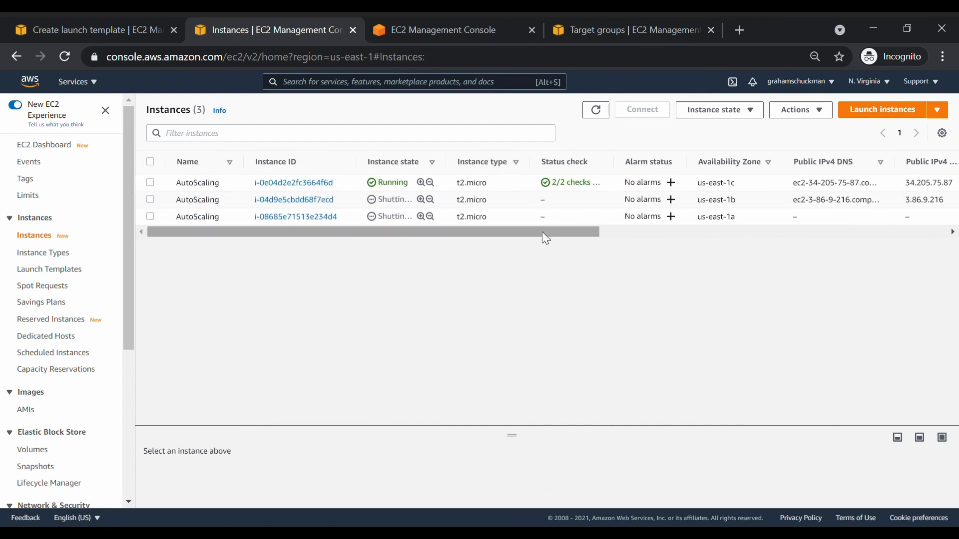
Refresh the Auto Scaling group's activity history repeatedly to follow both instance terminations through to completion.
left_click(484, 23)
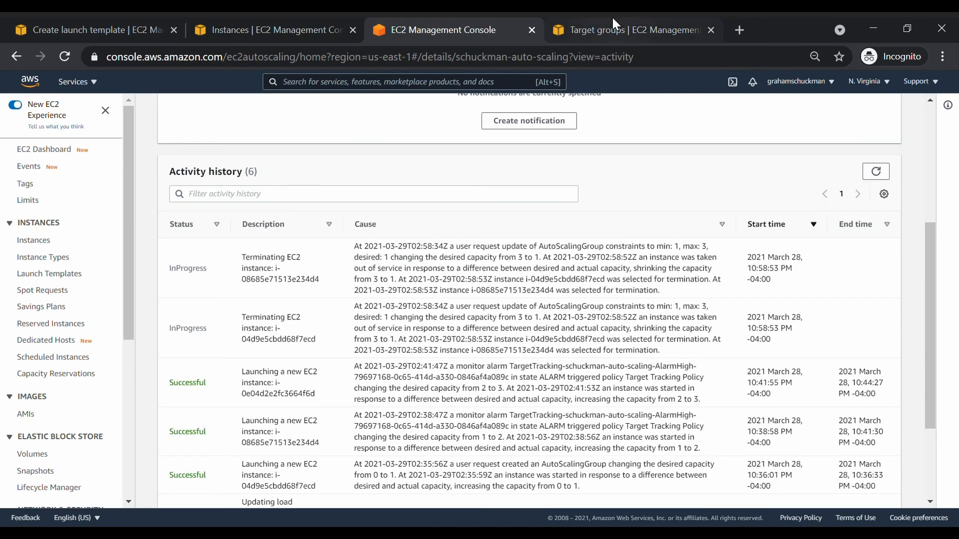
left_click(876, 171)
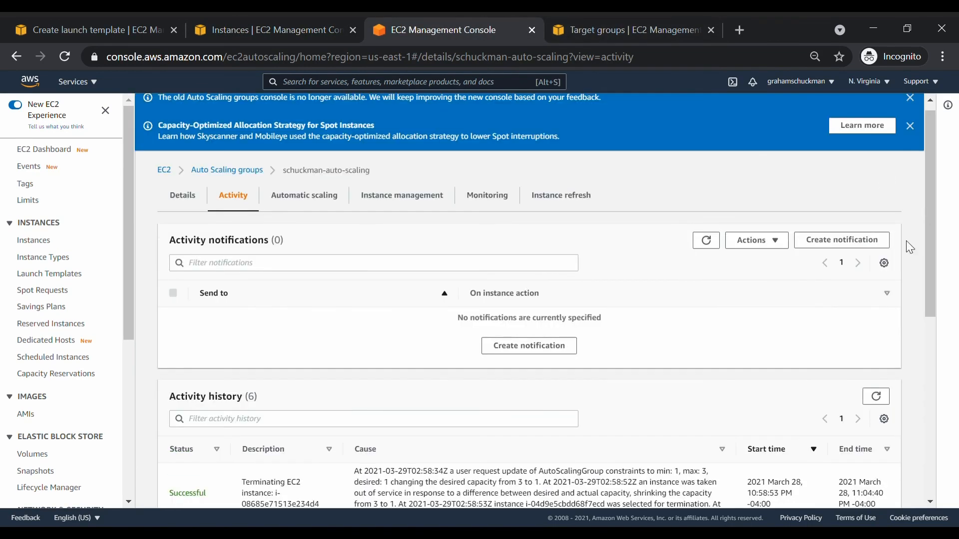
scroll(908, 240, "down", 3)
scroll(909, 246, "down", 2)
scroll(908, 247, "up", 5)
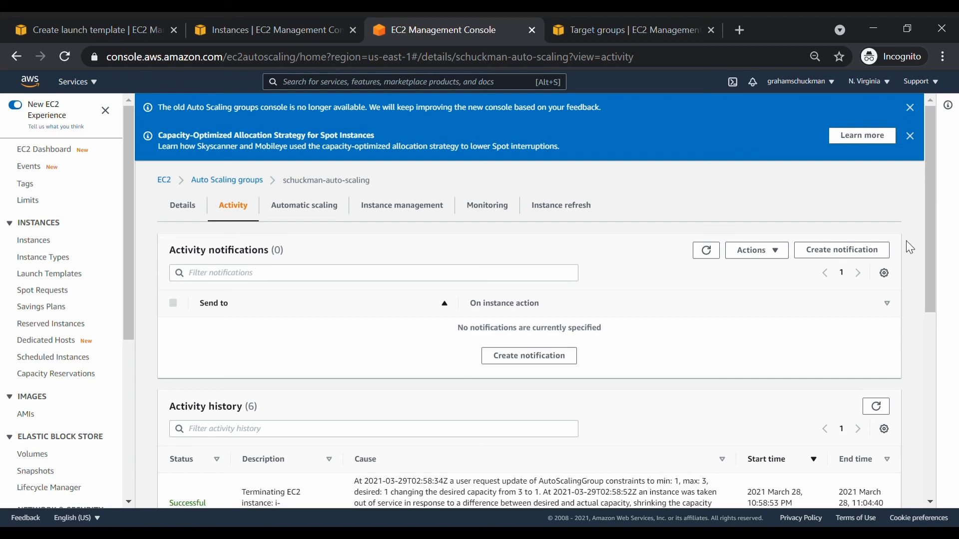
scroll(909, 245, "down", 5)
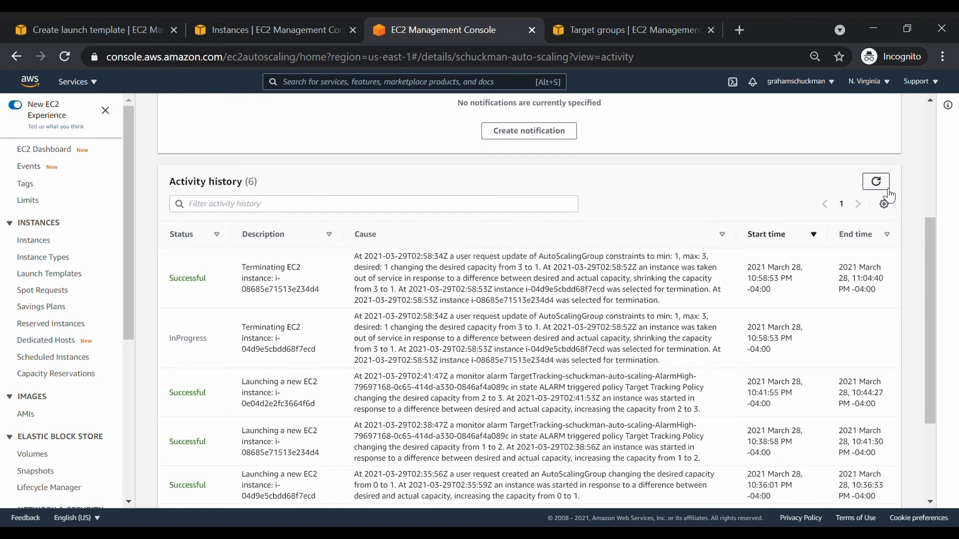
scroll(883, 193, "up", 5)
scroll(648, 268, "down", 6)
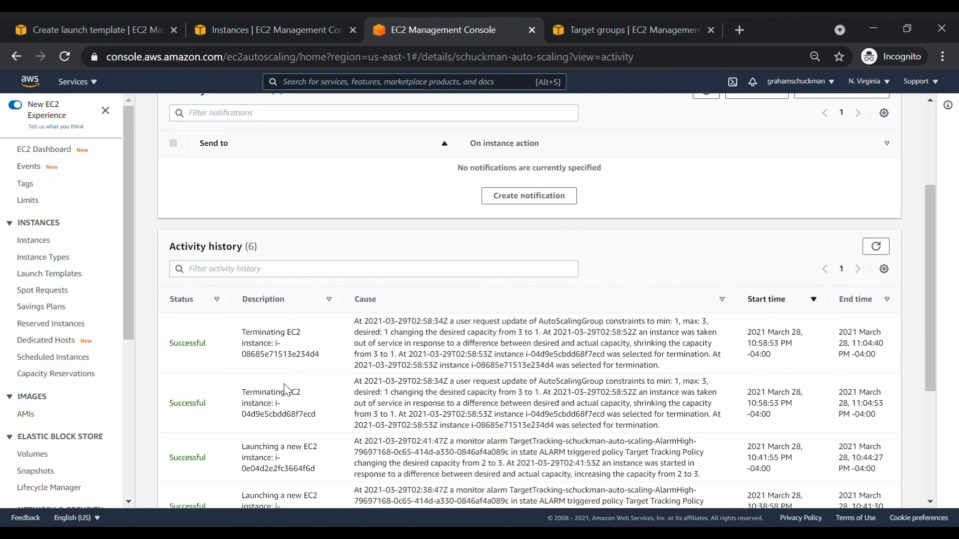
Review the causes of the earlier launch activities, including the target tracking alarm that triggered scale-out.
scroll(328, 413, "down", 2)
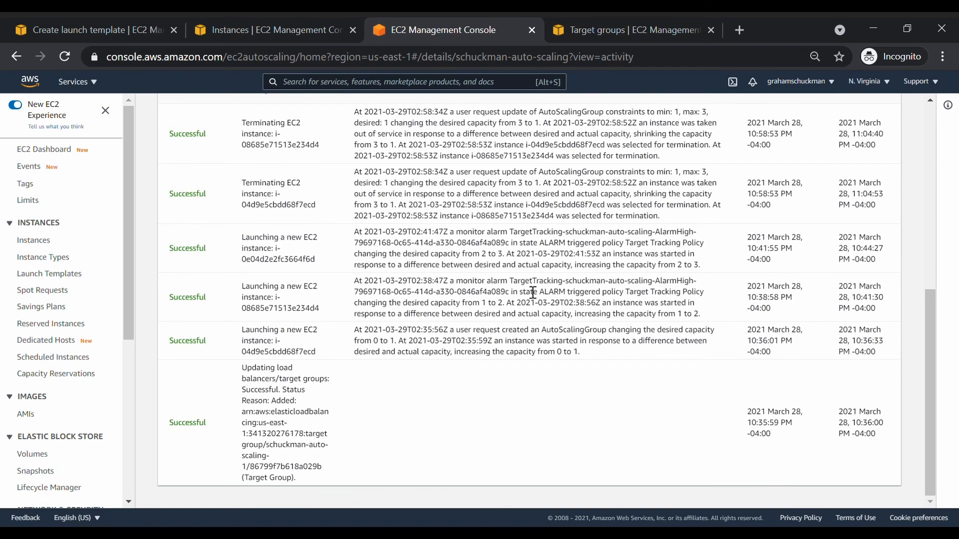
left_click_drag(515, 282, 704, 284)
left_click(704, 284)
scroll(454, 284, "up", 3)
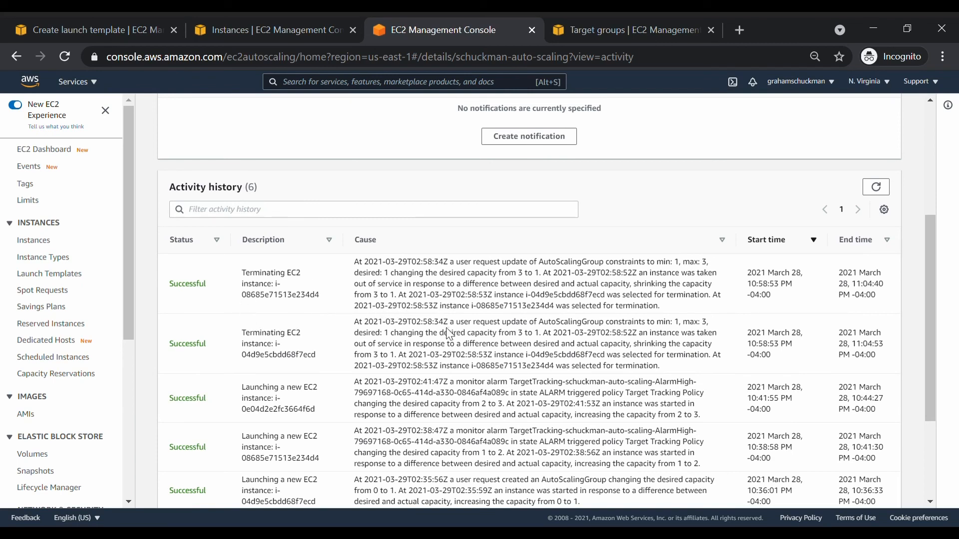
Check the final instance states in the EC2 Instances list and open the Load Balancers page.
left_click(289, 20)
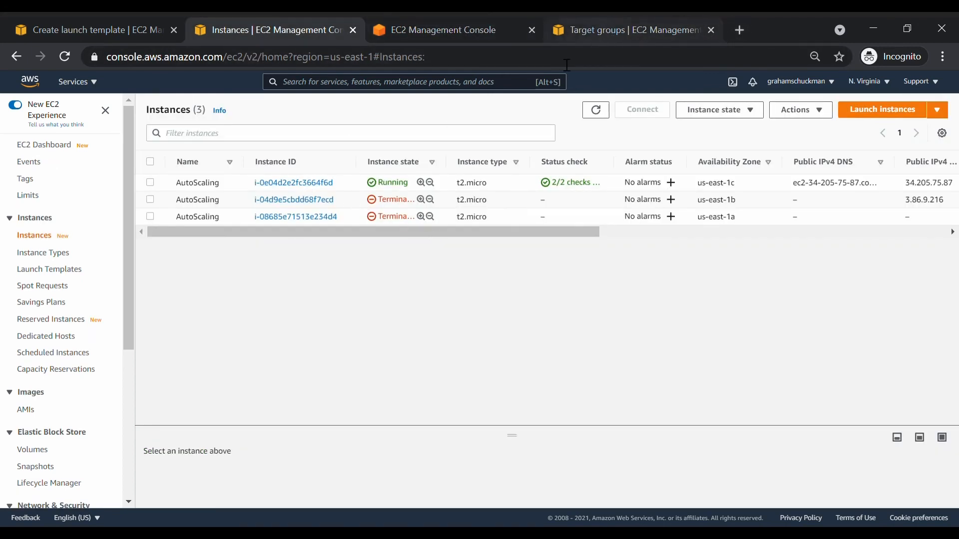
scroll(100, 337, "down", 5)
left_click(49, 386)
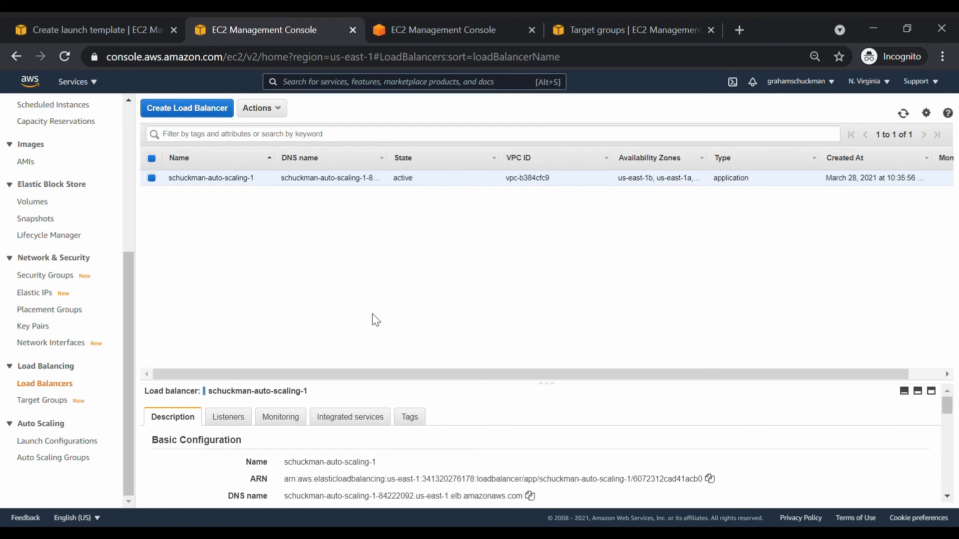
Copy the DNS name of the schuckman-auto-scaling-1 load balancer and open it in a new browser tab.
left_click(530, 496)
left_click(740, 30)
key("ctrl+v")
key("Return")
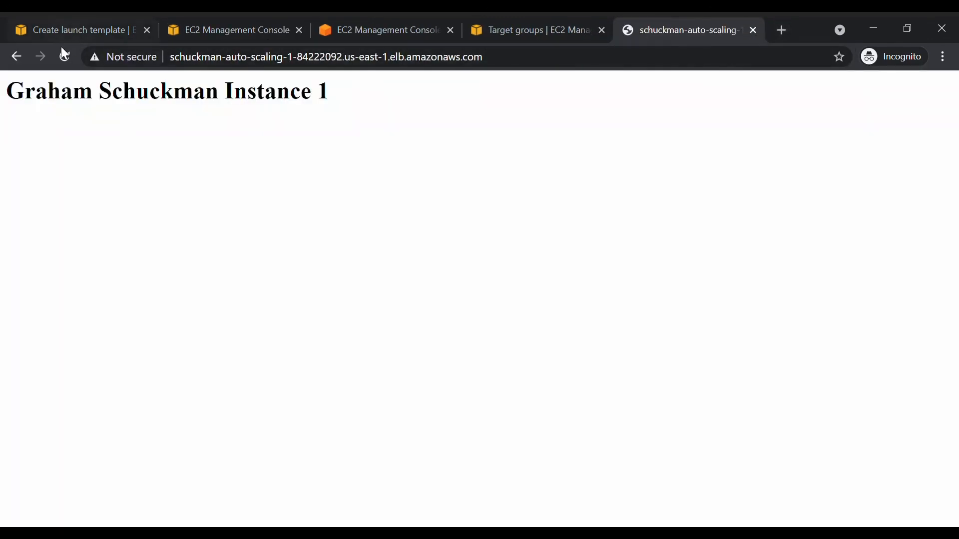
Reload the load balancer's web page and check which instance serves it.
left_click(68, 56)
left_click_drag(336, 95, 225, 92)
left_click(251, 98)
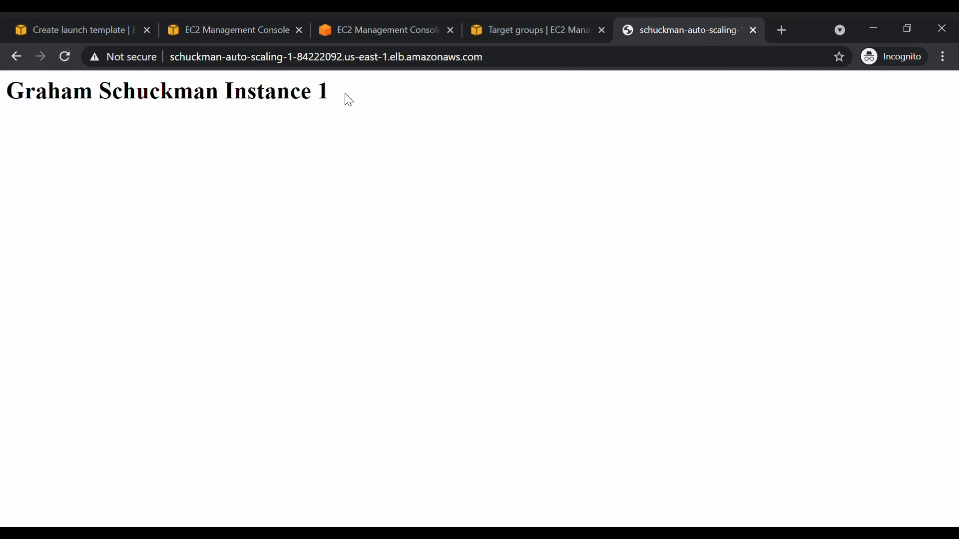